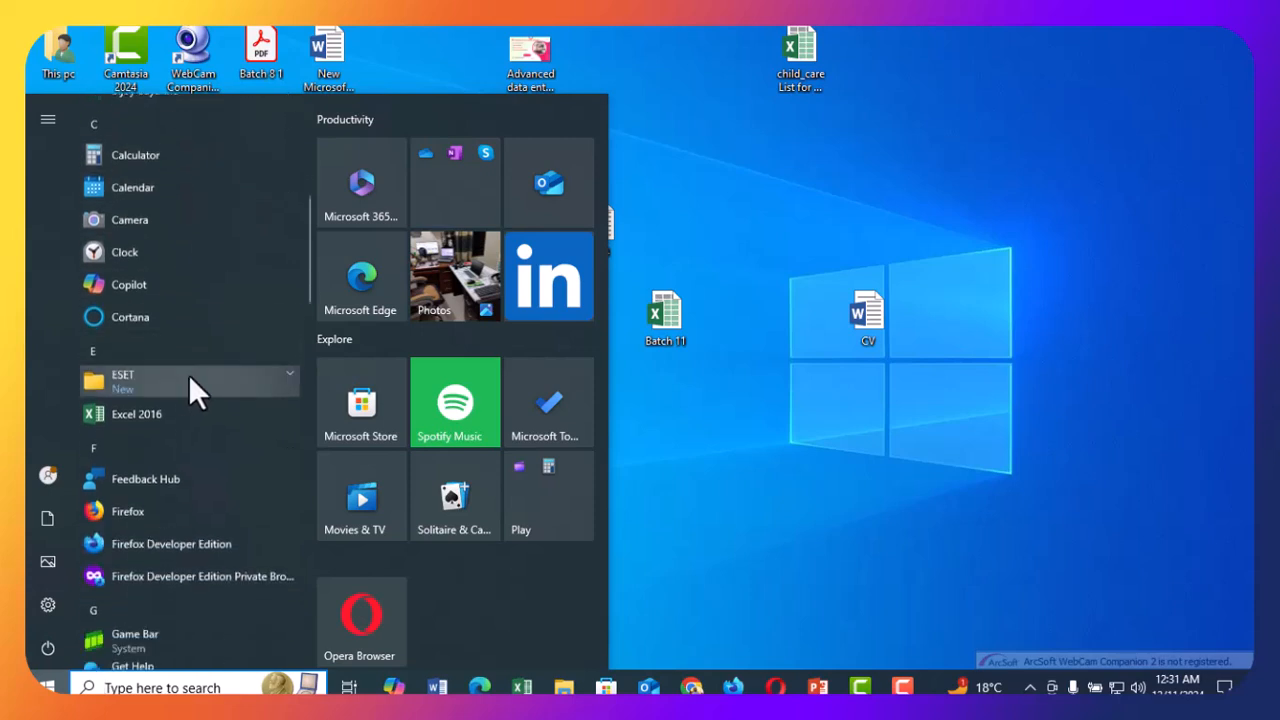
- Launch Word 2016 from the installed programs and create a blank document
scroll(185, 406, "down", 3)
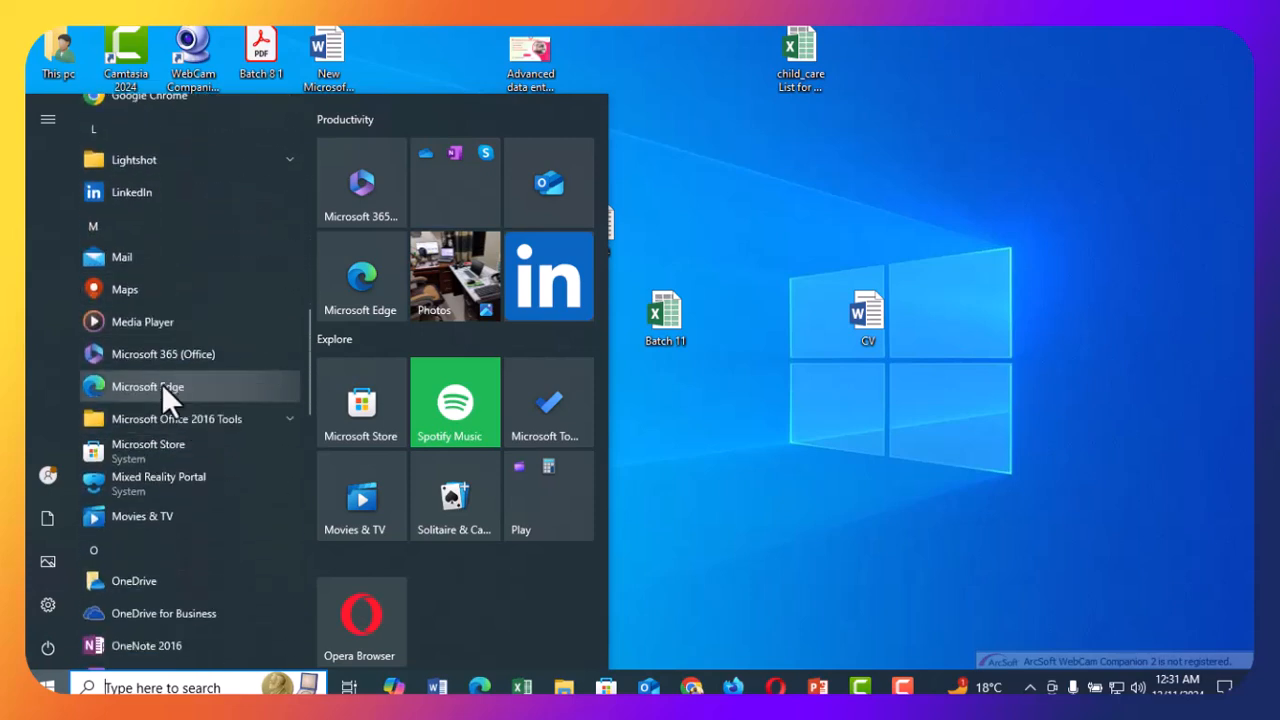
scroll(159, 358, "down", 2)
scroll(151, 393, "down", 4)
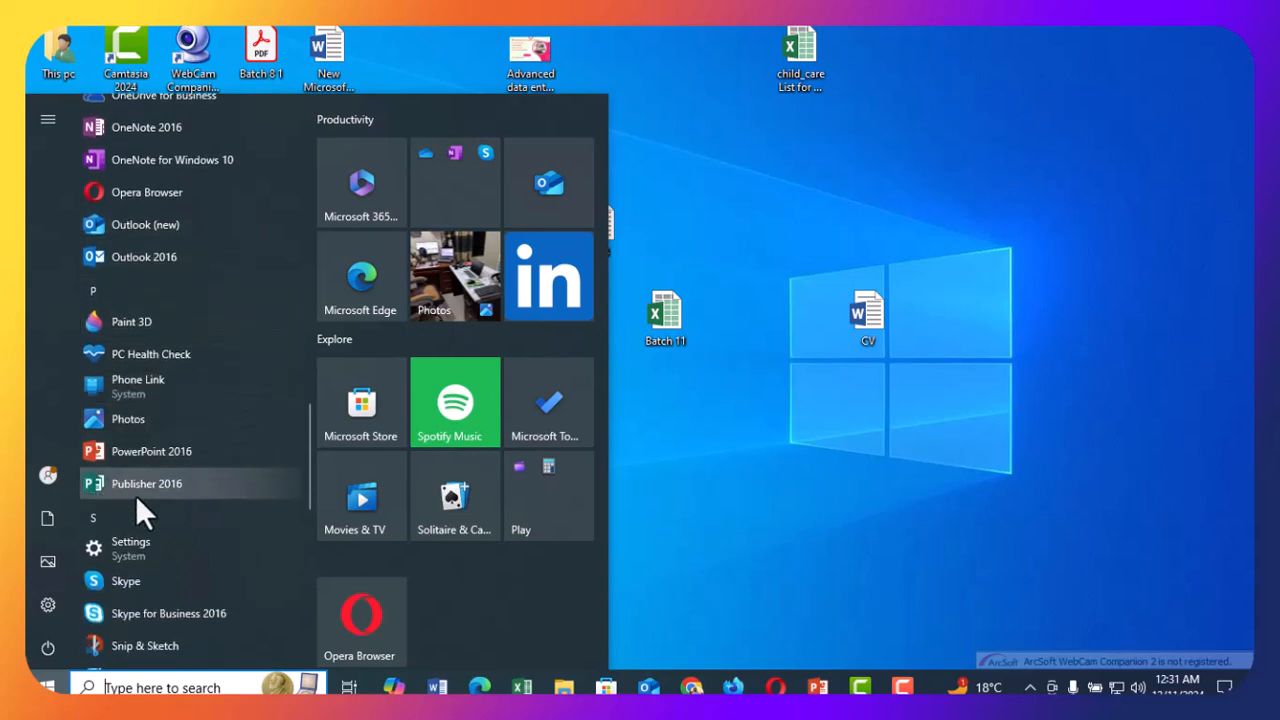
scroll(134, 490, "down", 1)
scroll(125, 408, "down", 5)
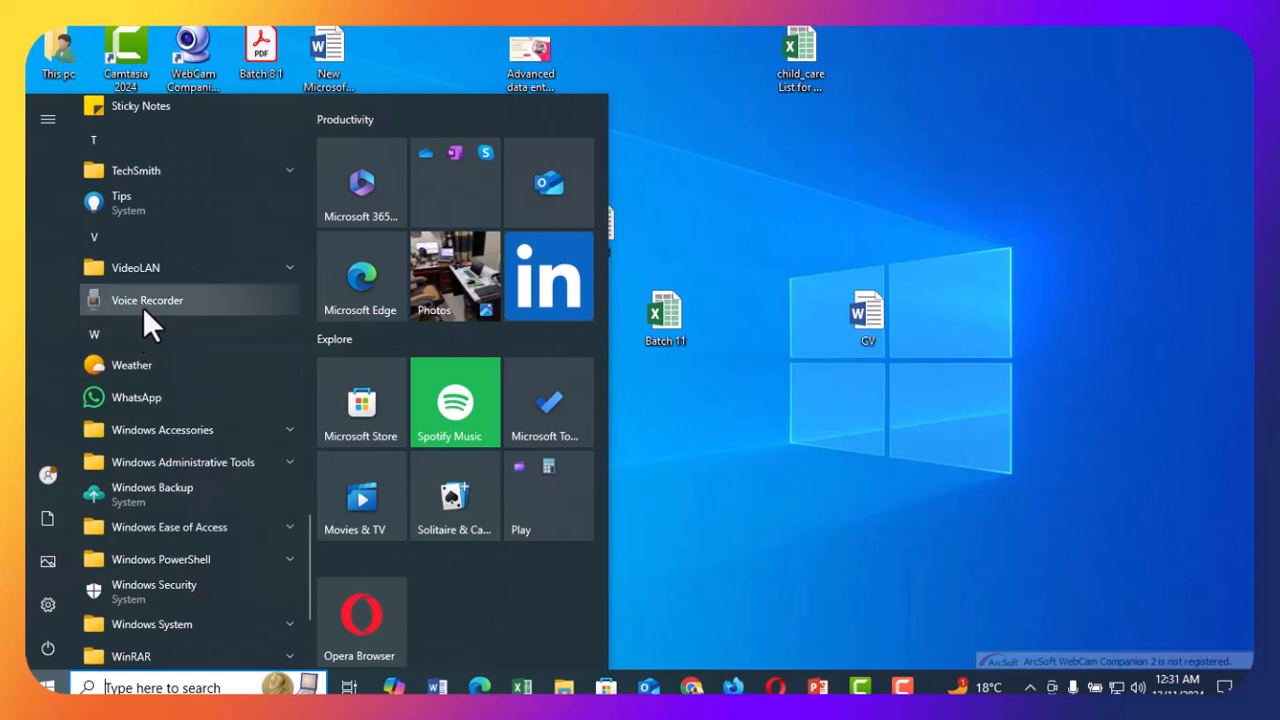
scroll(142, 320, "down", 3)
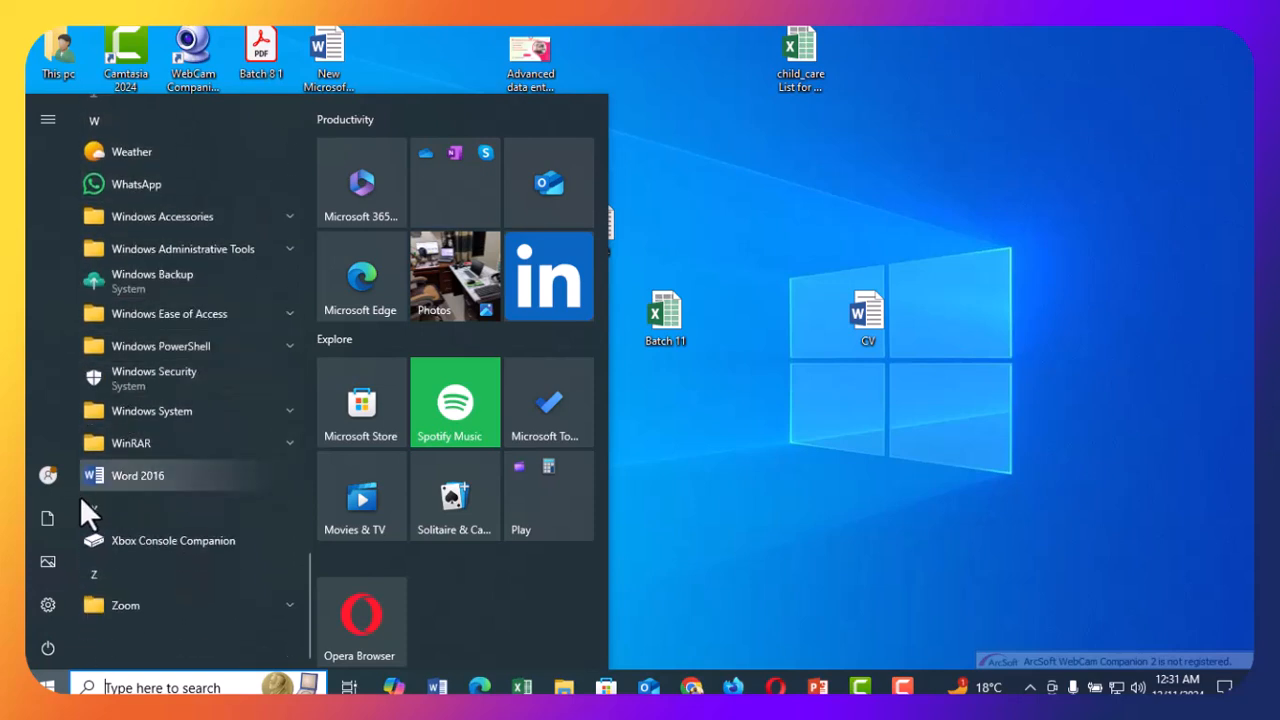
left_click(152, 476)
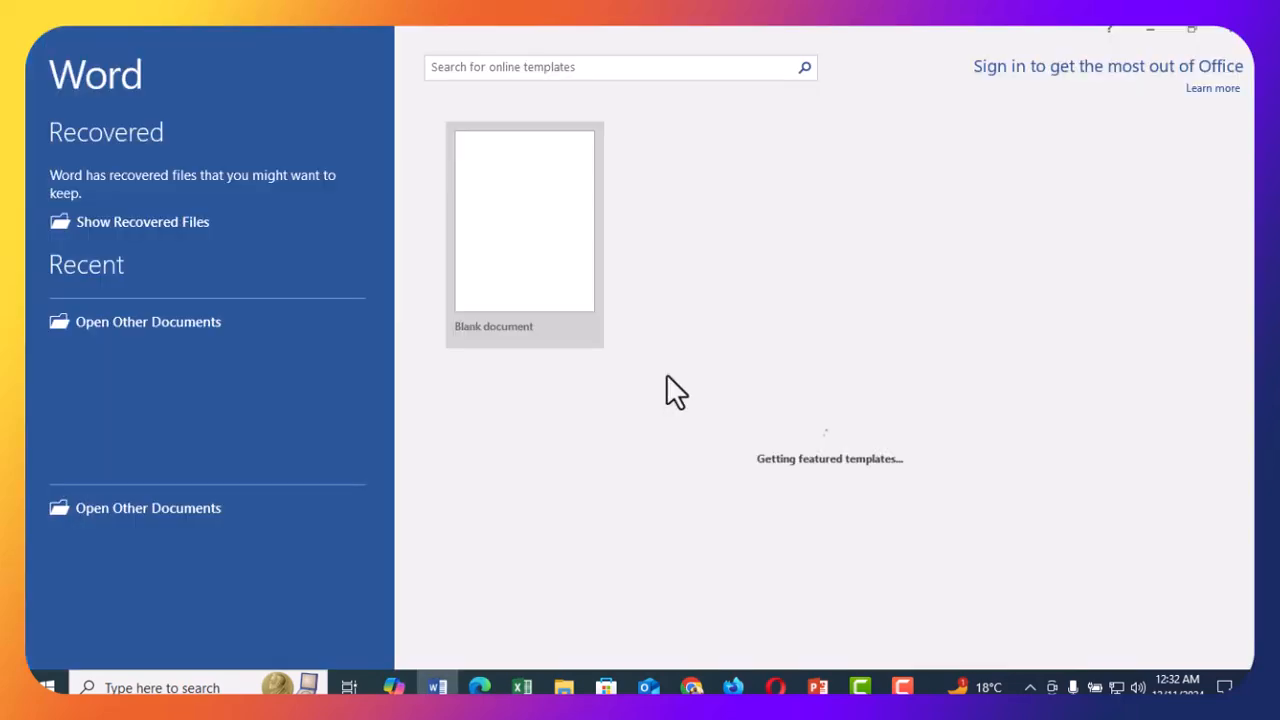
left_click(523, 230)
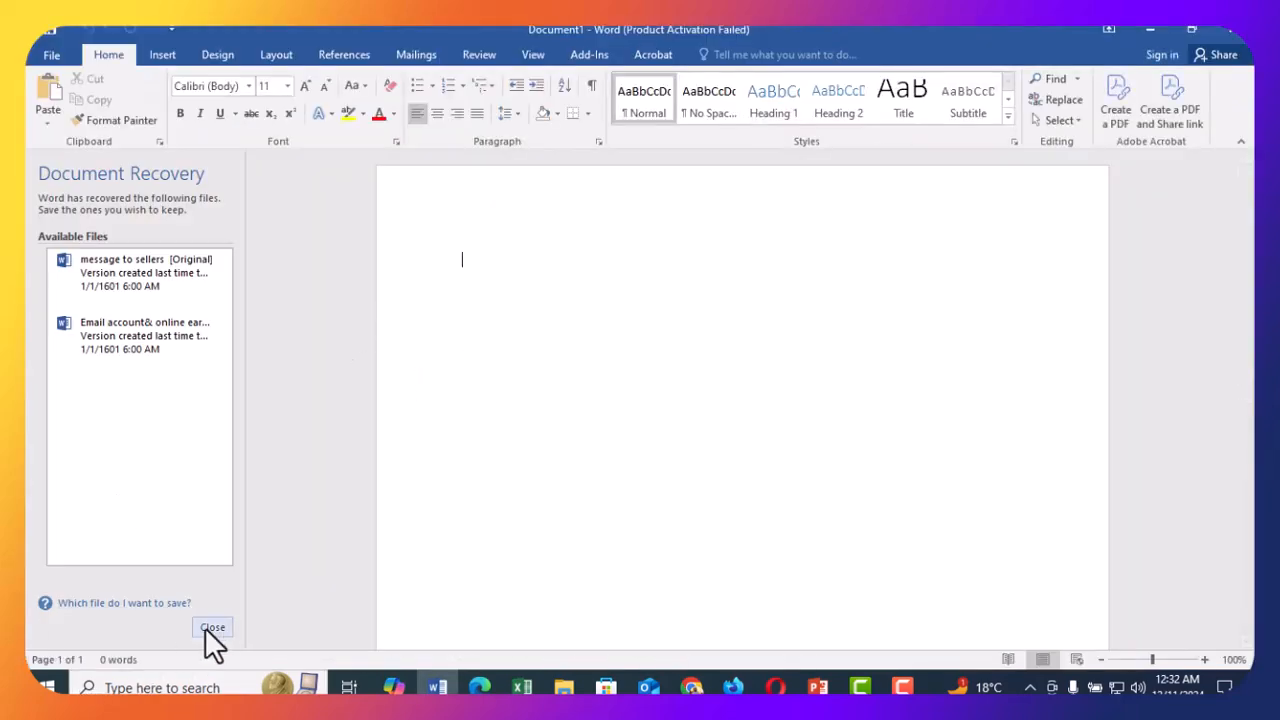
- Dismiss the document recovery list and the activation wizard, and close the blank Word document
left_click(212, 628)
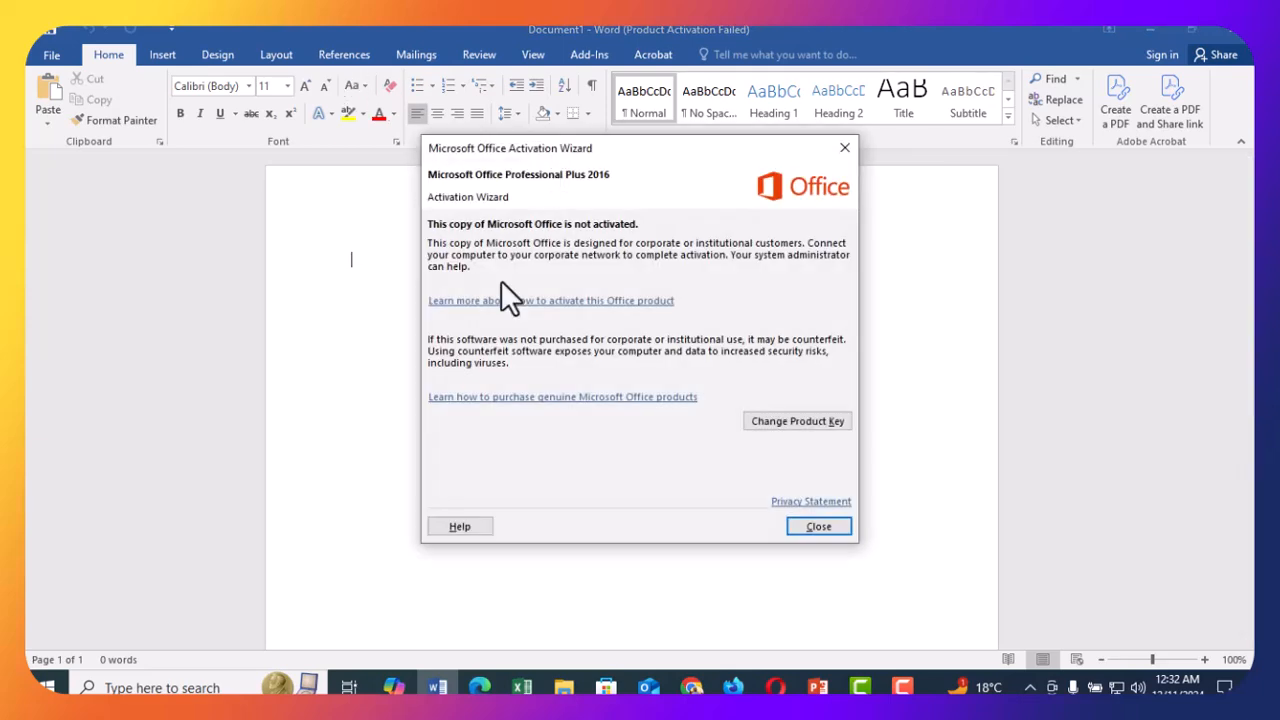
left_click(821, 529)
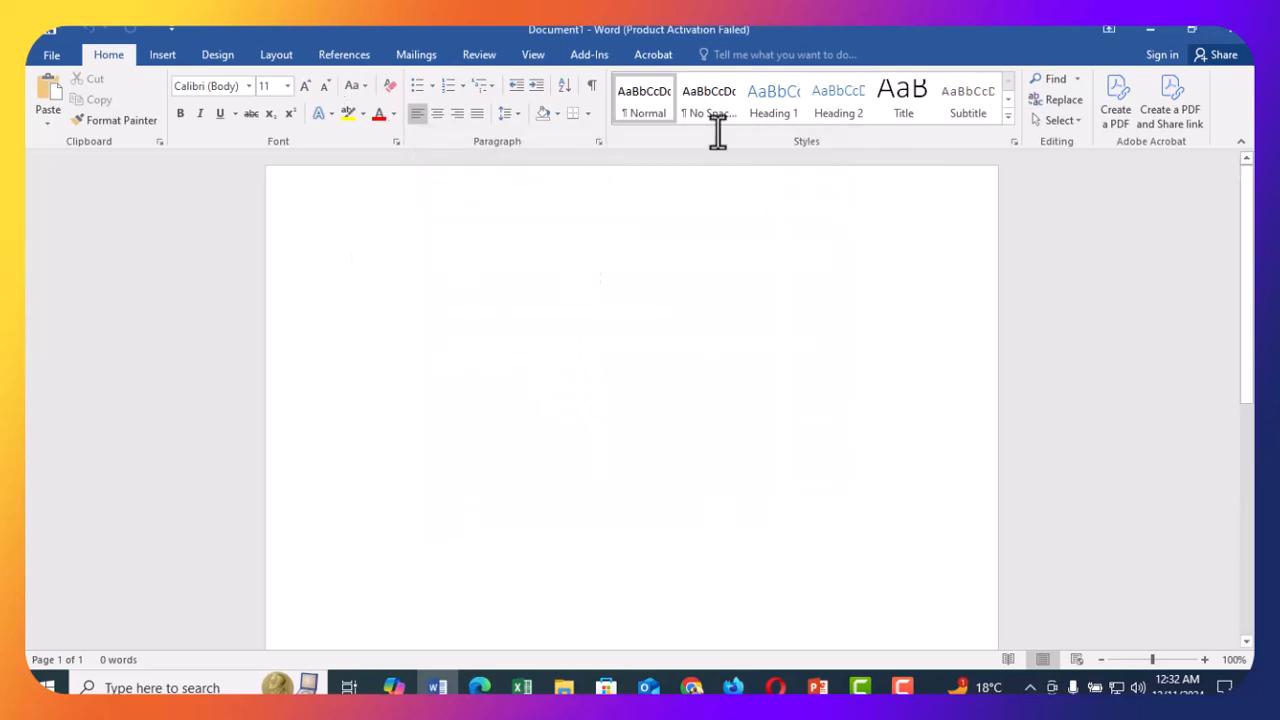
left_click(1222, 33)
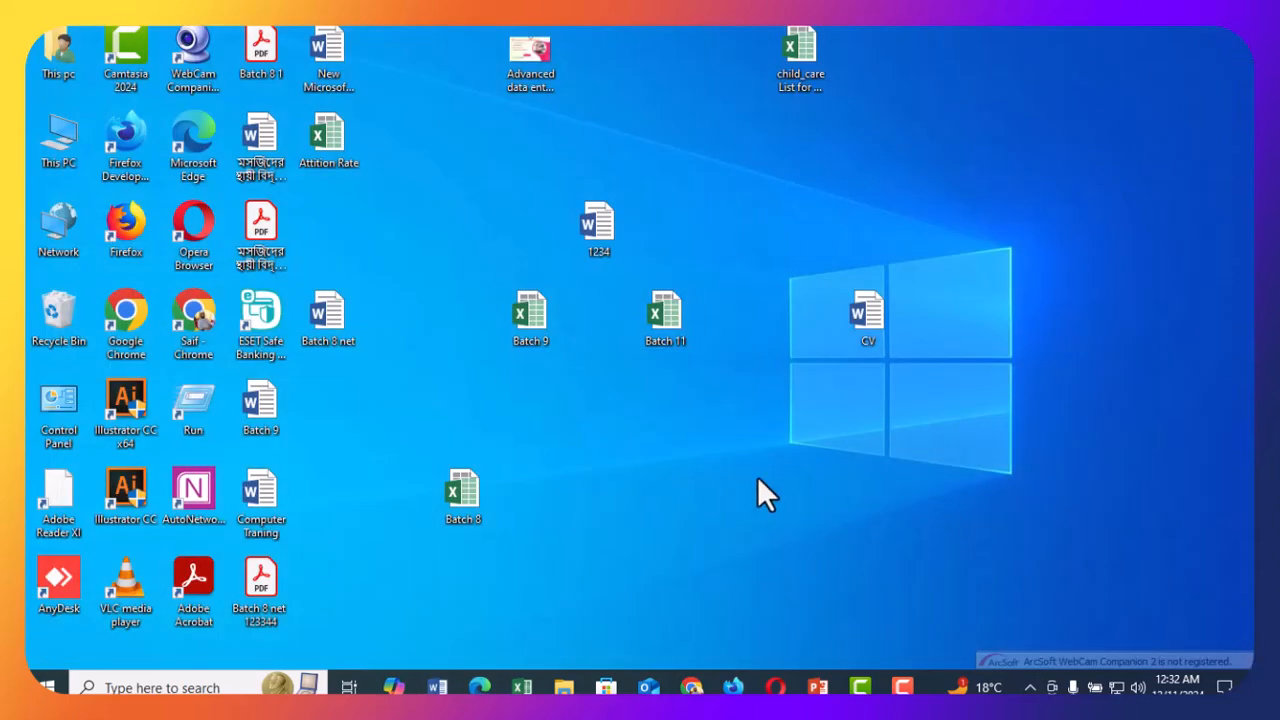
- Create a new Microsoft Word document on the desktop and name it "Batch 11"
right_click(627, 382)
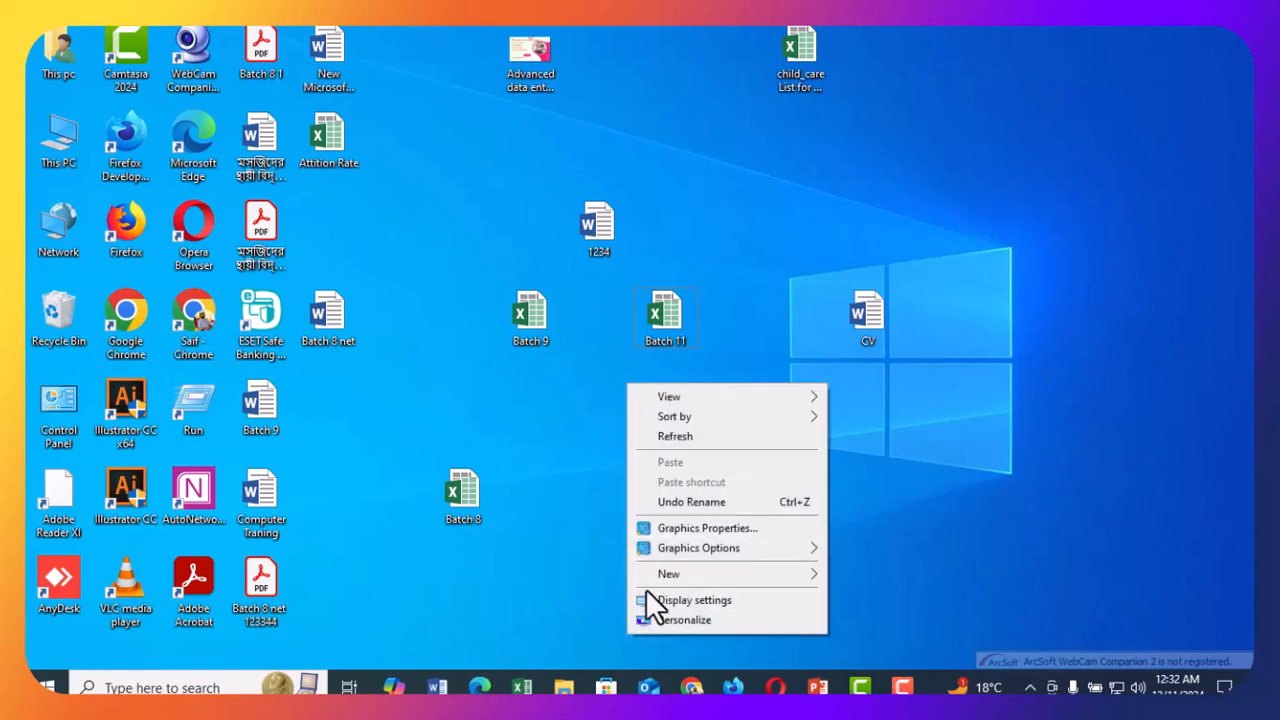
left_click(578, 428)
right_click(577, 388)
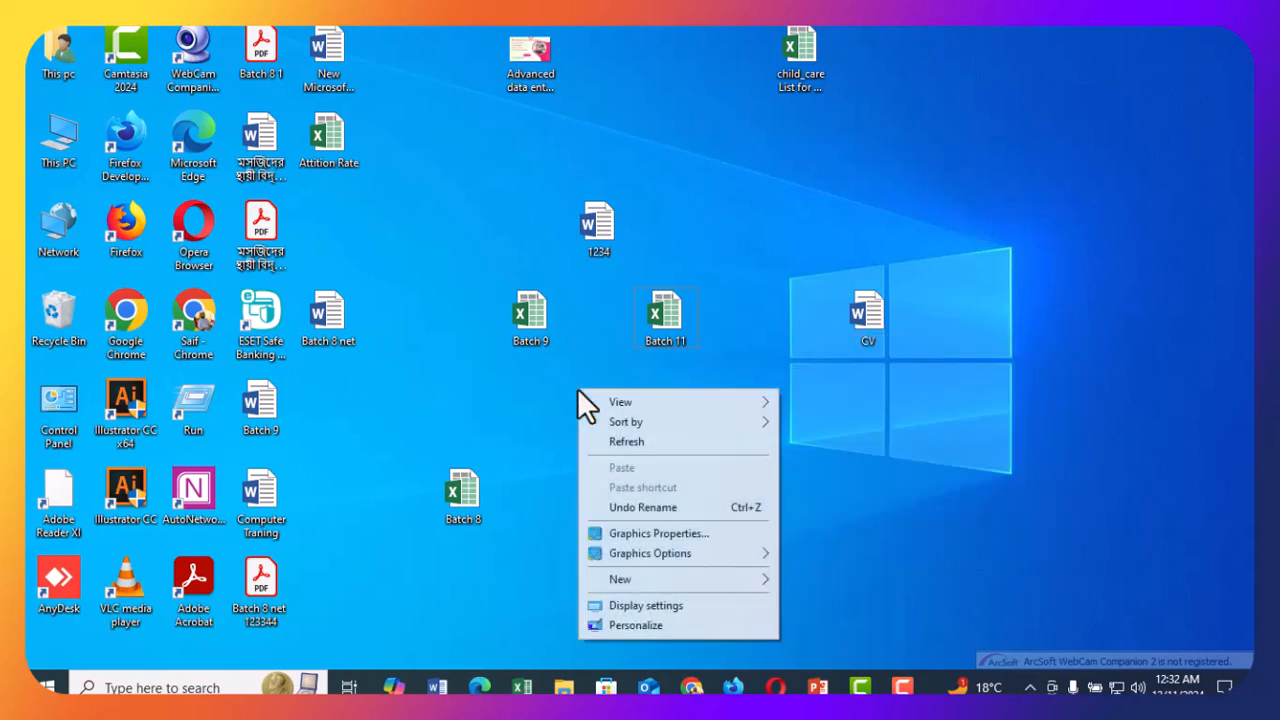
mouse_move(622, 582)
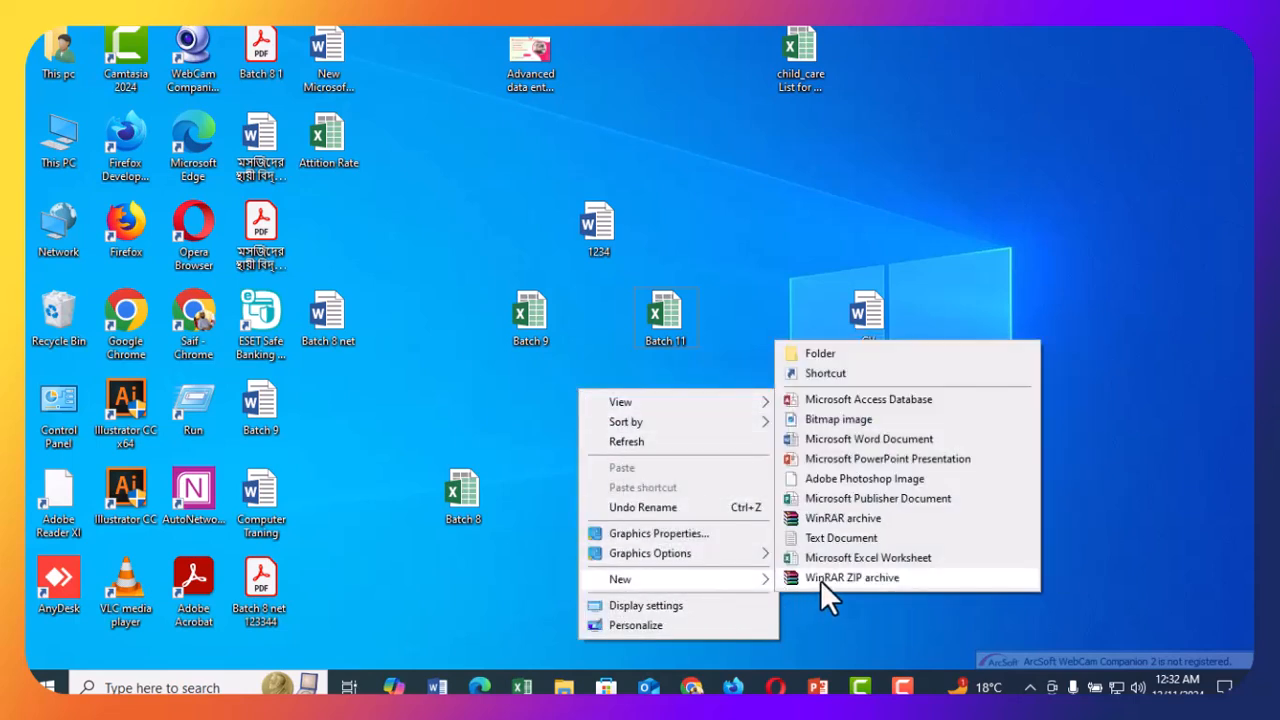
left_click(875, 438)
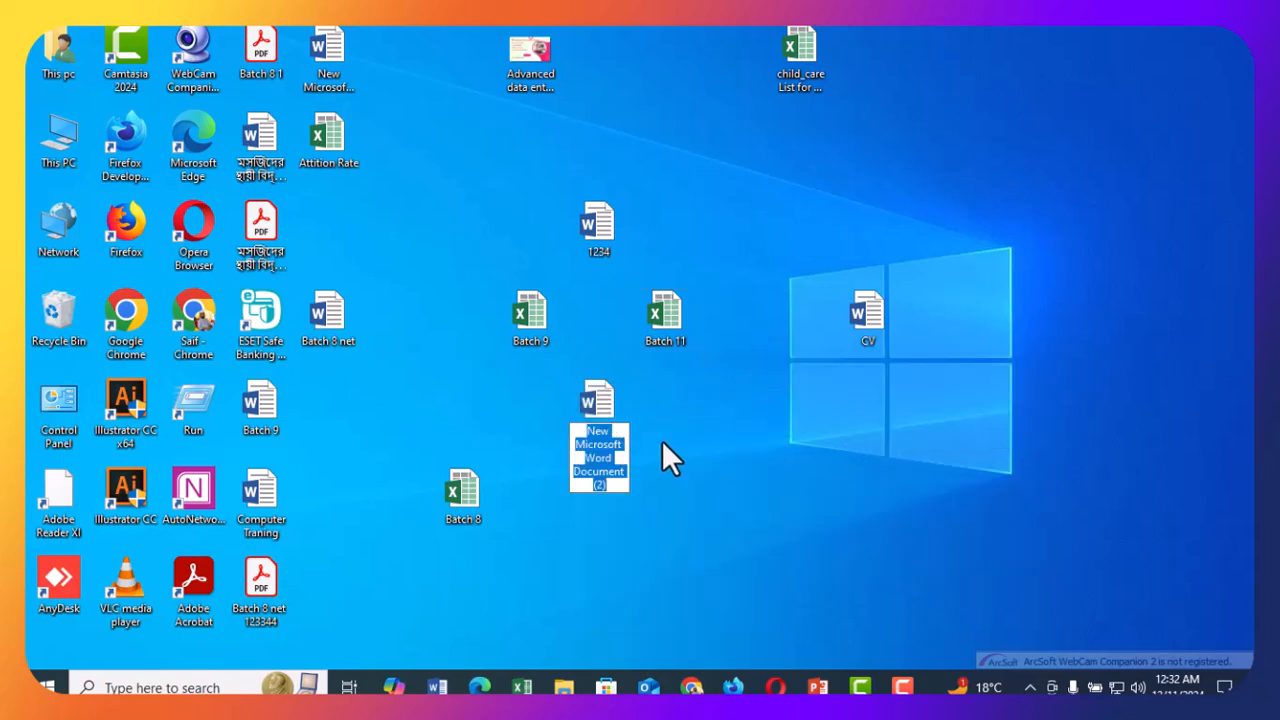
type("Bat")
type("ch ")
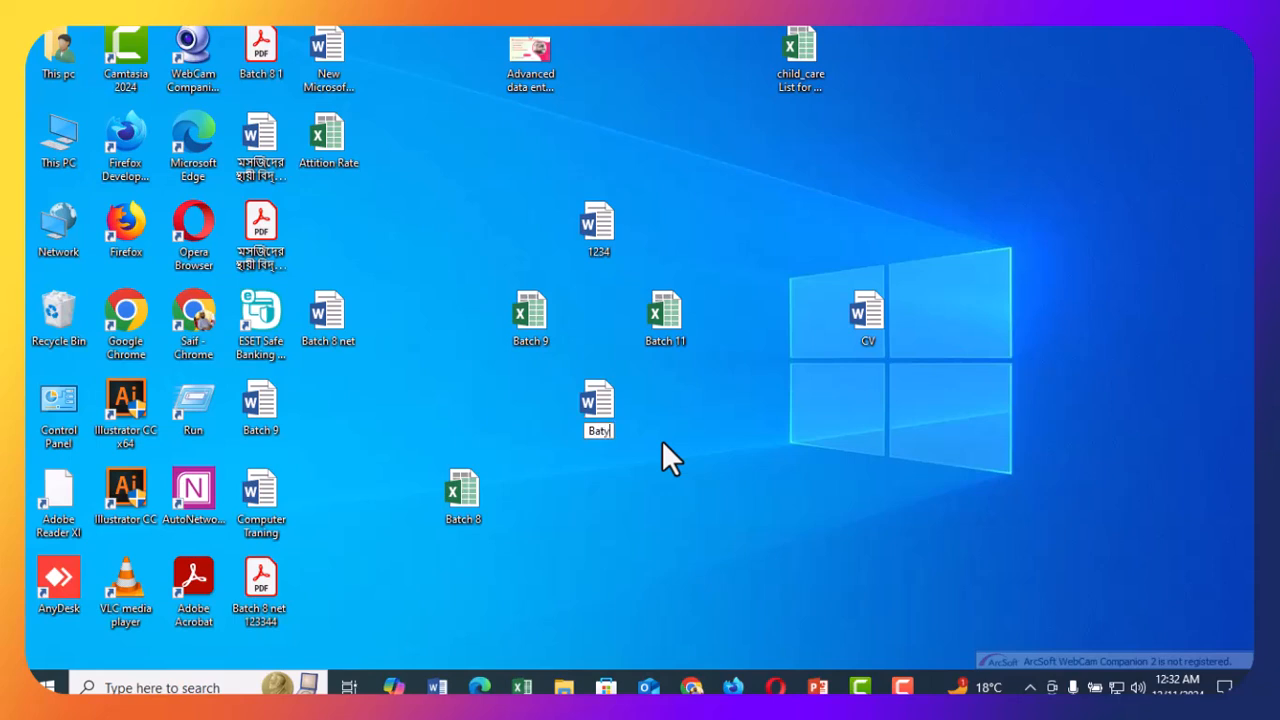
type("11")
key("Return")
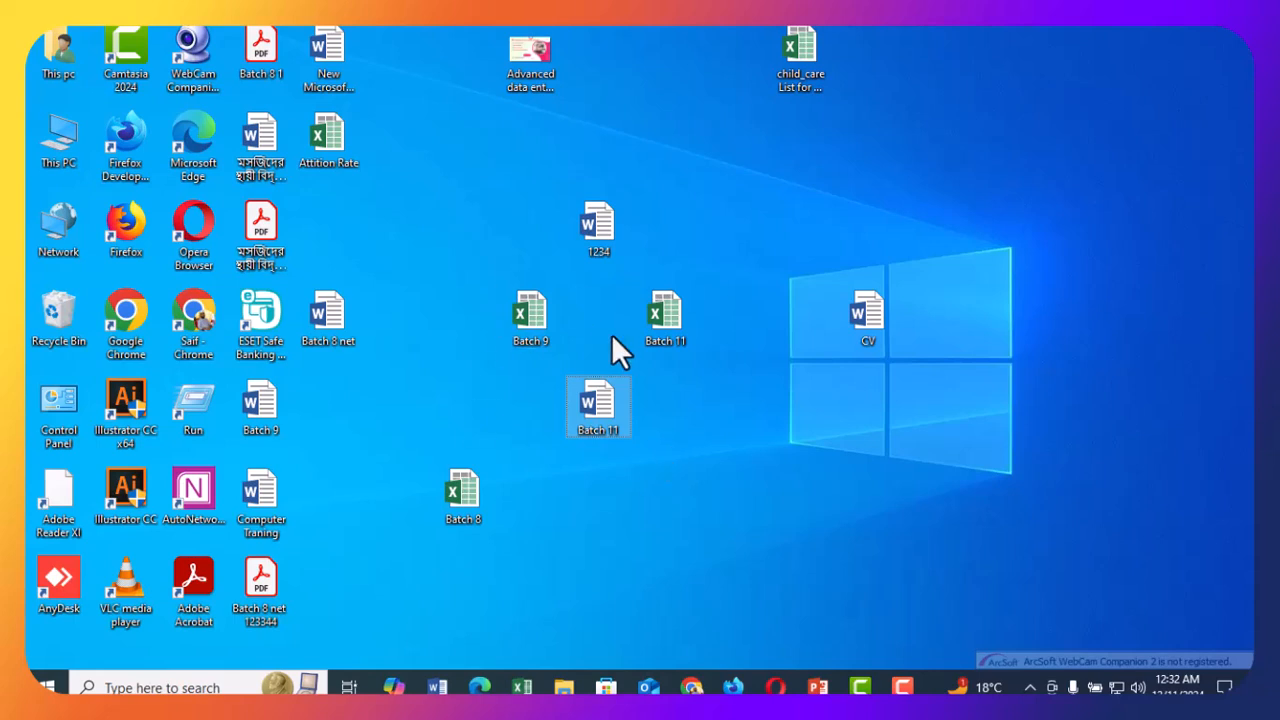
- Open the Batch 11 Word document from the desktop and dismiss the activation wizard
double_click(597, 420)
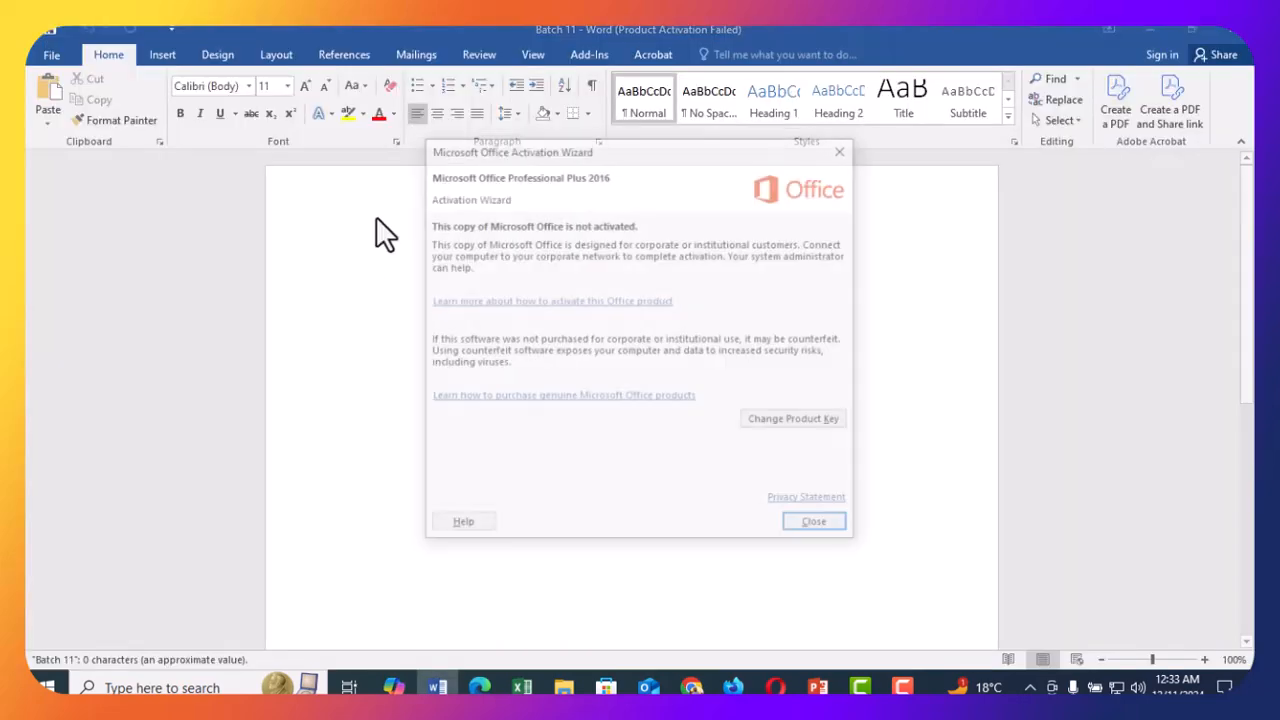
left_click(818, 527)
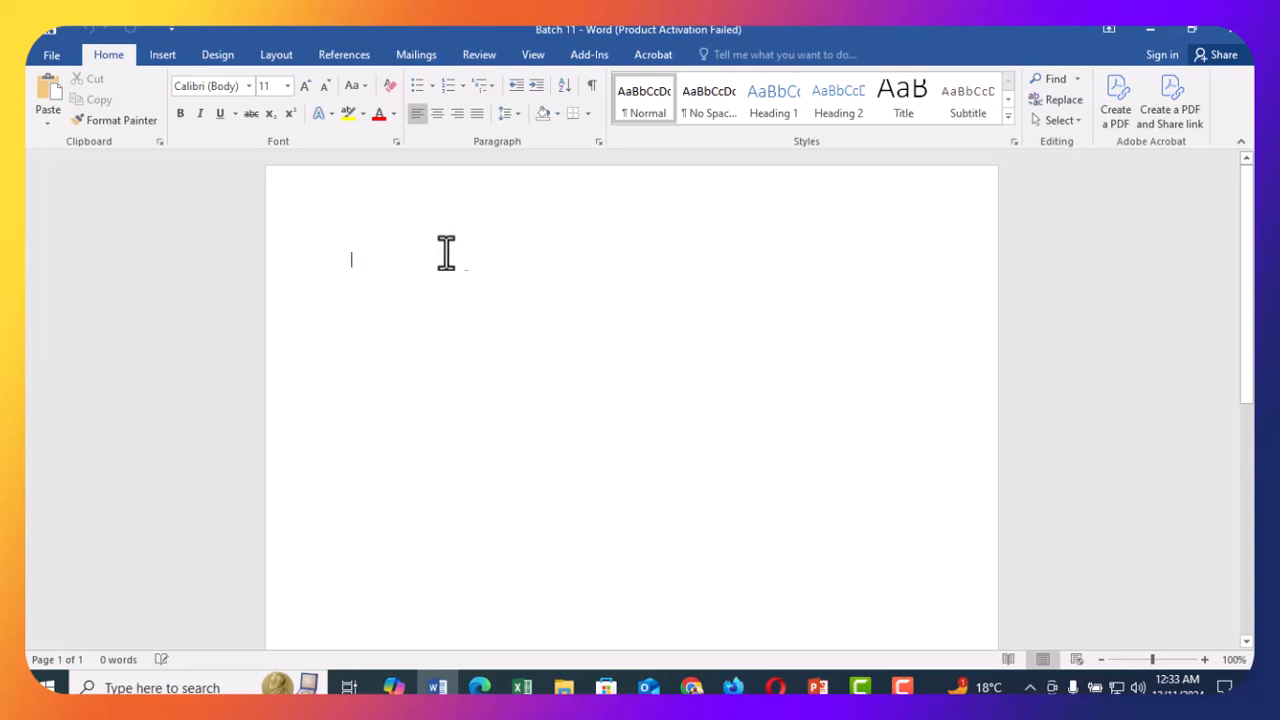
- Switch to Chrome, search for "lorem ipsum" in a new tab and open the lipsum.com result
mouse_move(734, 687)
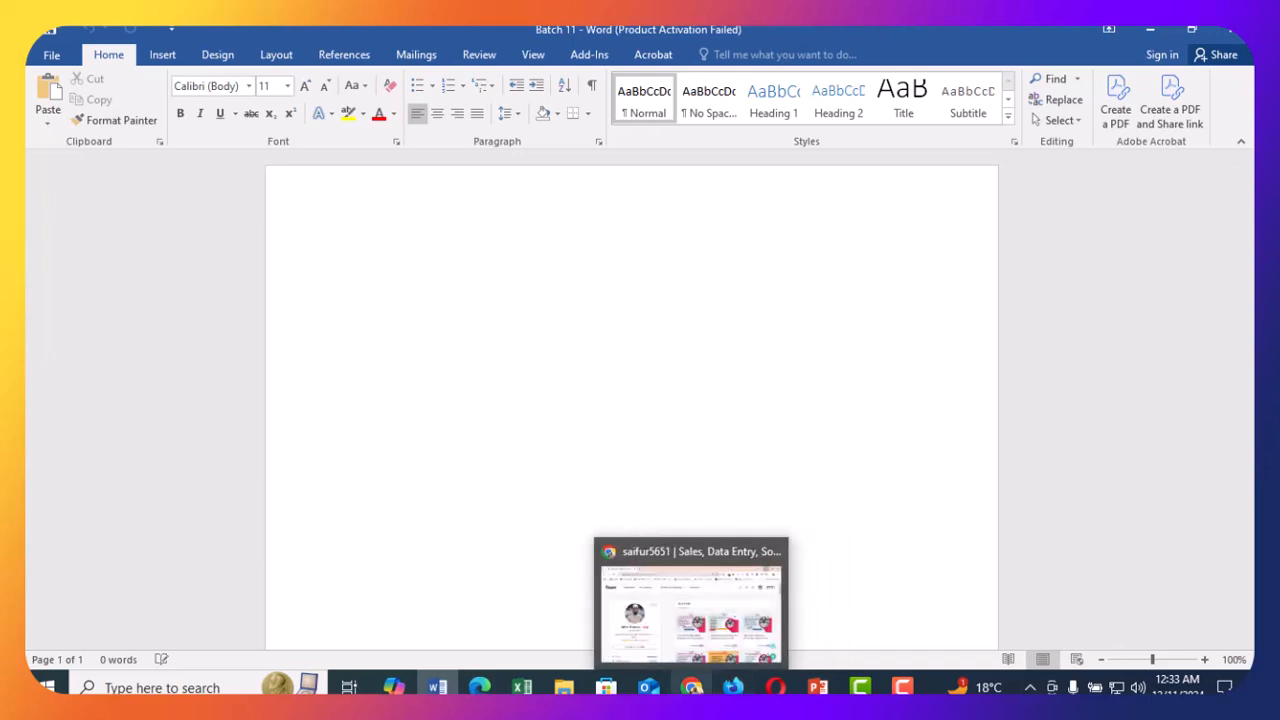
left_click(691, 687)
left_click(288, 32)
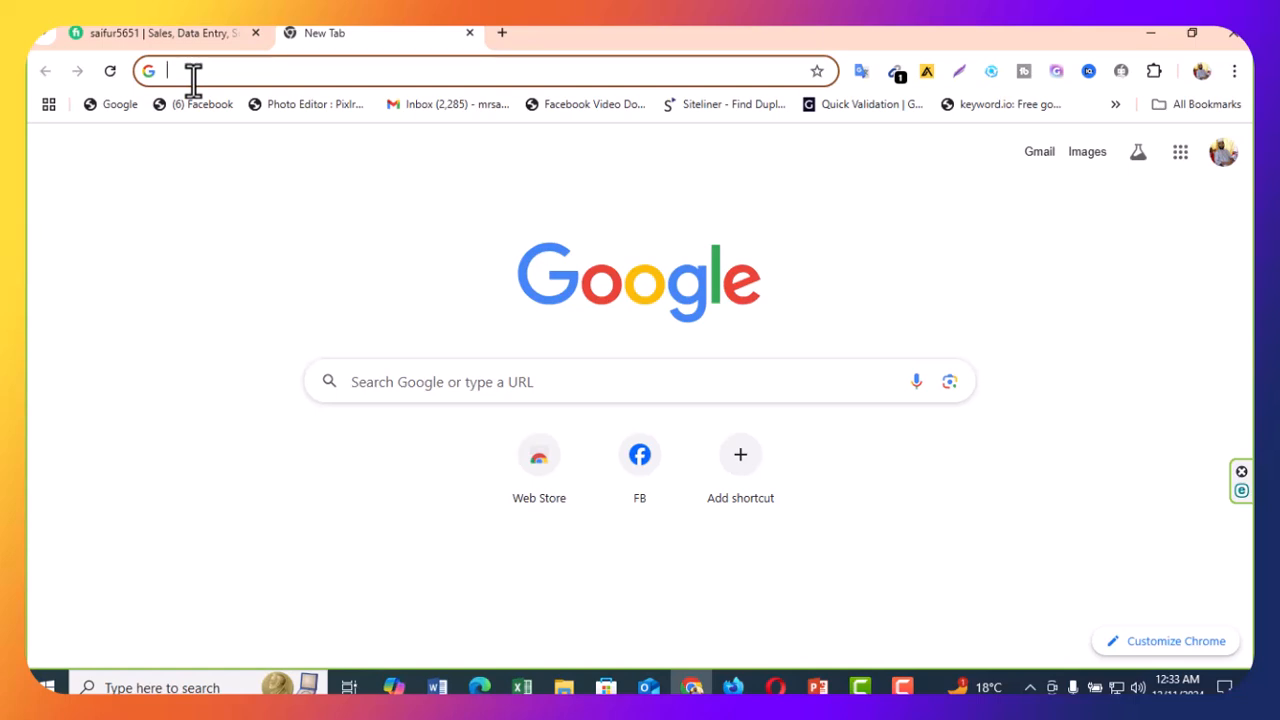
type("lo")
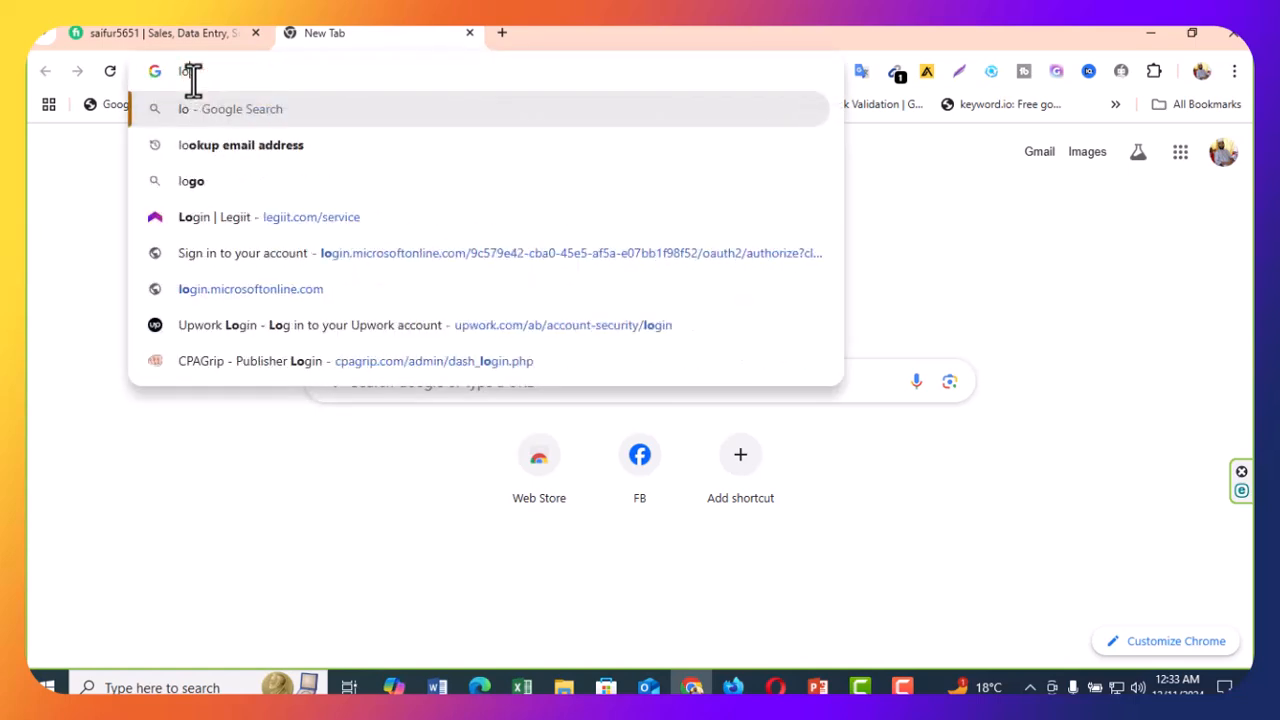
type("rem ipsum")
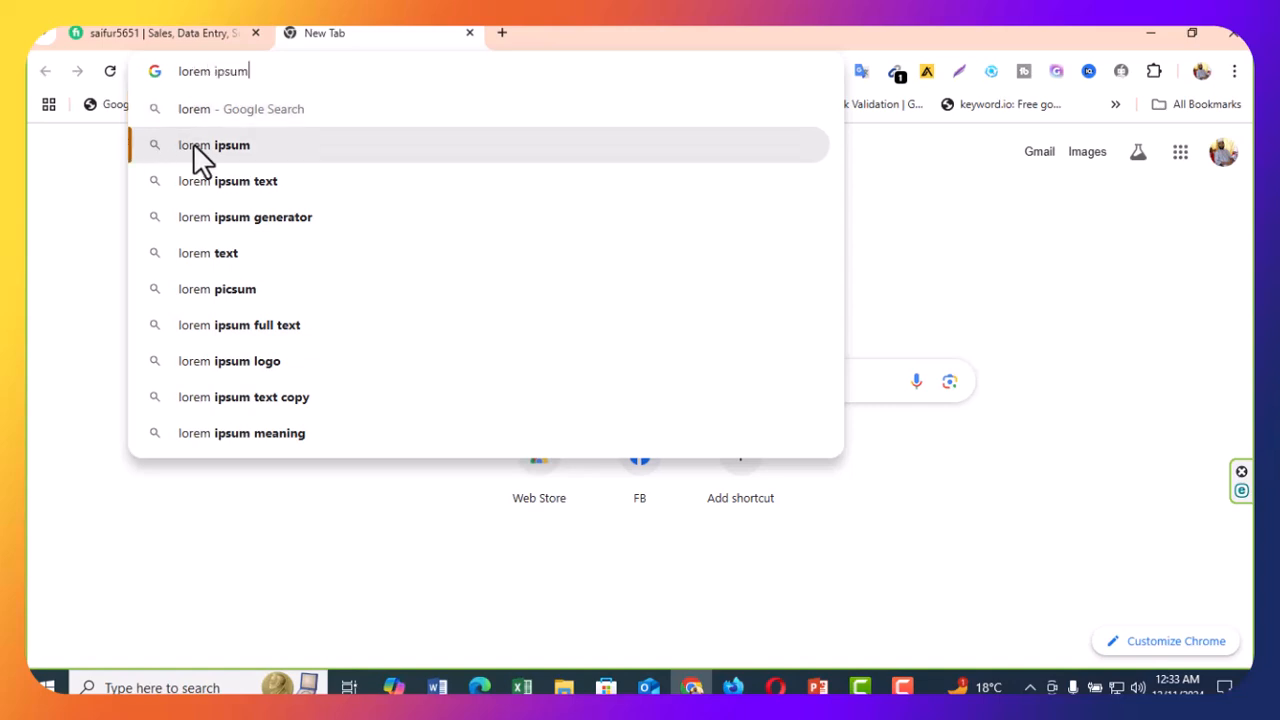
left_click(193, 145)
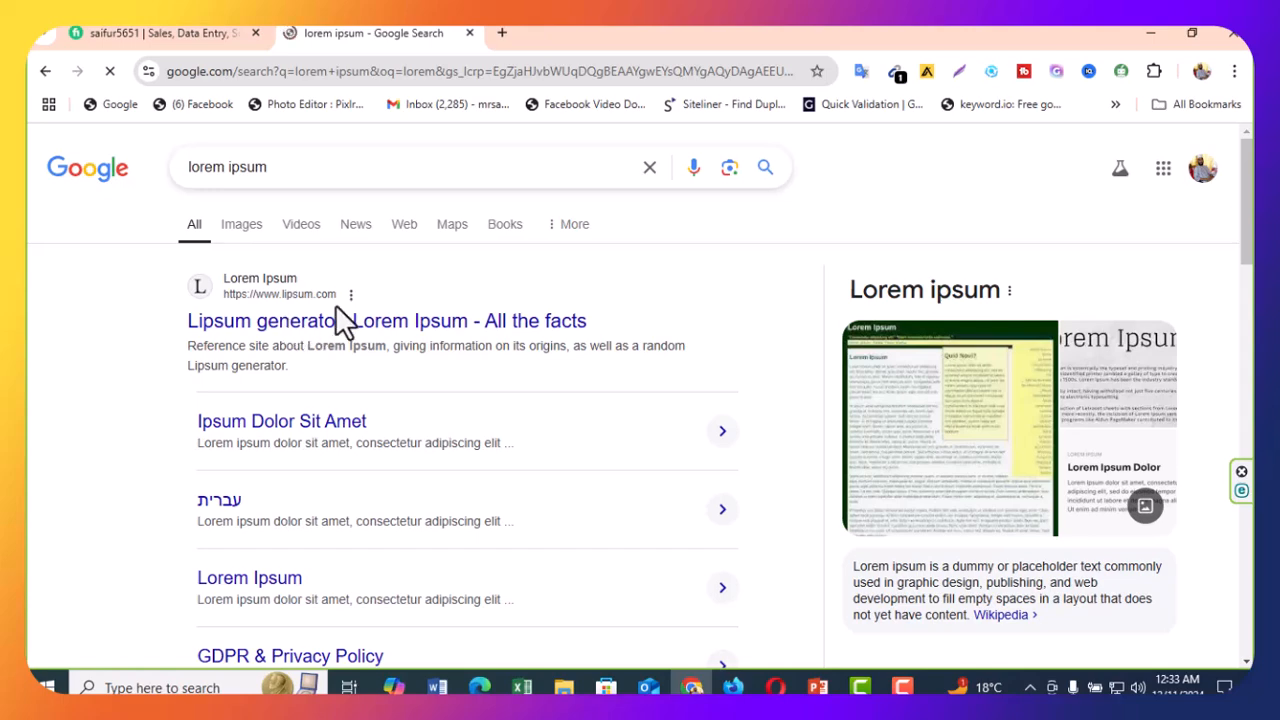
left_click(311, 326)
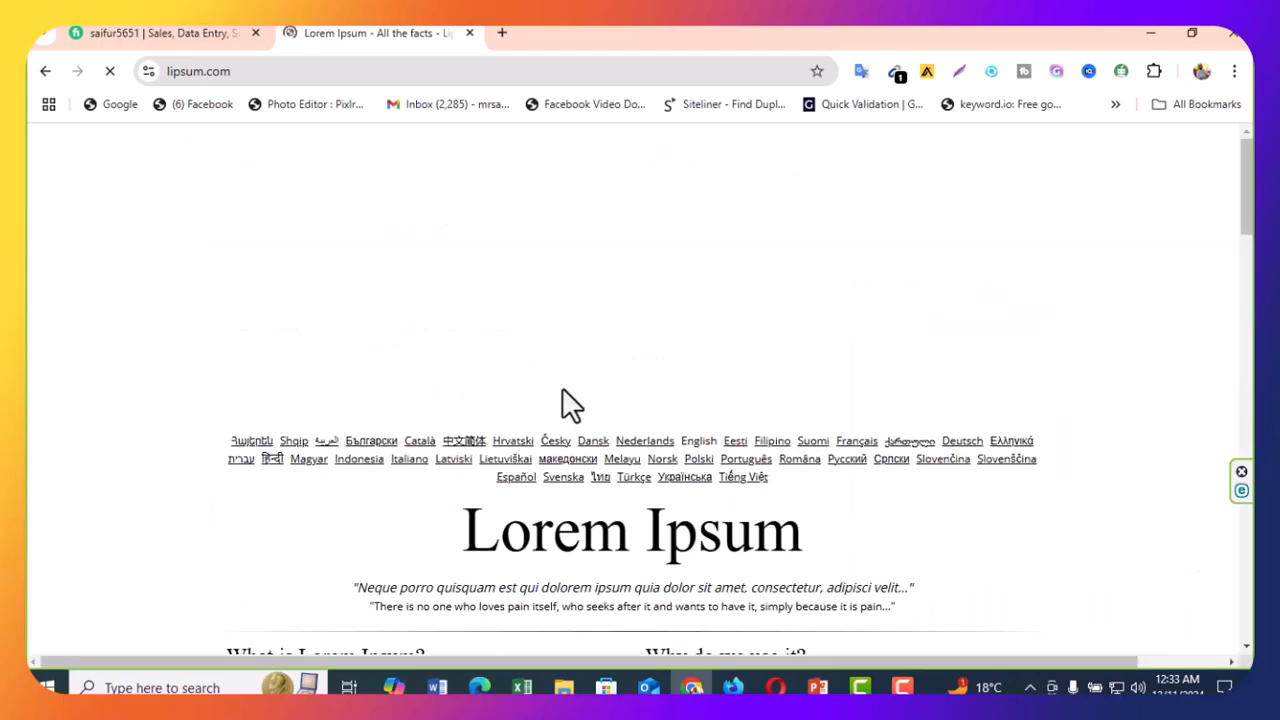
- Copy the lipsum.com text from the "Lorem Ipsum" heading down to the 1914 translation sentence and paste it into the Batch 11 Word document
scroll(558, 381, "down", 3)
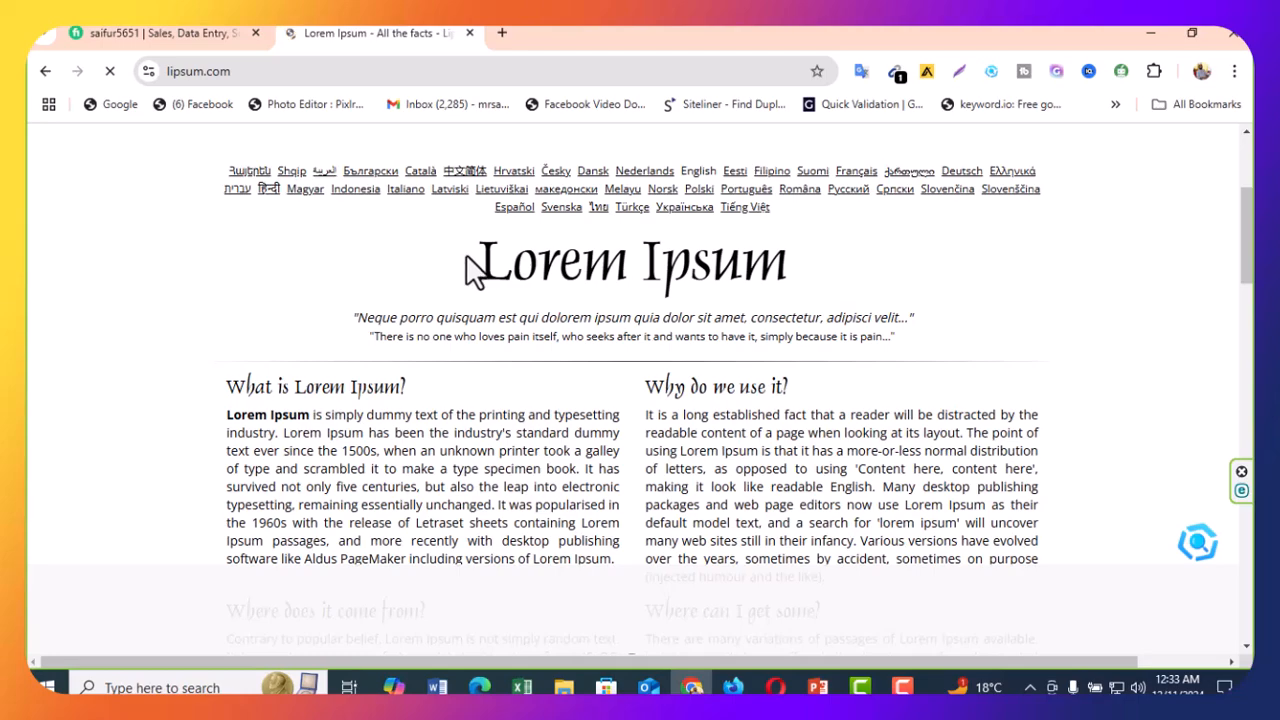
left_click_drag(546, 271, 1067, 578)
scroll(800, 410, "down", 3)
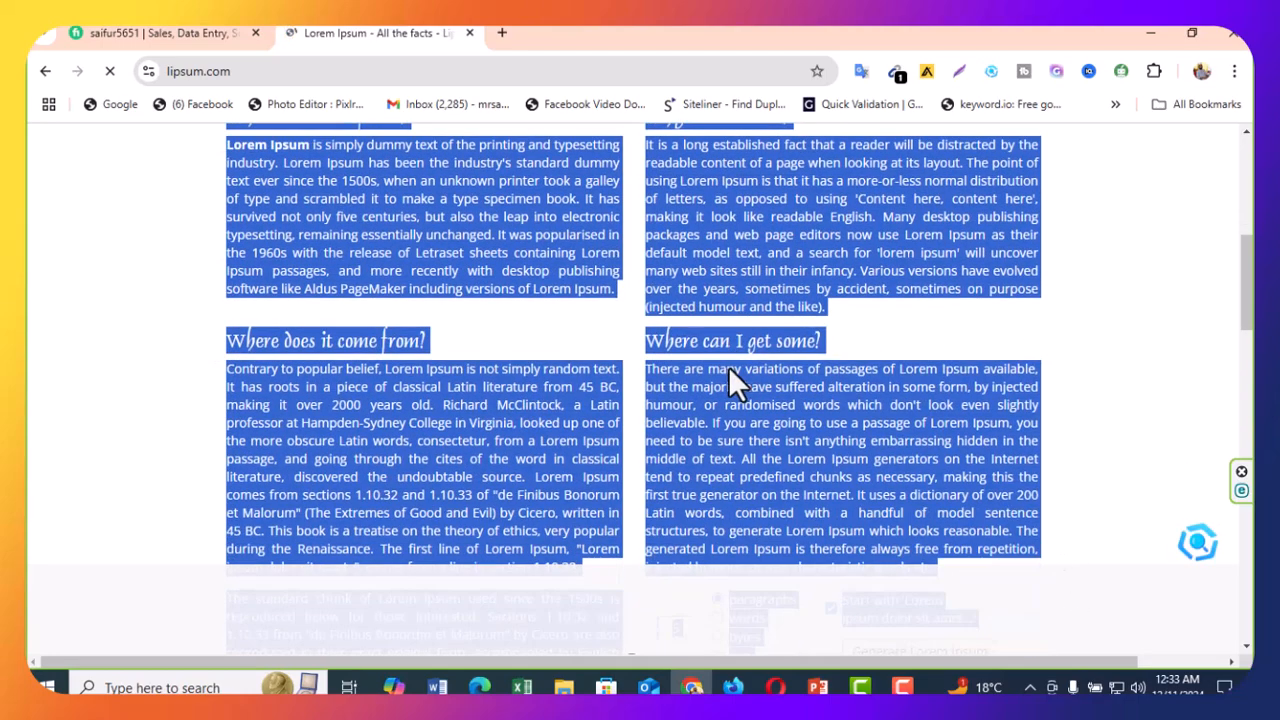
scroll(729, 378, "down", 5)
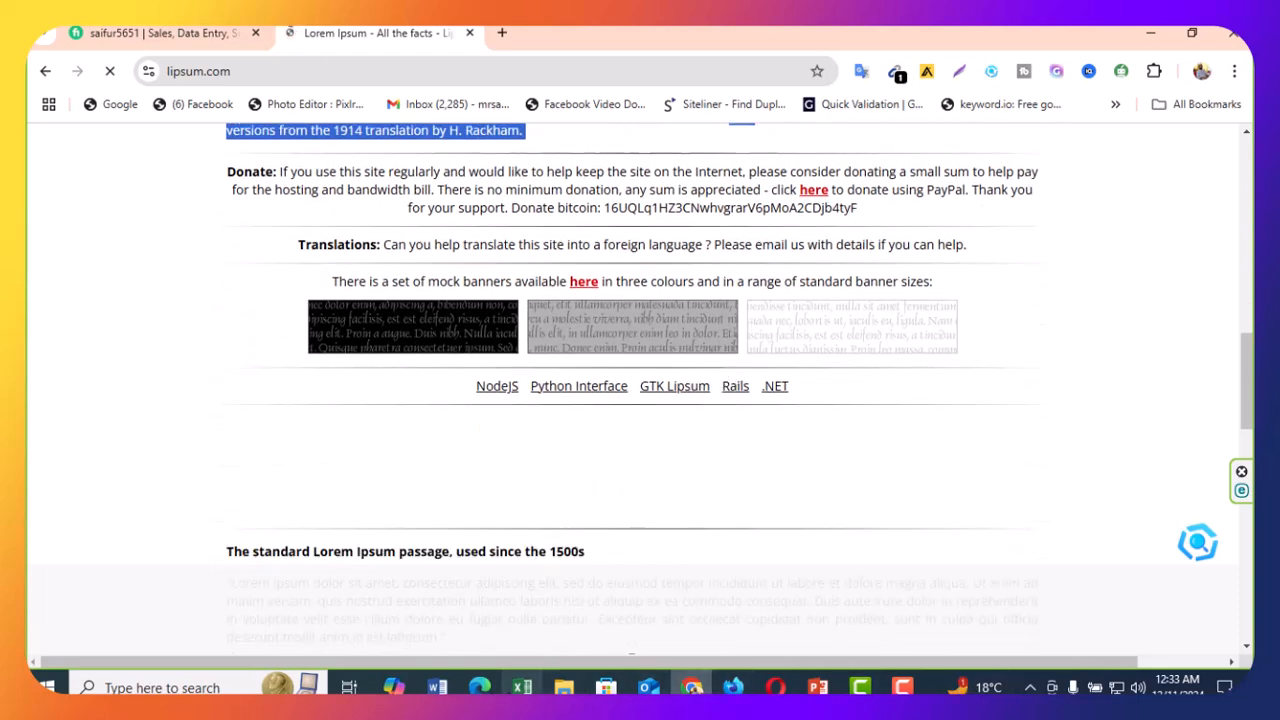
left_click(437, 687)
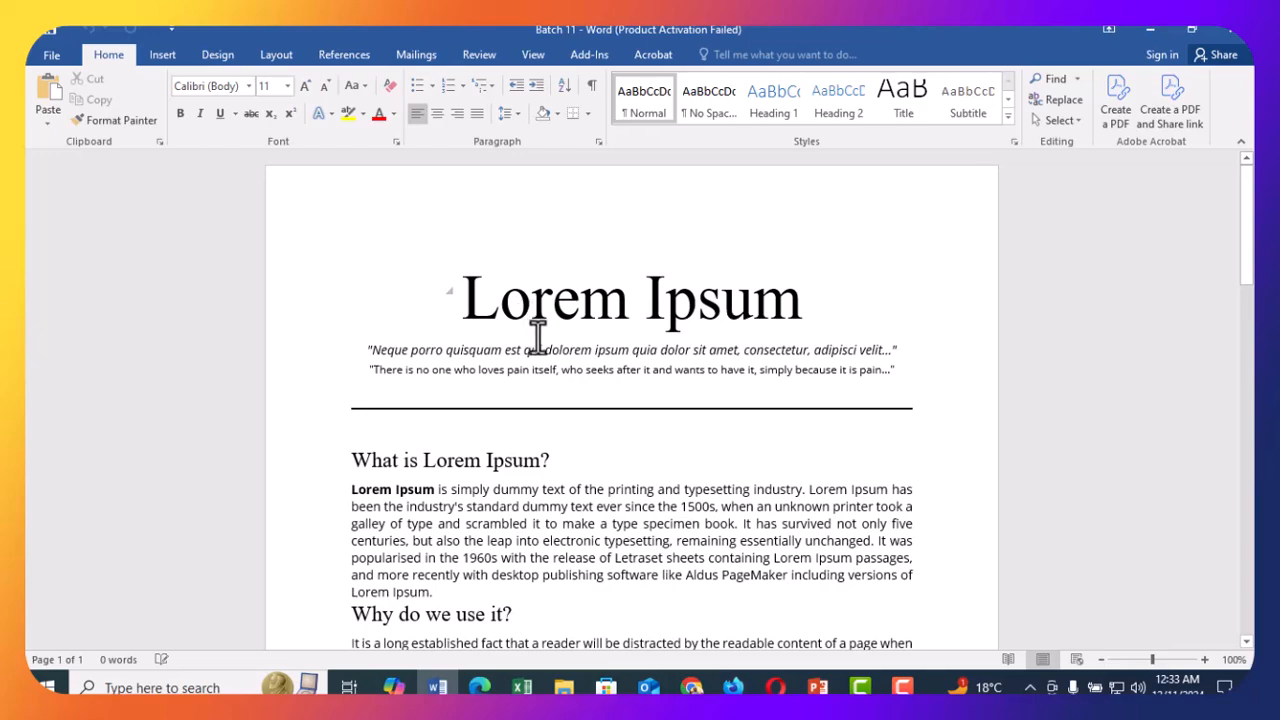
scroll(591, 403, "up", 5)
scroll(564, 432, "up", 5)
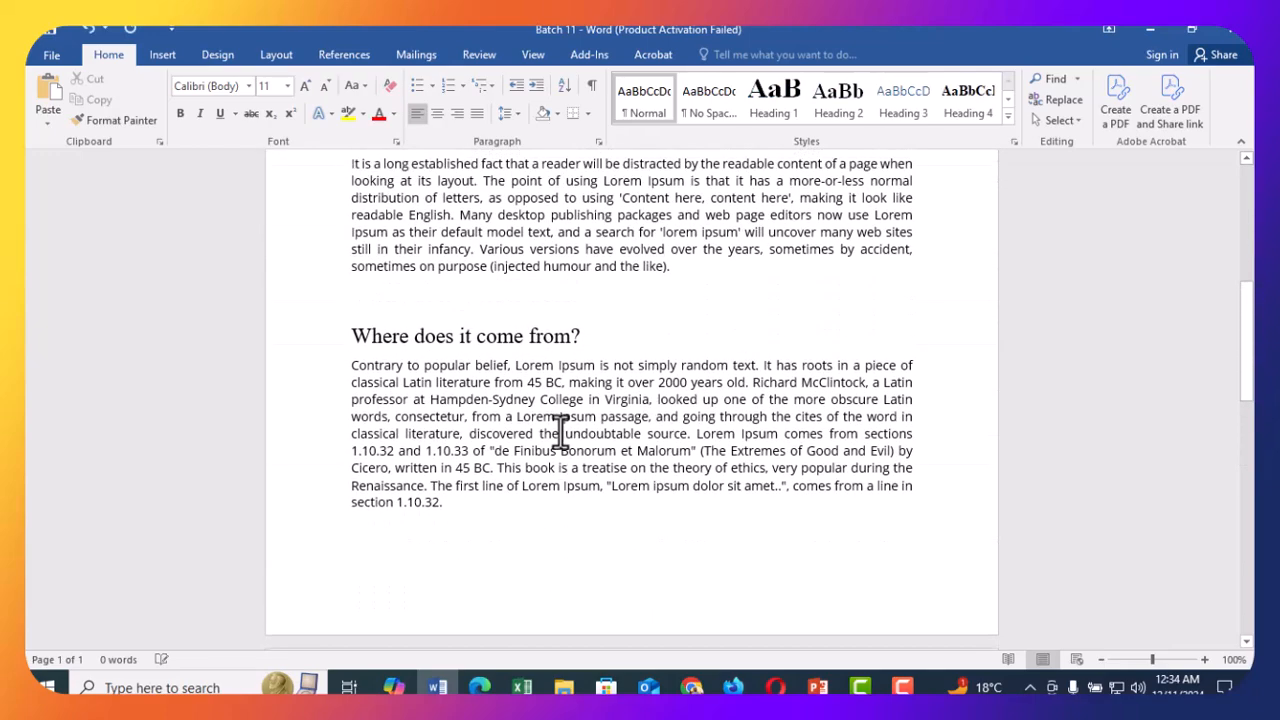
- Check the "Class: 4 Basic Microsoft Word" outline slide in PowerPoint and return to the start of the Word document
left_click(820, 686)
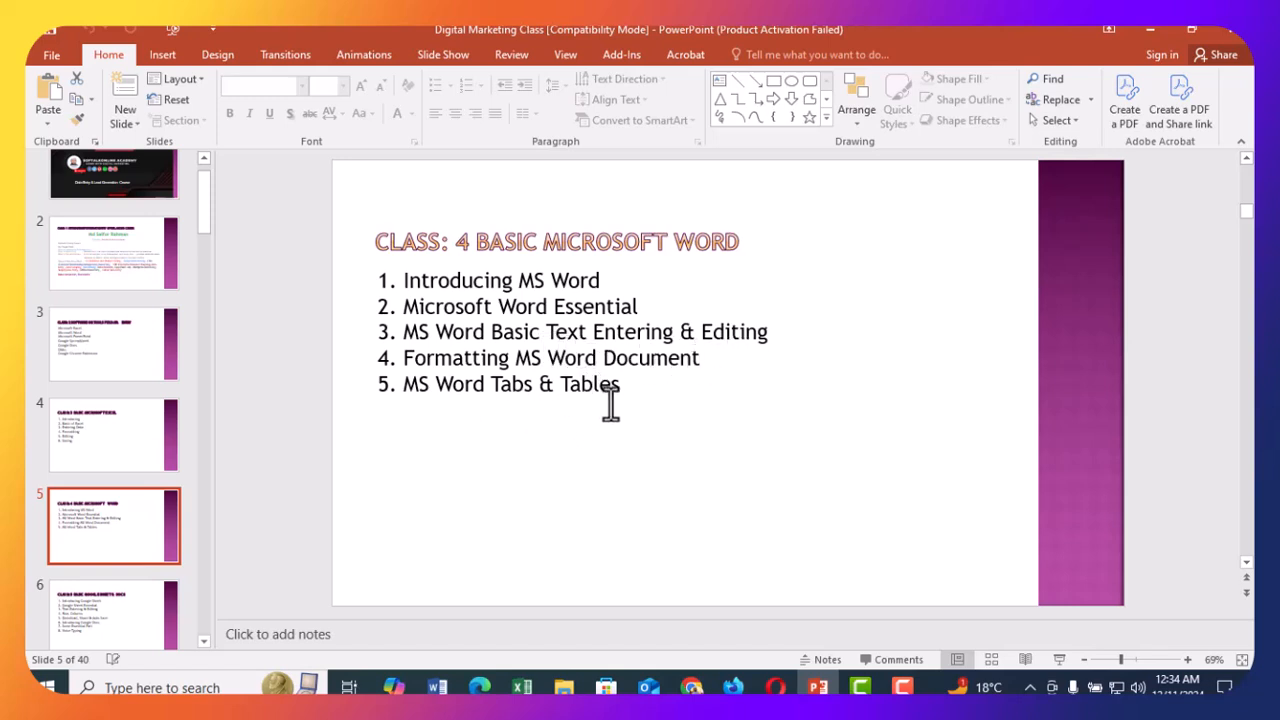
left_click(1163, 28)
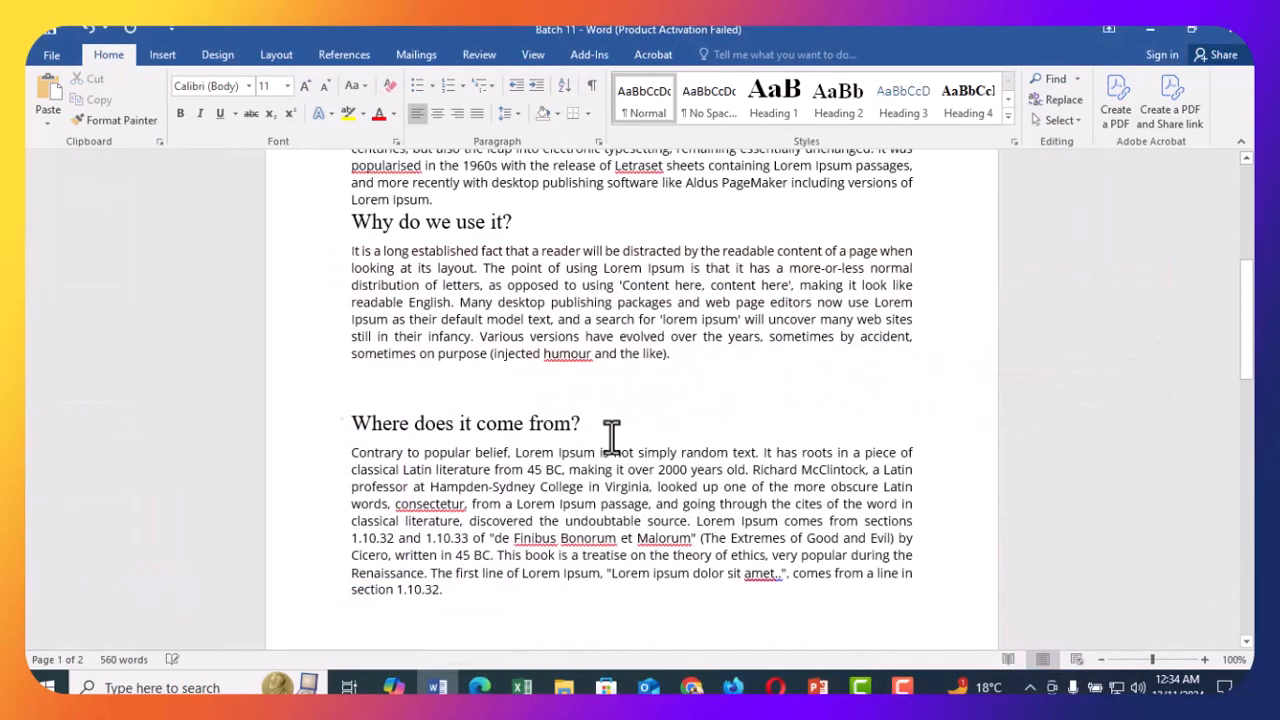
scroll(560, 435, "up", 5)
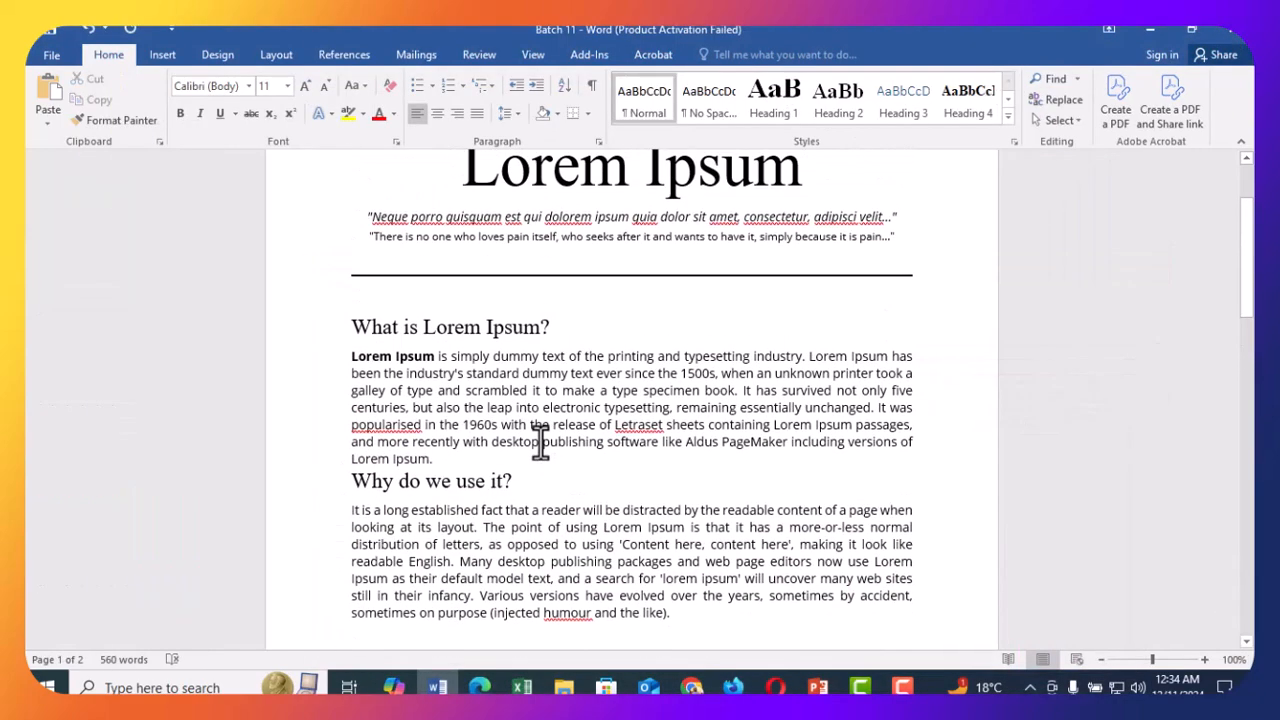
scroll(540, 437, "up", 3)
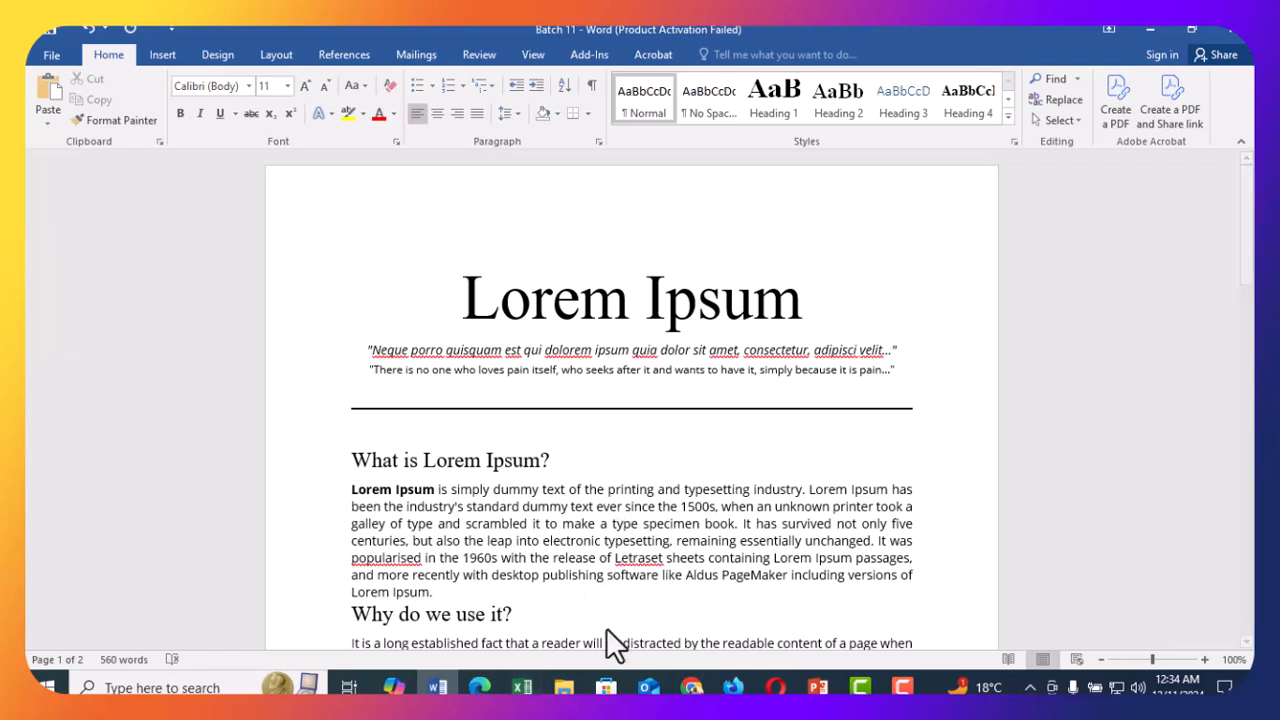
- Replace the document's "Lorem Ipsum" title with "Softalk online"
left_click(903, 687)
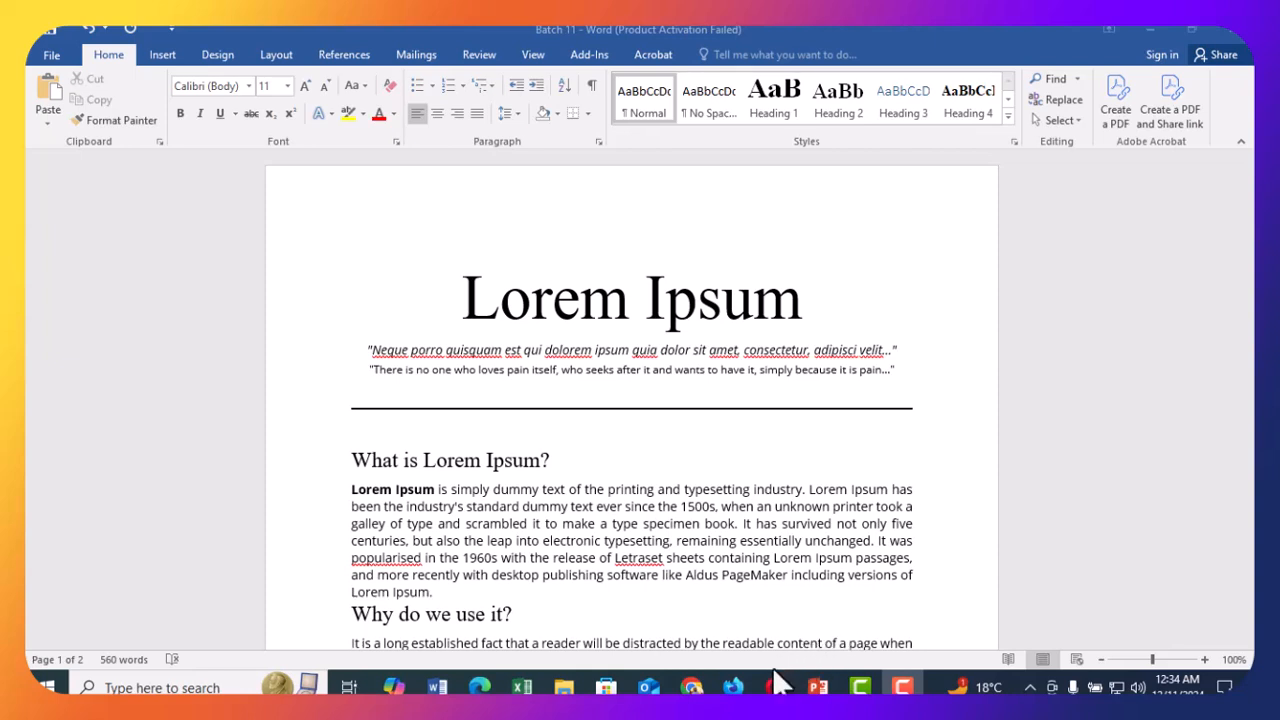
left_click(501, 304)
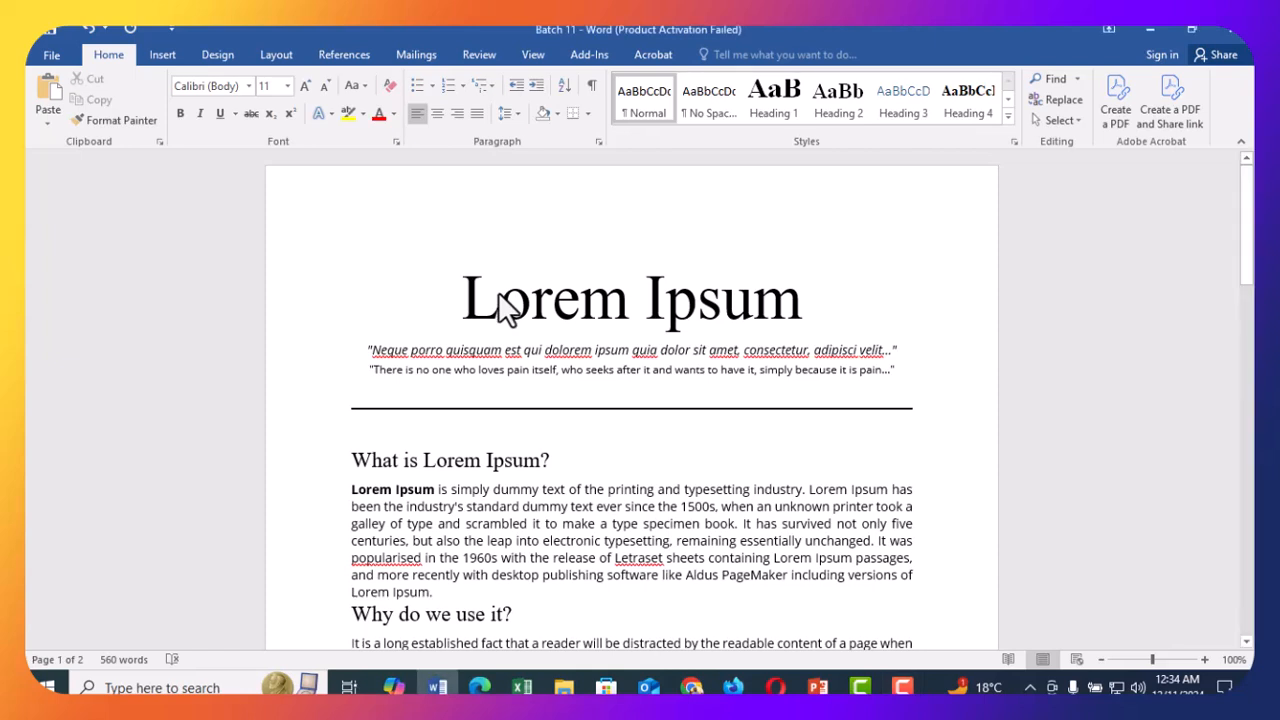
left_click_drag(462, 308, 787, 318)
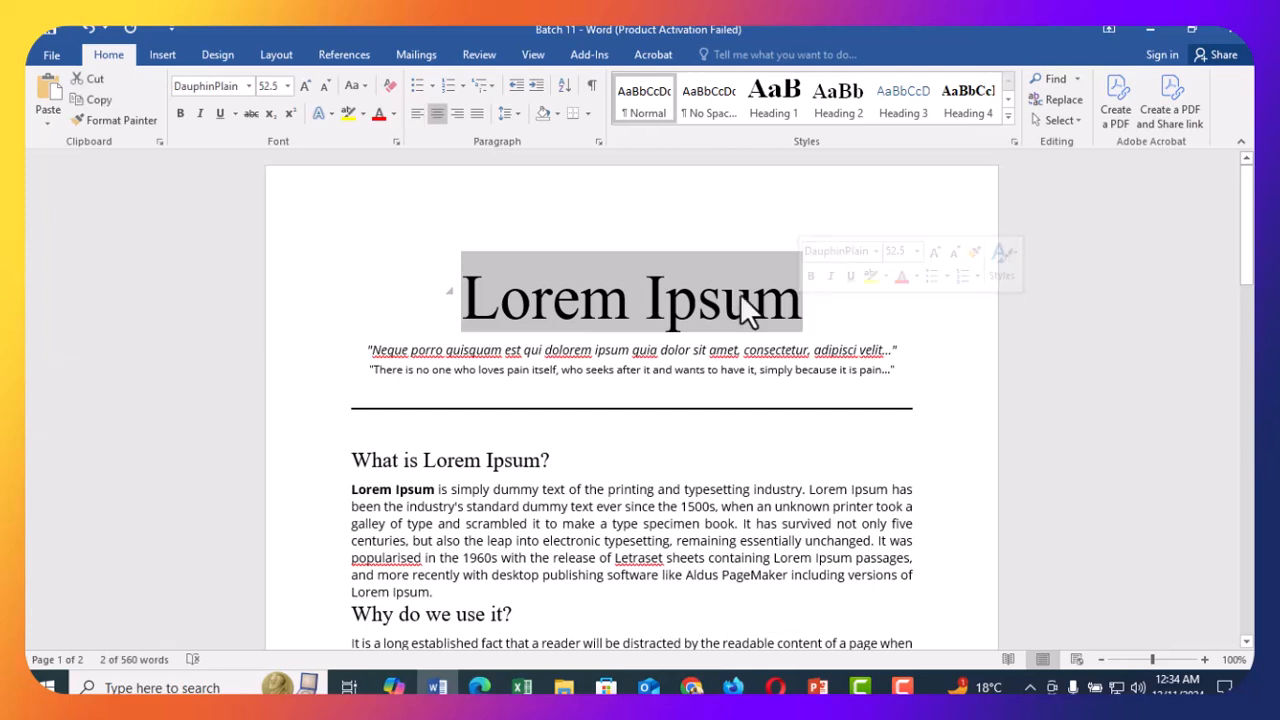
type("softal")
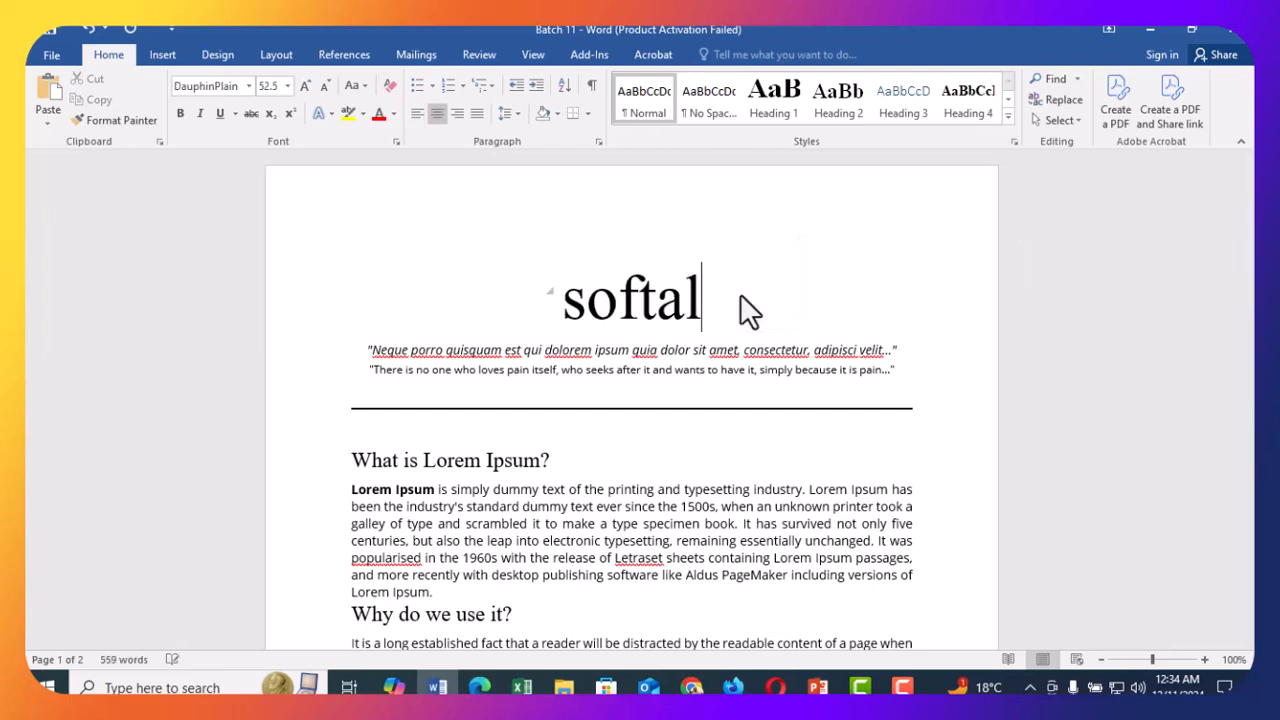
key("BackSpace")
key("BackSpace")
key("BackSpace")
key("BackSpace")
key("BackSpace")
key("BackSpace")
type("S")
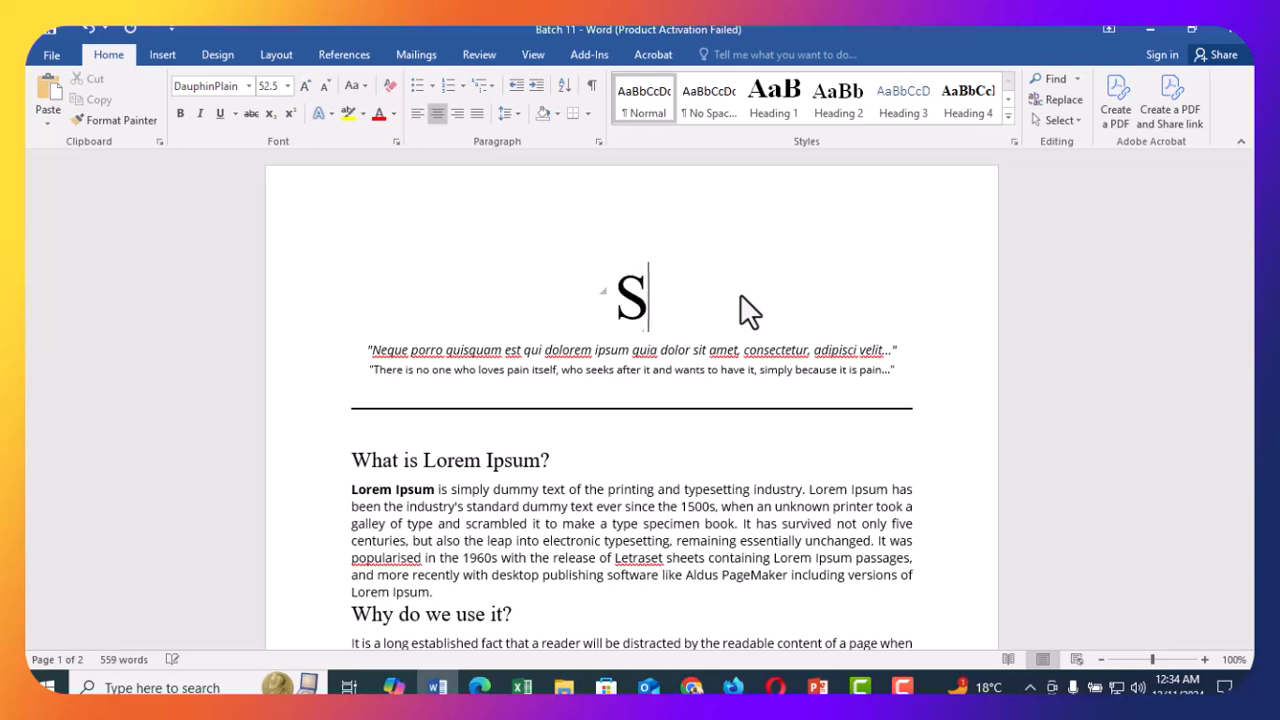
type("oftalk ")
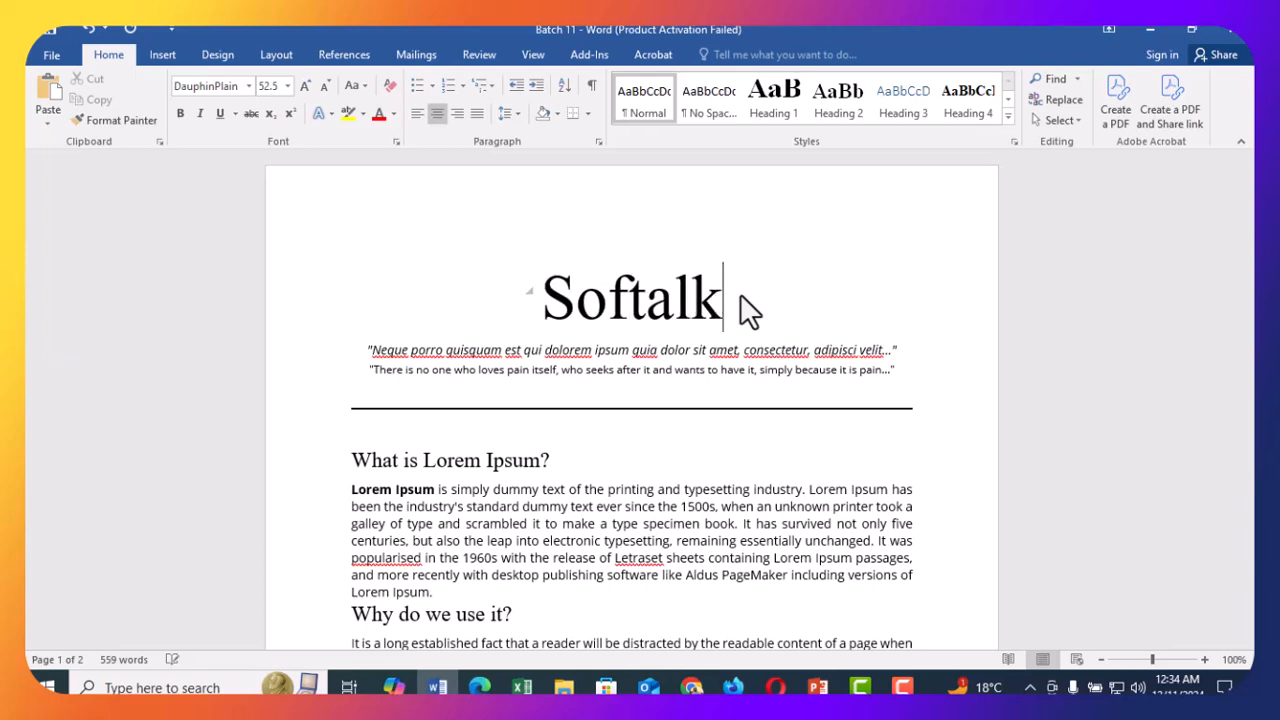
type("online")
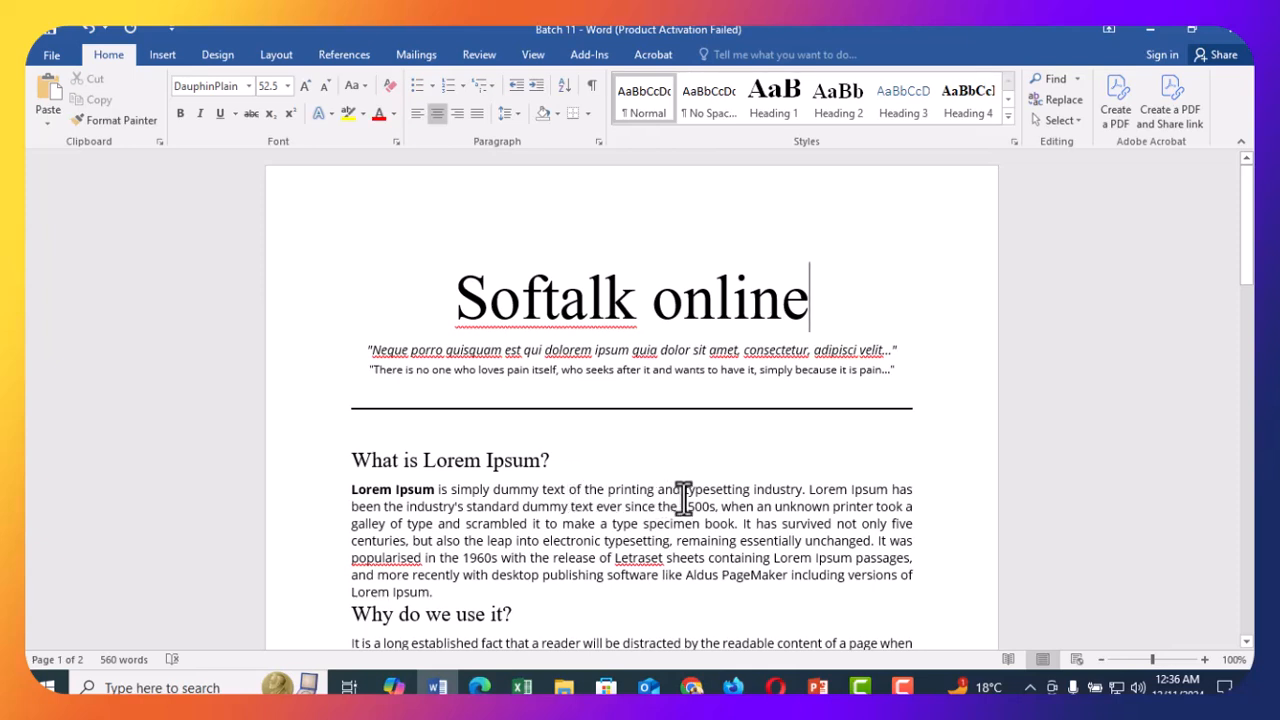
- Practise selecting and deselecting phrases in the first paragraph, the "What is Lorem Ipsum?" heading and part of the word "text"
left_click(750, 489)
left_click_drag(681, 492, 884, 487)
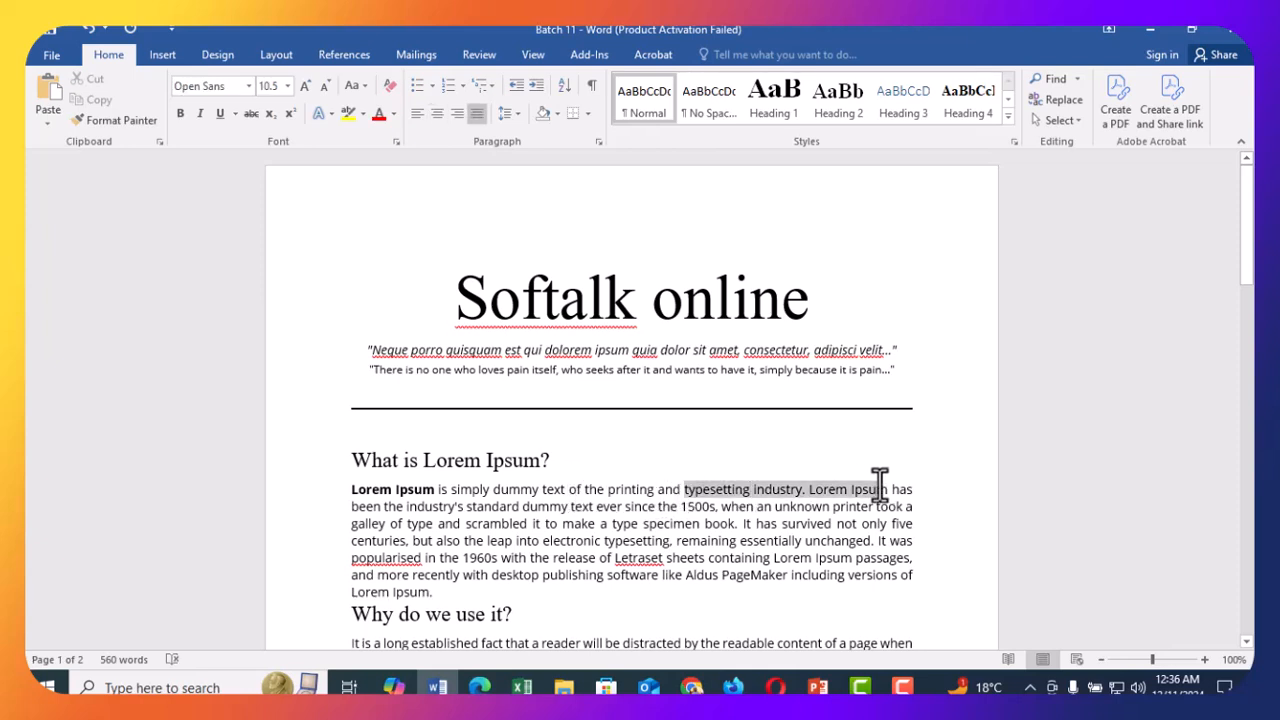
left_click(654, 538)
left_click_drag(567, 520, 766, 523)
left_click(705, 540)
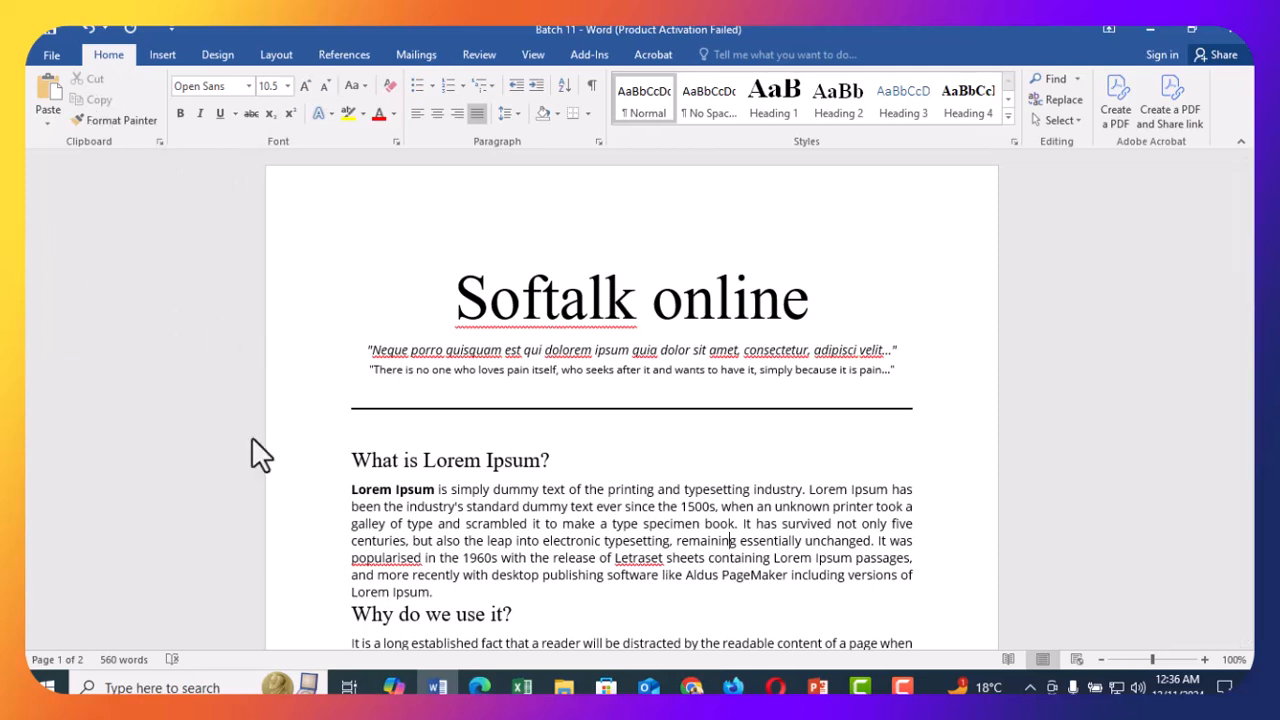
left_click_drag(357, 462, 540, 459)
left_click(592, 467)
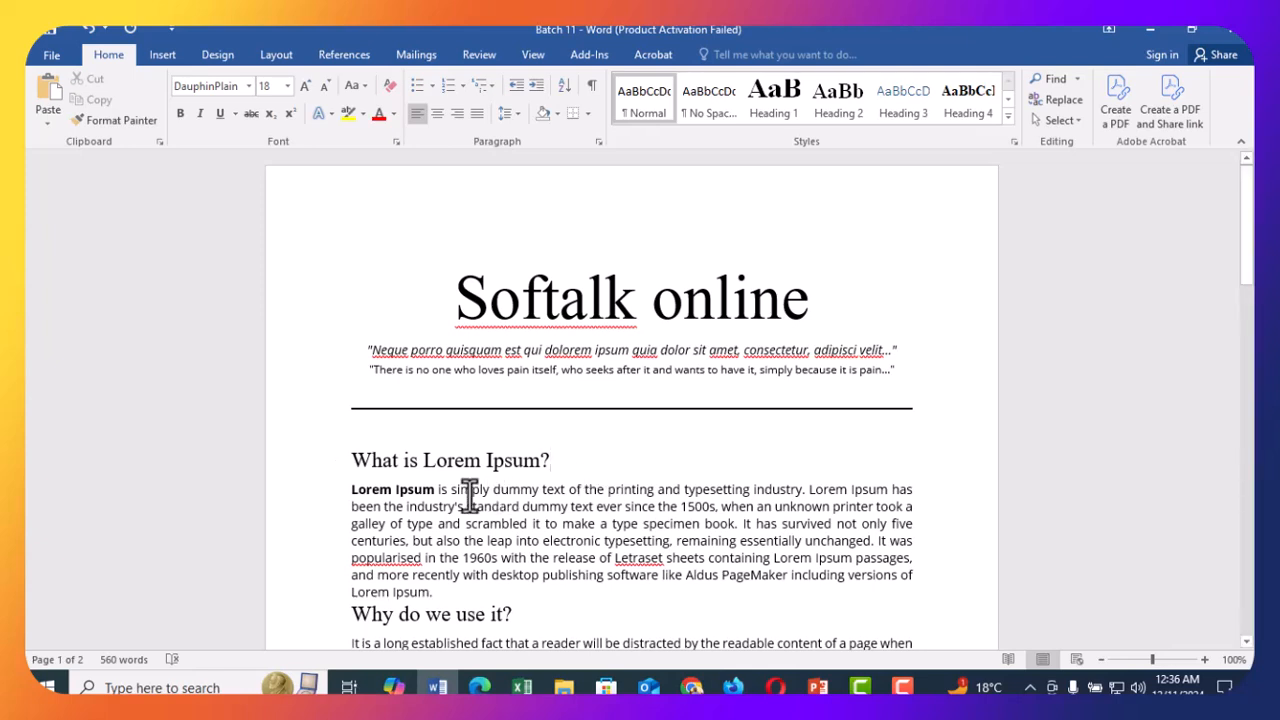
double_click(555, 490)
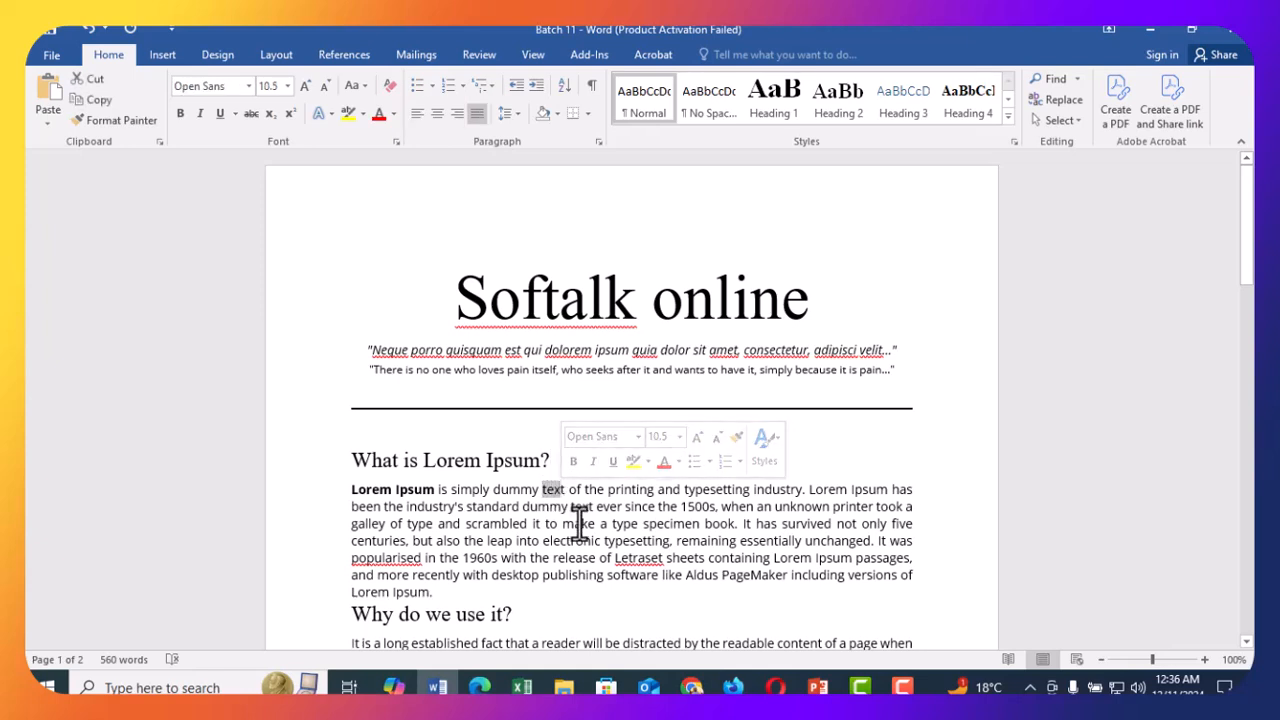
left_click(603, 490)
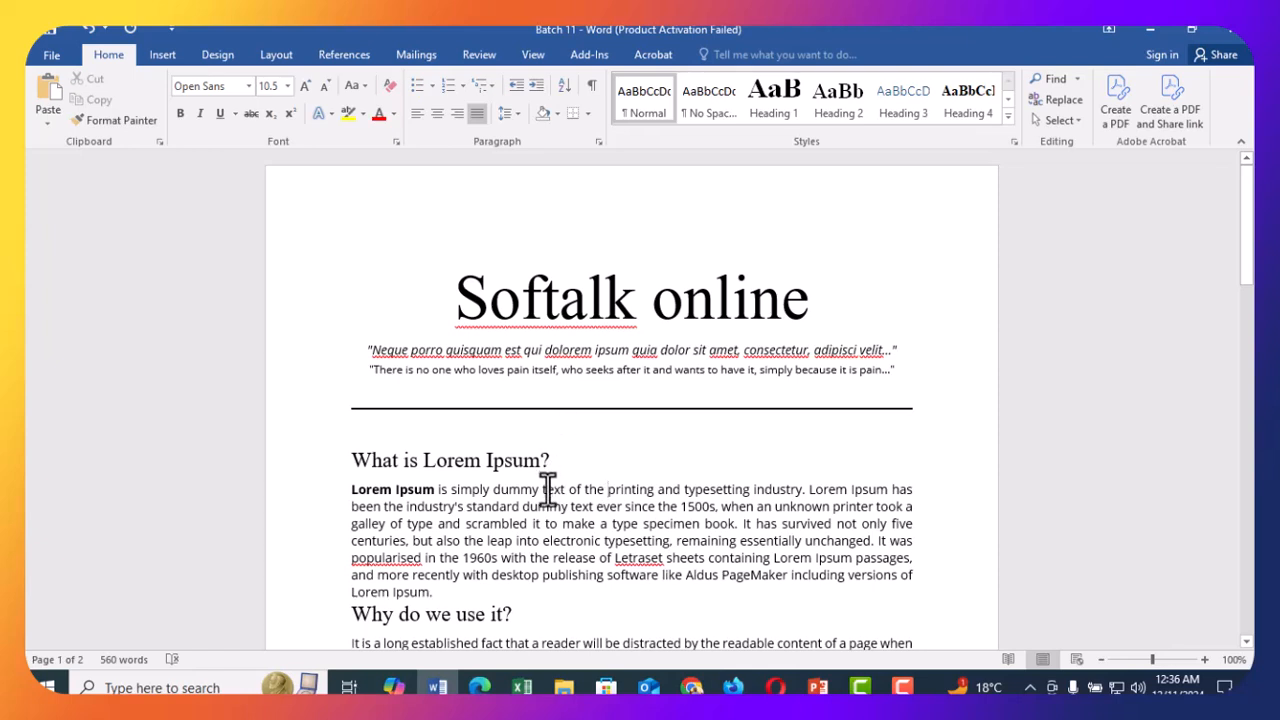
- Copy the word "printing" from the first paragraph's opening line and paste it at the end of that paragraph
left_click_drag(607, 490, 651, 487)
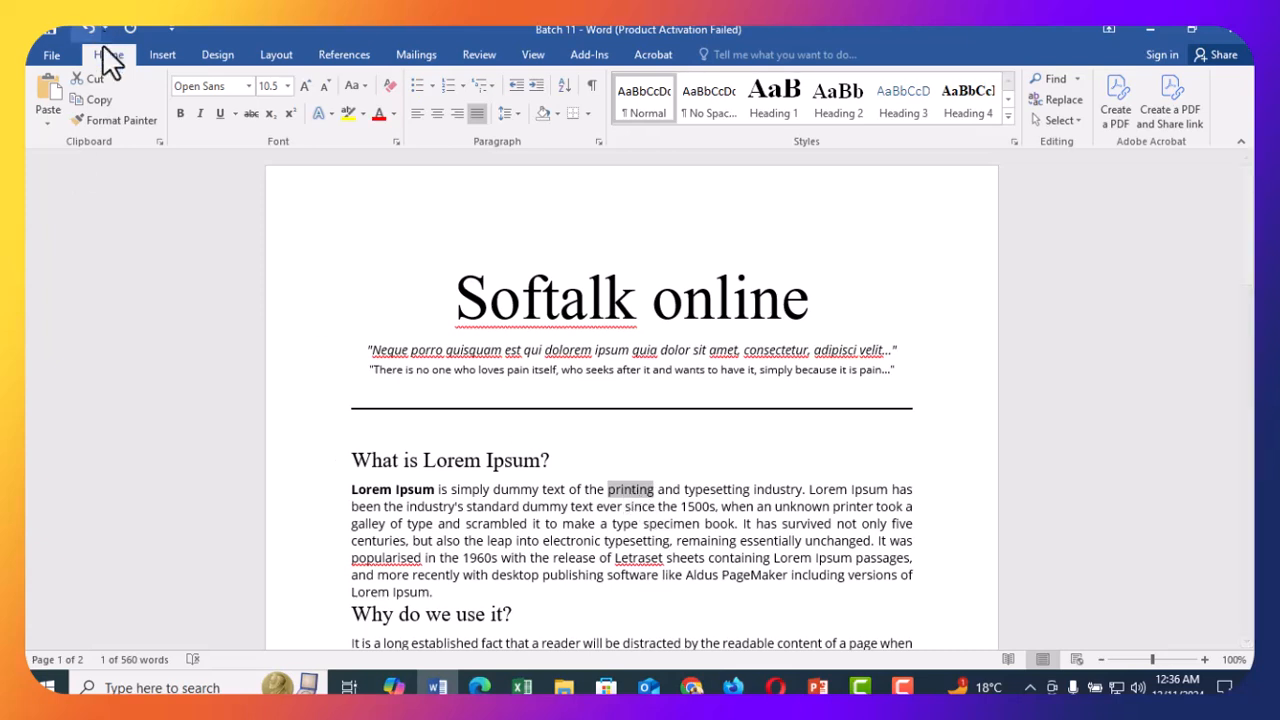
left_click(92, 102)
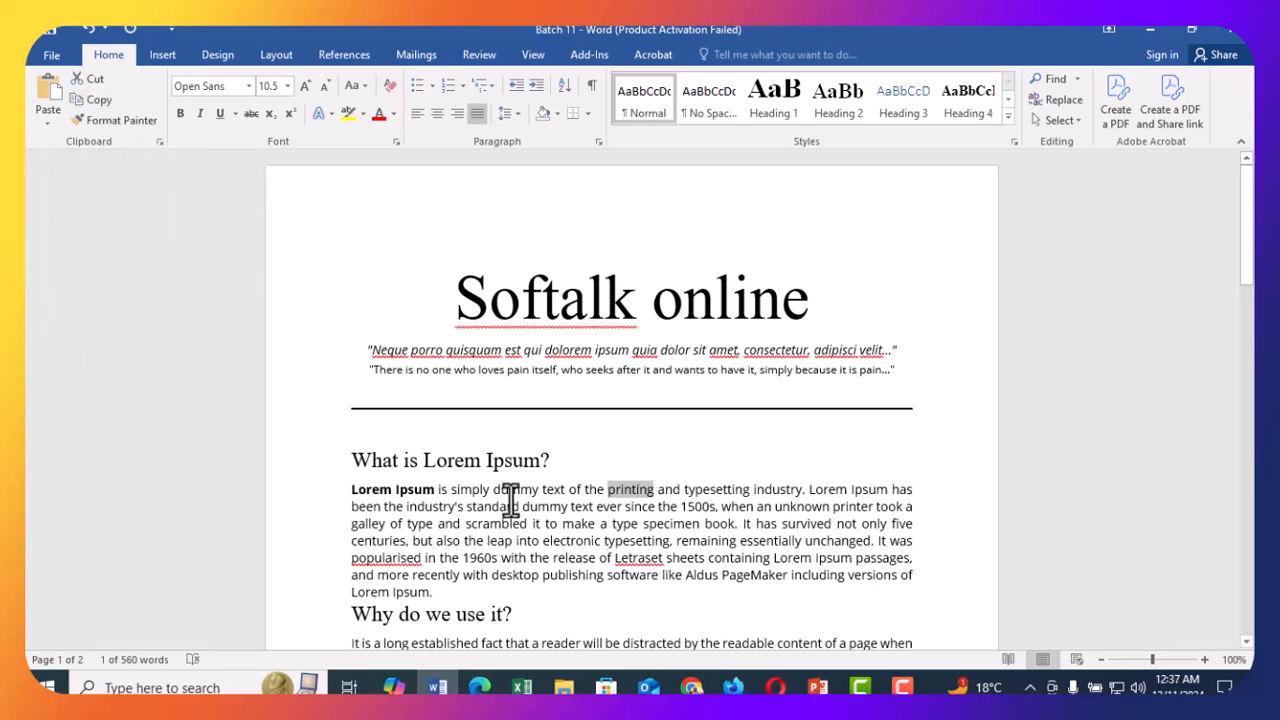
scroll(620, 551, "down", 1)
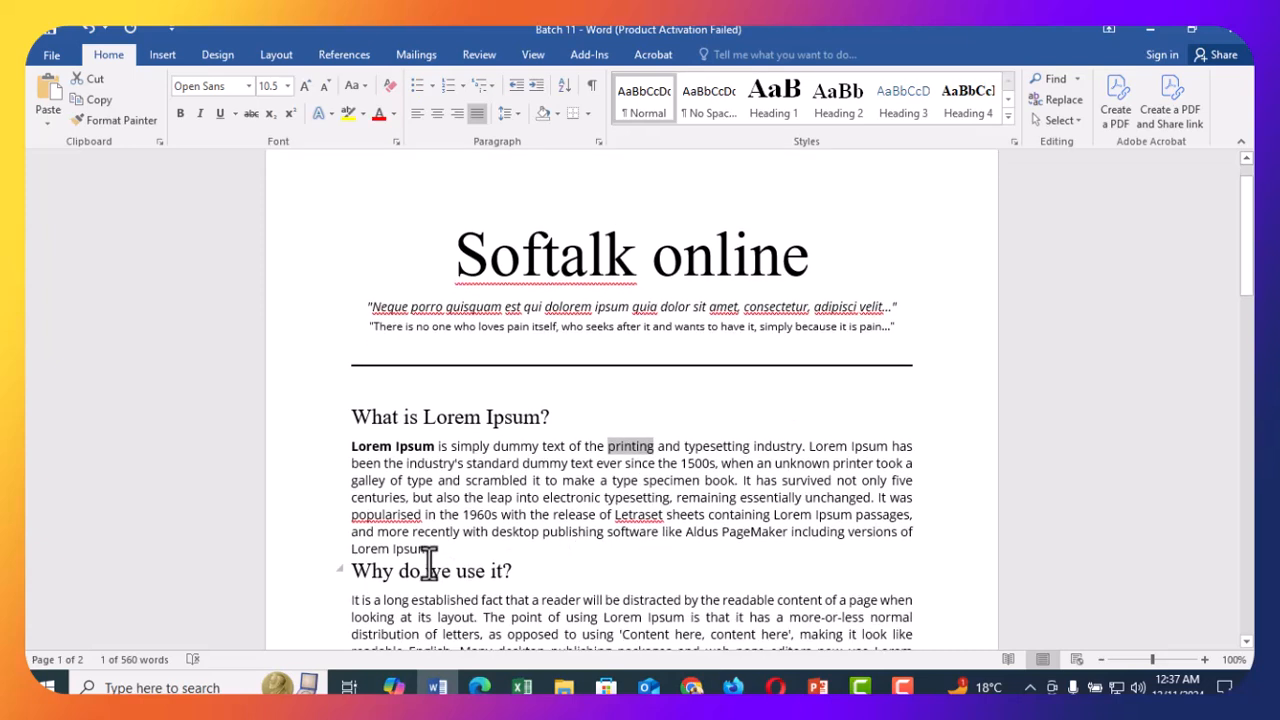
left_click(440, 549)
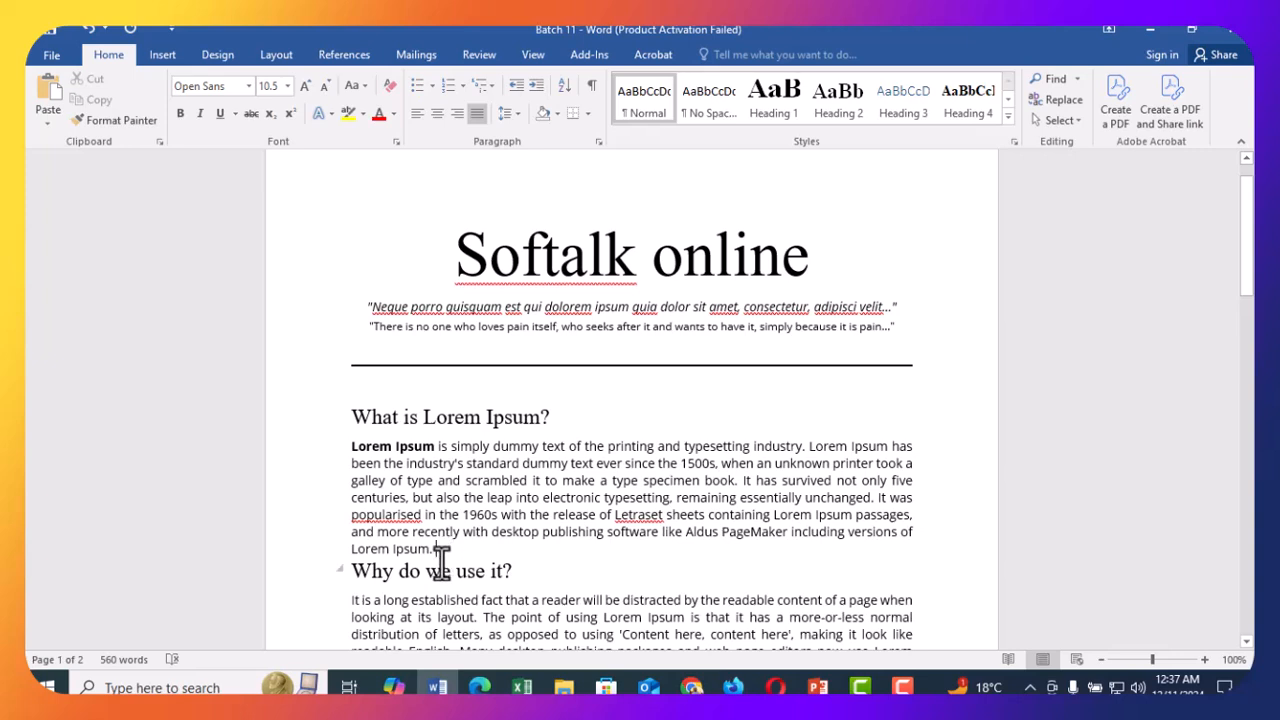
left_click(47, 99)
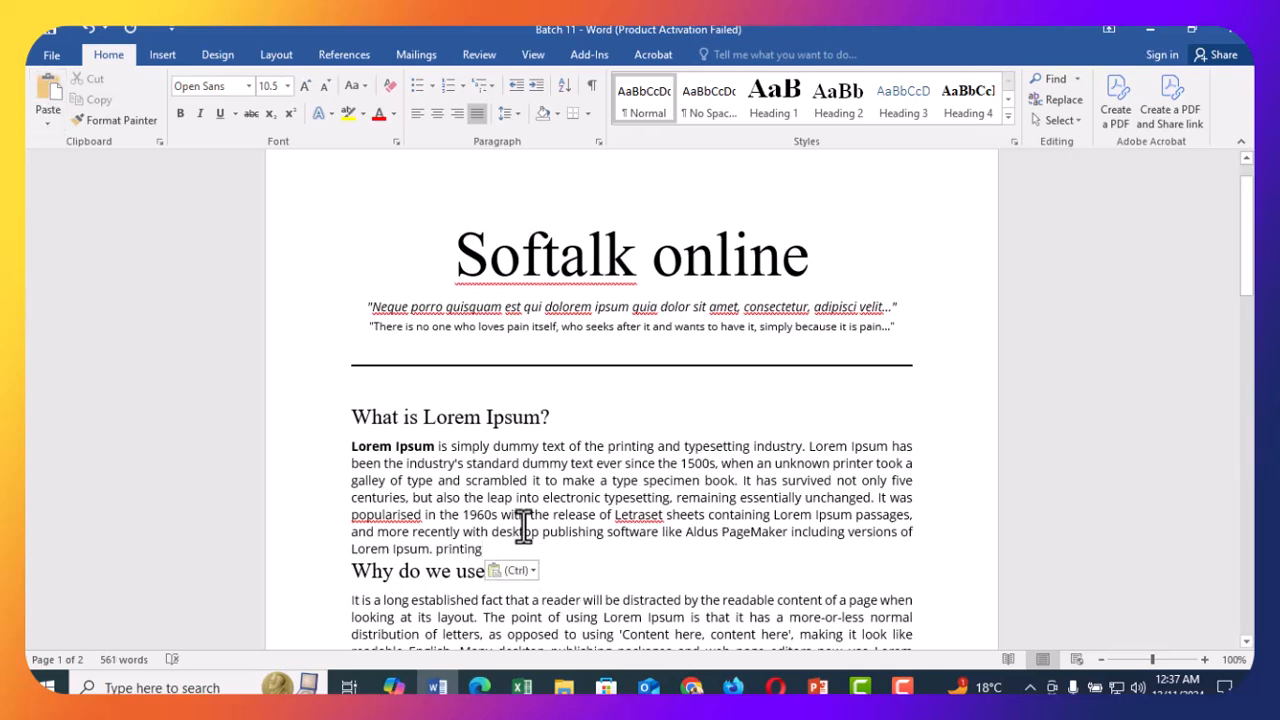
- Capitalize the pasted word to "Printing" and paste the copied "printing" three more times after it
double_click(440, 549)
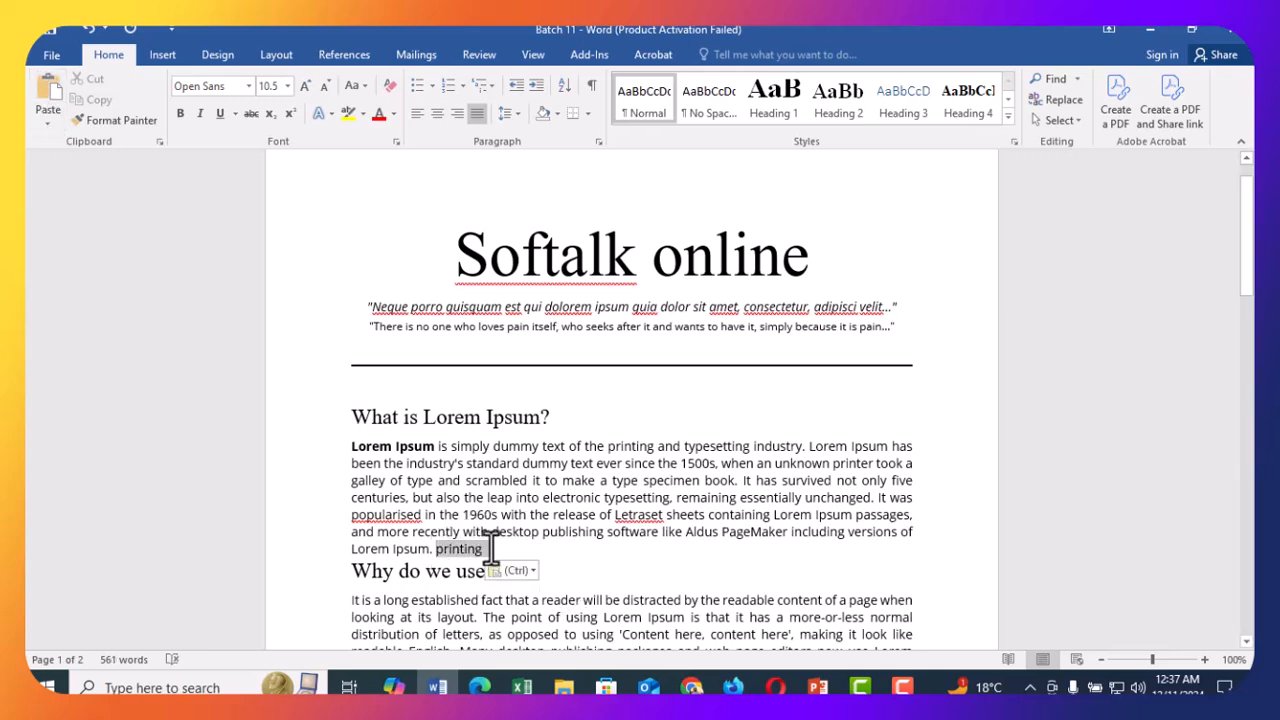
type("Printing")
left_click(45, 92)
left_click(45, 93)
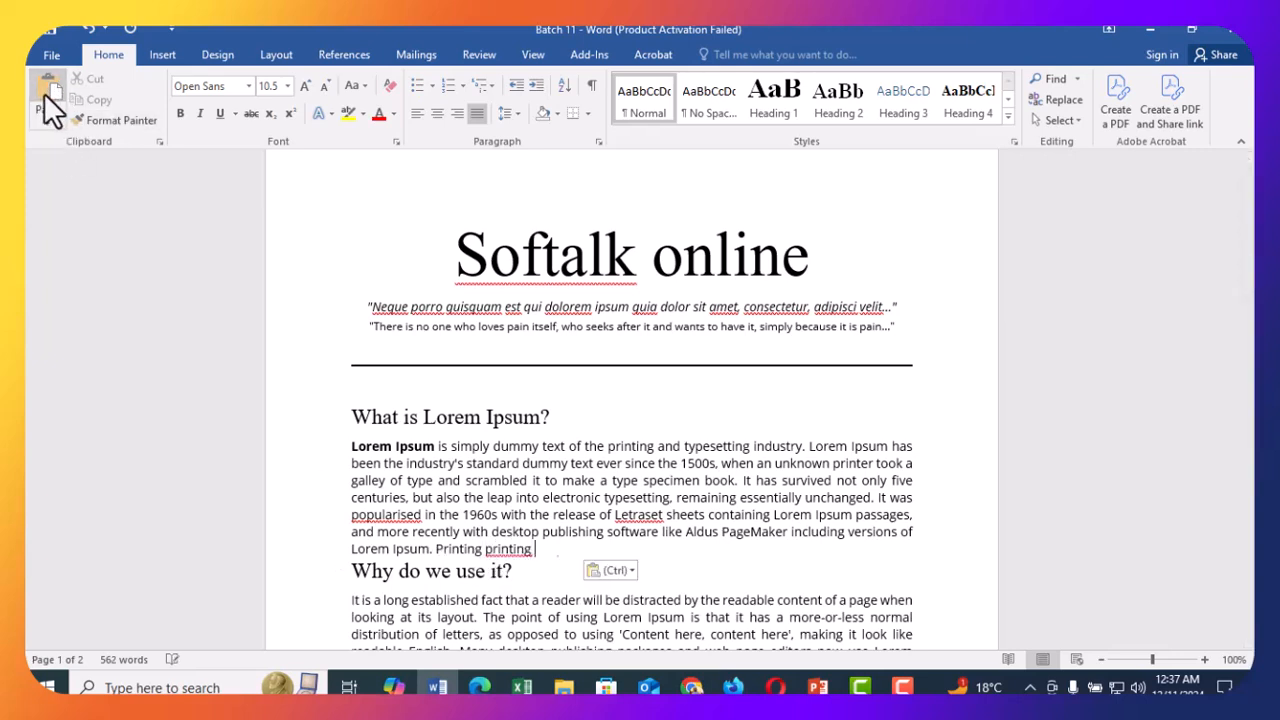
left_click(45, 93)
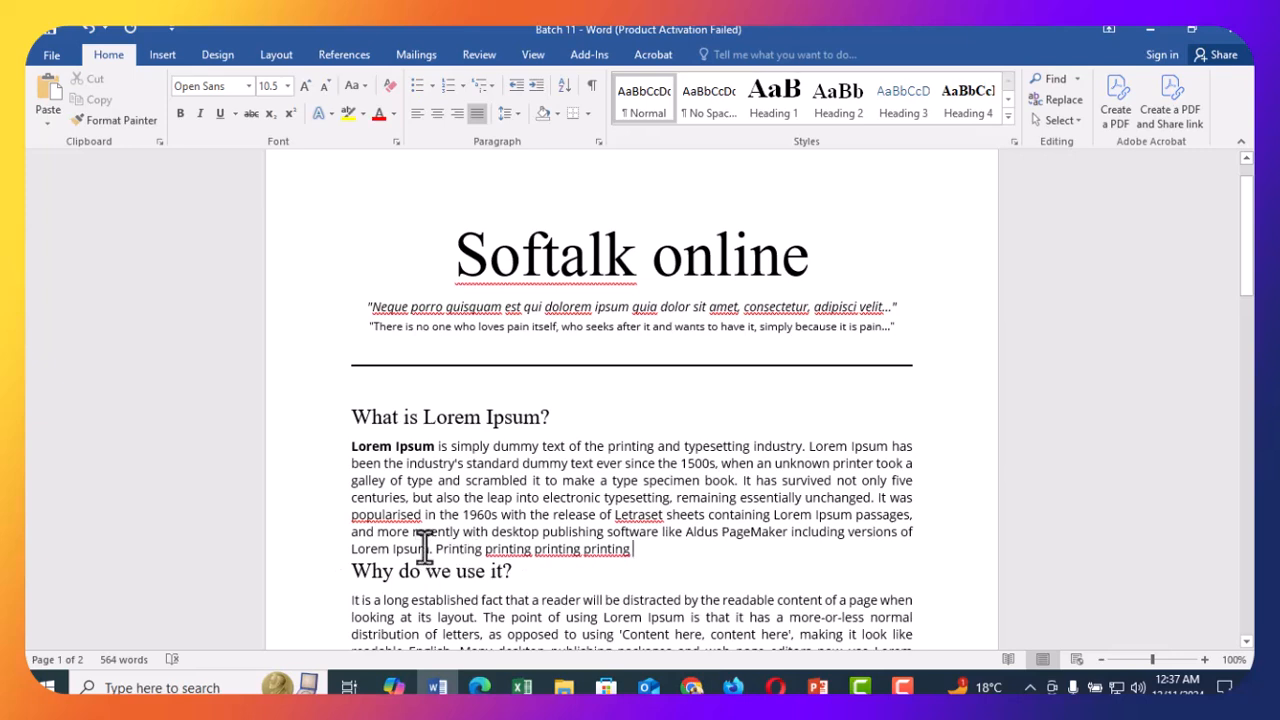
- Copy "printin" from the word "printing" in the opening line and paste it at the paragraph's end, keeping source formatting
left_click_drag(434, 549, 640, 539)
left_click(645, 556)
left_click_drag(606, 446, 645, 449)
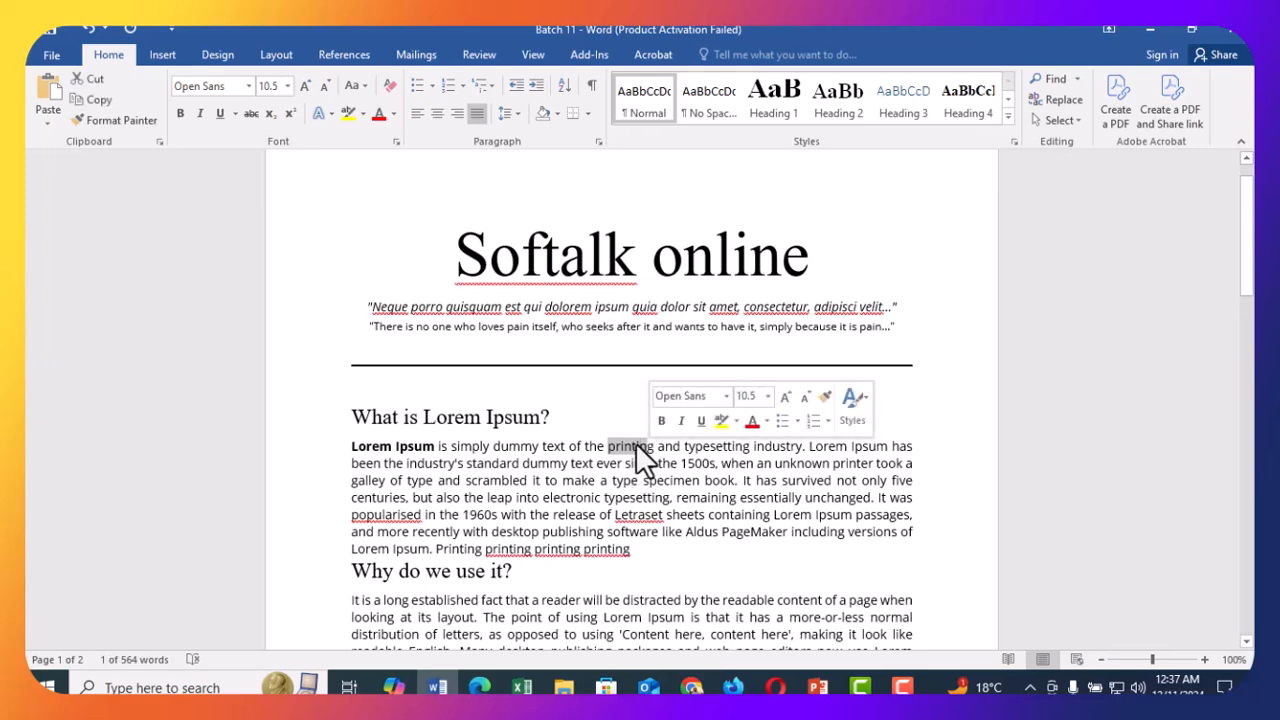
right_click(635, 443)
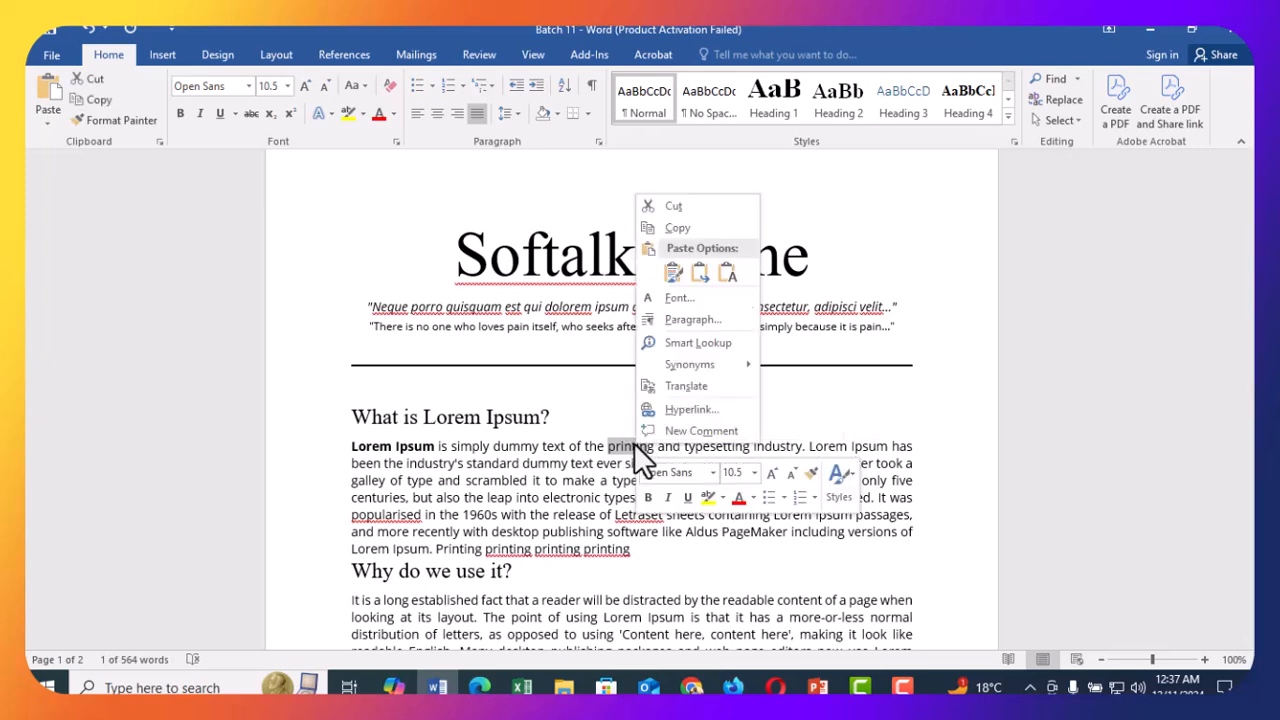
left_click(675, 229)
left_click(640, 549)
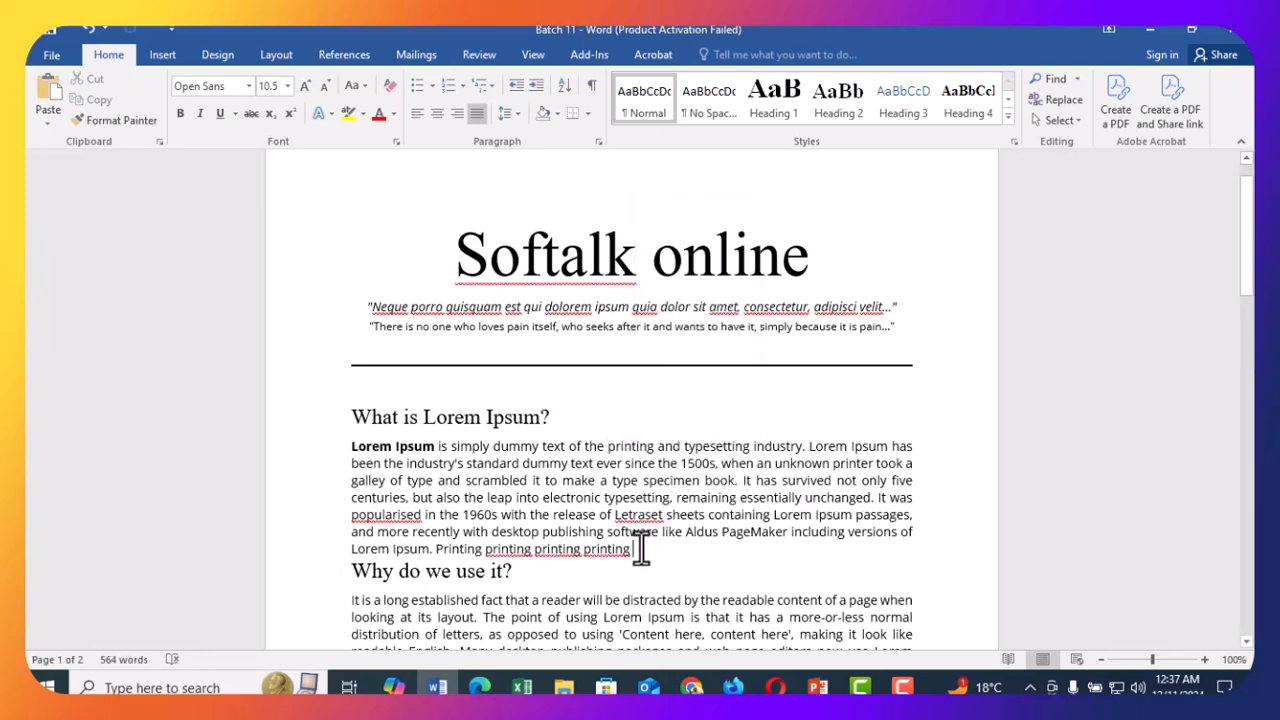
right_click(641, 549)
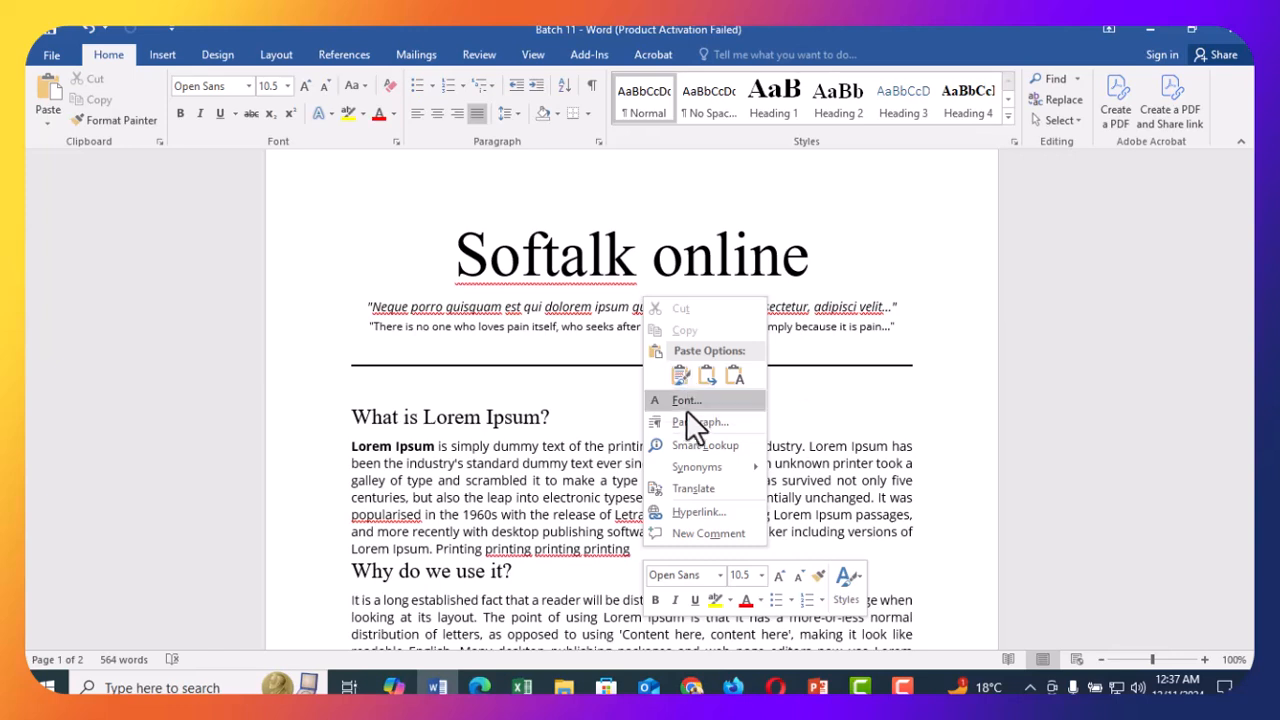
left_click(681, 375)
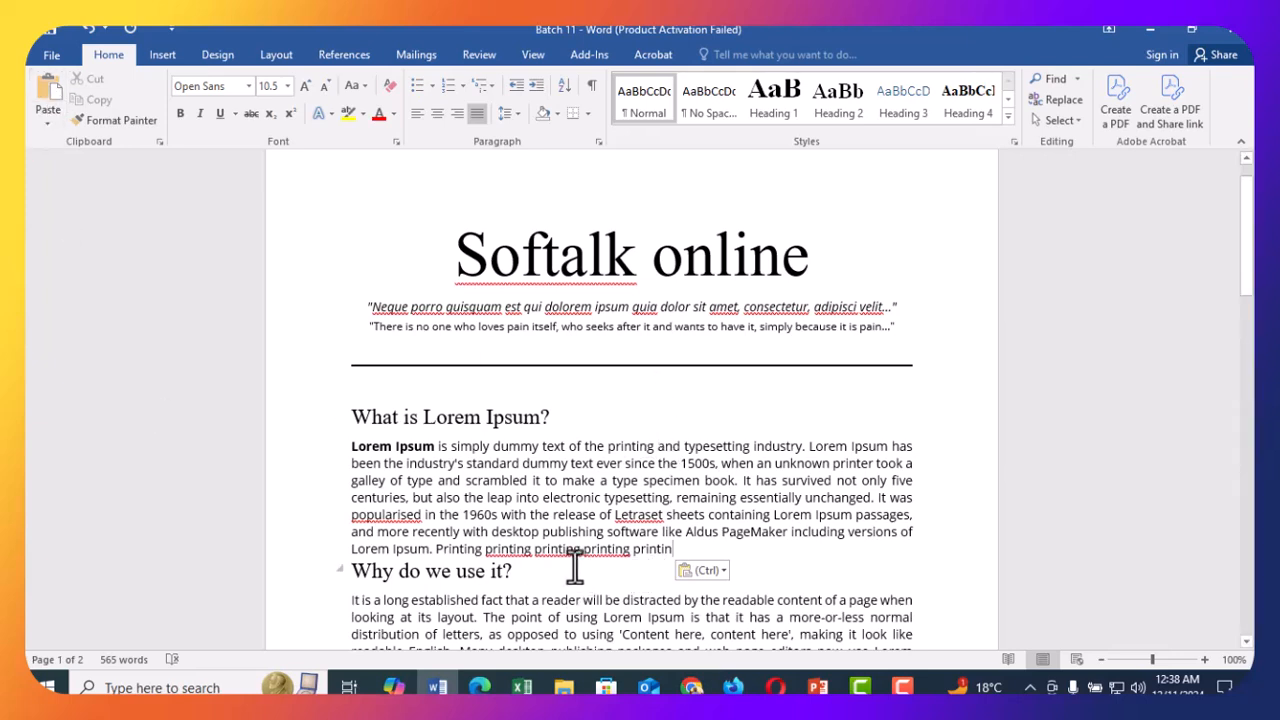
- Copy "printin" from the opening line again, paste it at the paragraph's end and add a comma after it
left_click_drag(607, 443, 648, 445)
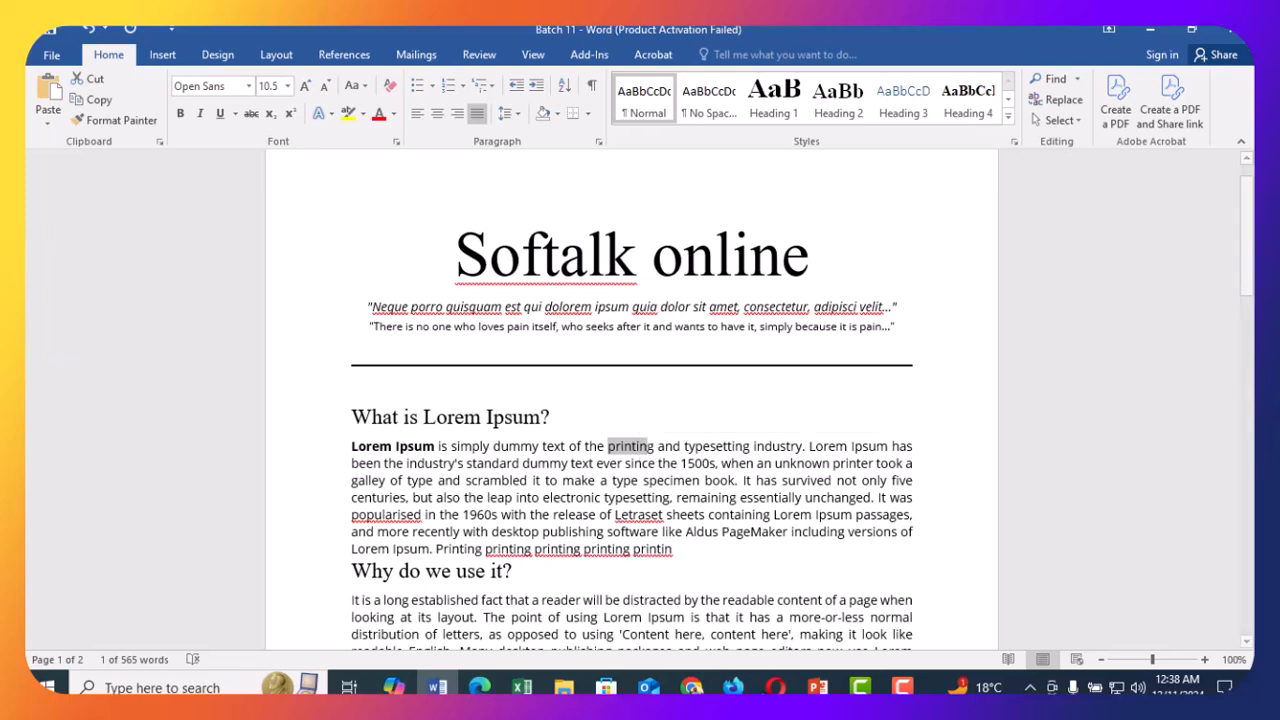
left_click(684, 532)
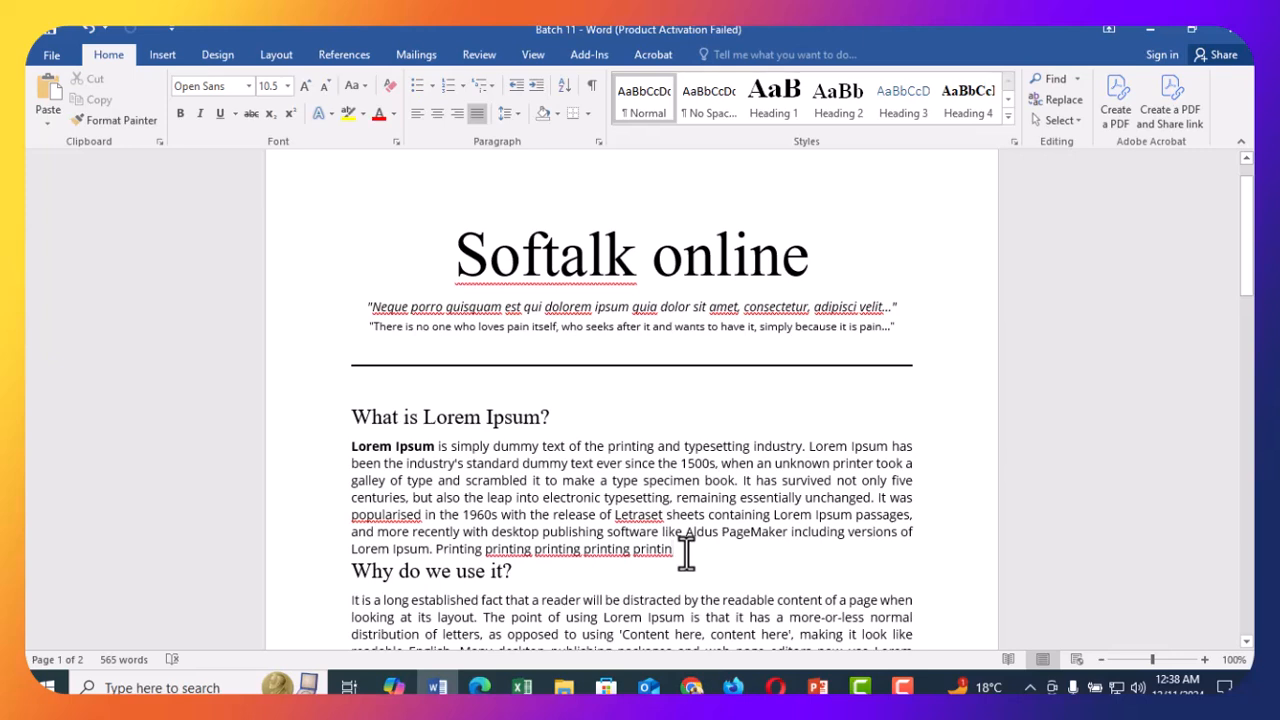
key("ctrl+v")
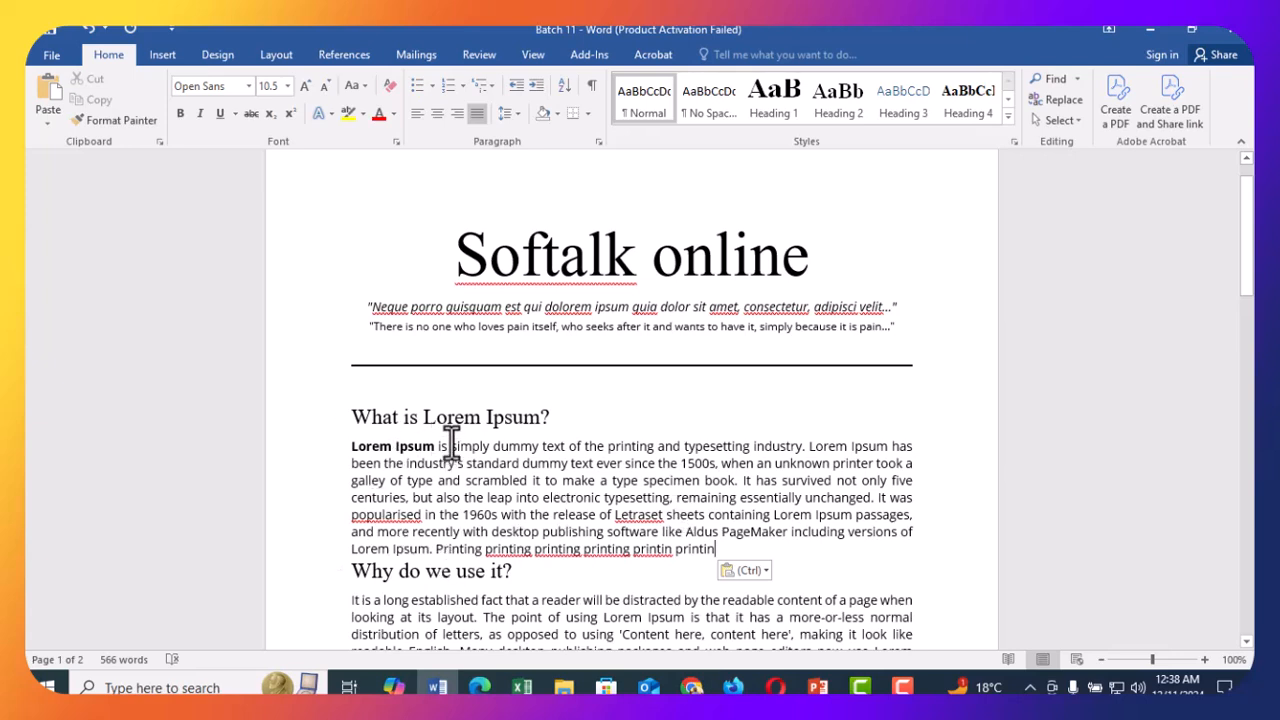
left_click_drag(448, 445, 490, 448)
left_click(490, 480)
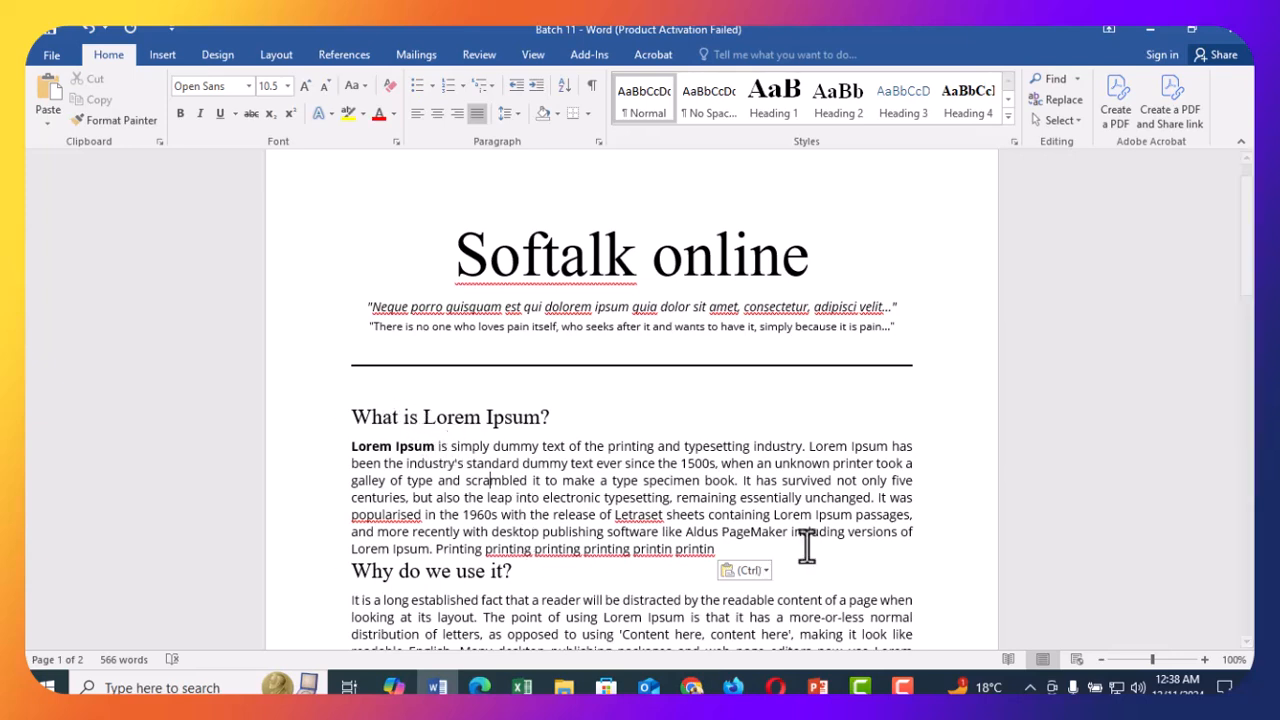
left_click(725, 548)
type(".")
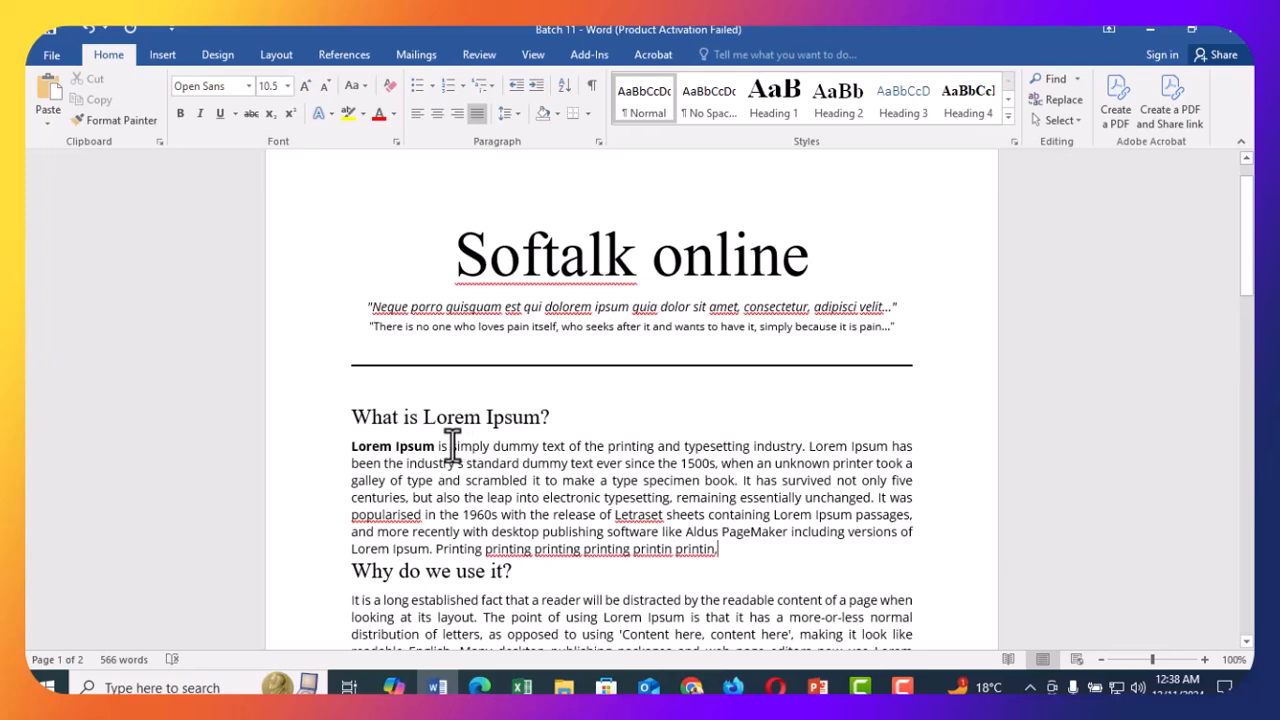
- Move the word "simply" from the first paragraph's opening line to its end by cutting and pasting with source formatting
left_click_drag(451, 446, 487, 447)
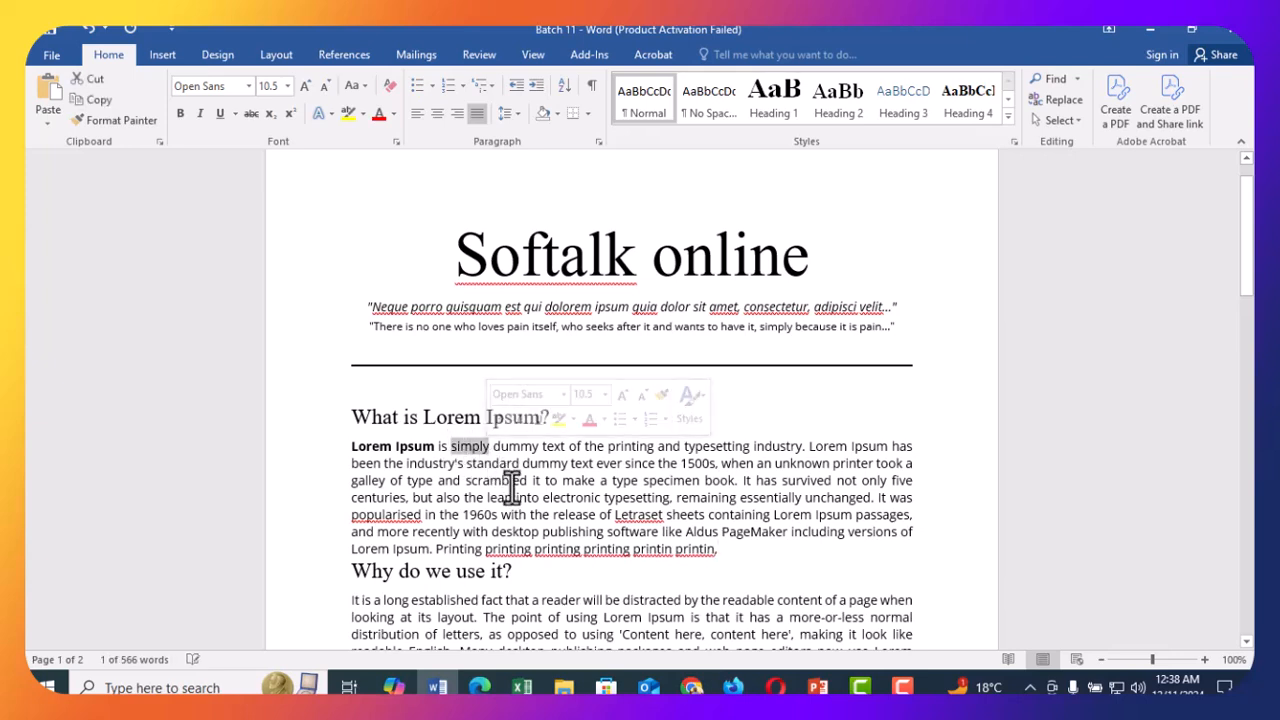
left_click(93, 80)
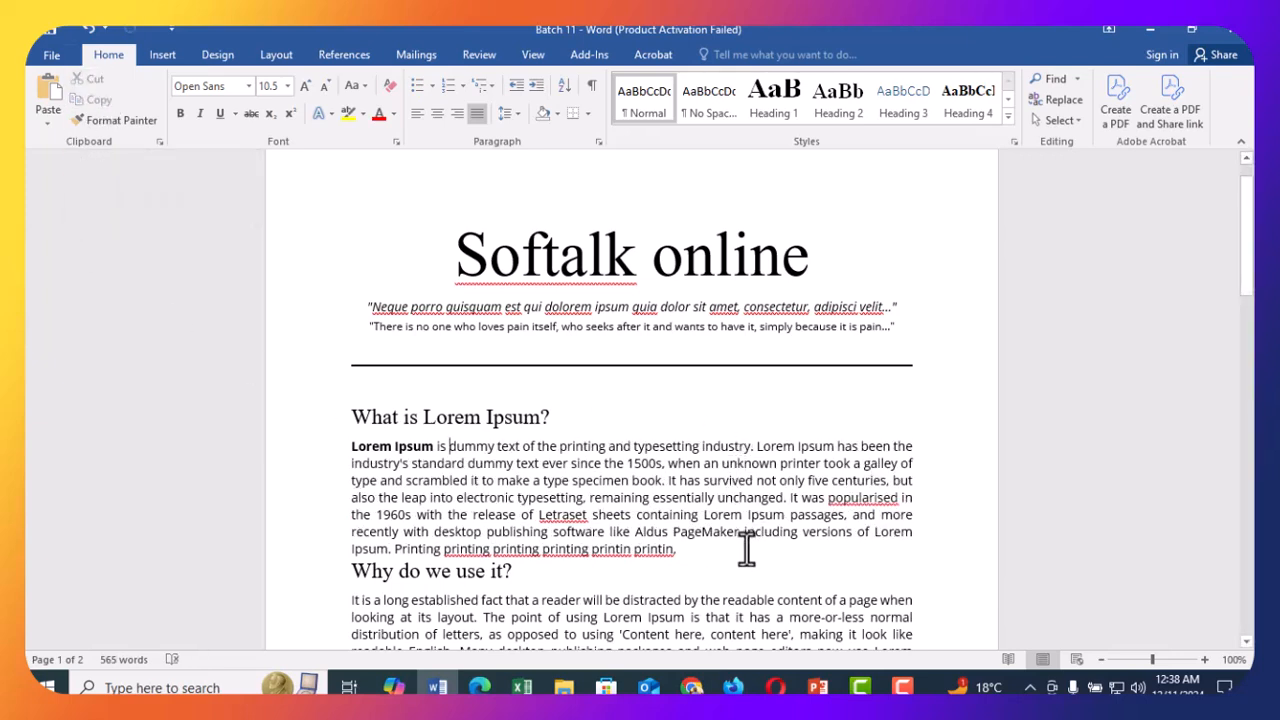
left_click(695, 549)
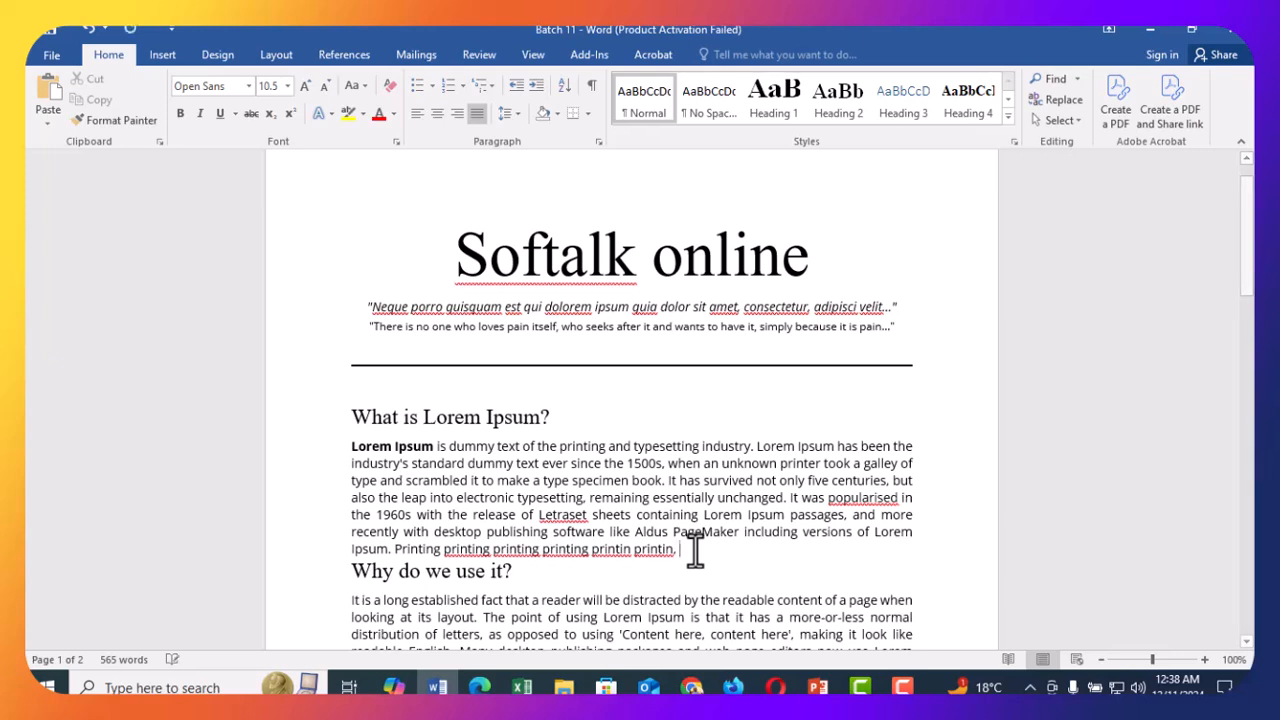
left_click(47, 122)
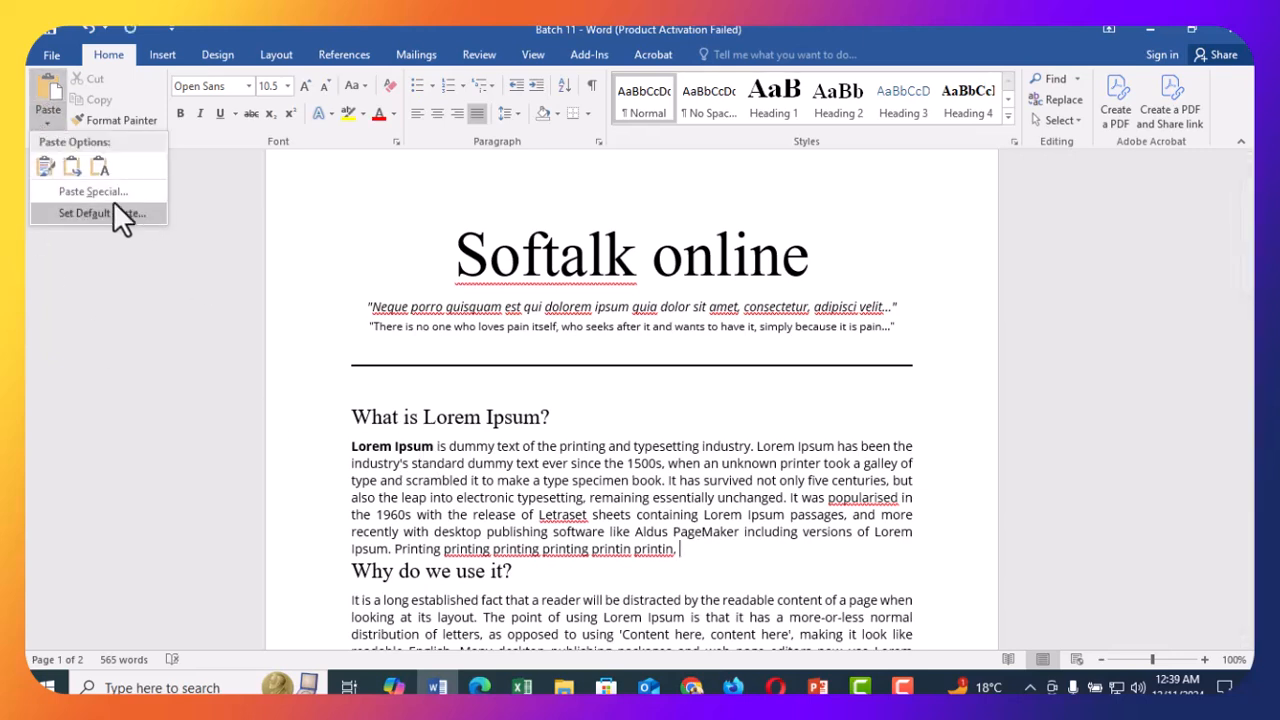
left_click(44, 158)
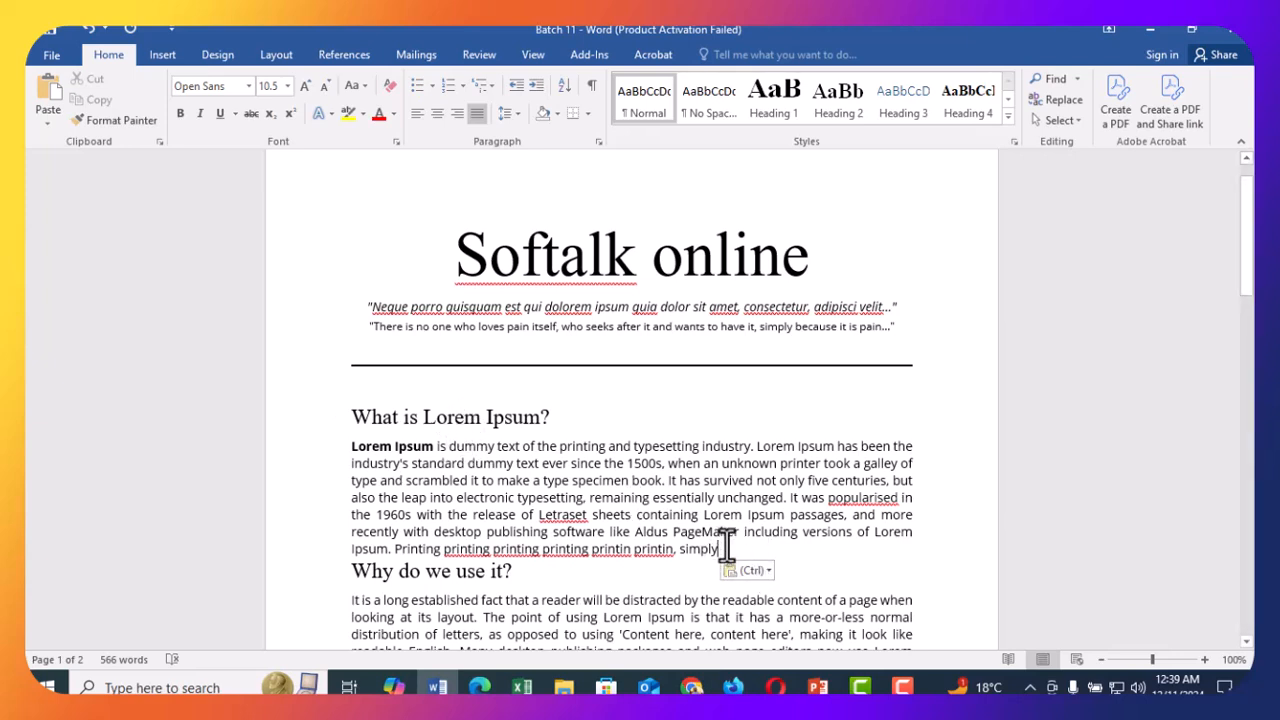
double_click(462, 448)
right_click(471, 447)
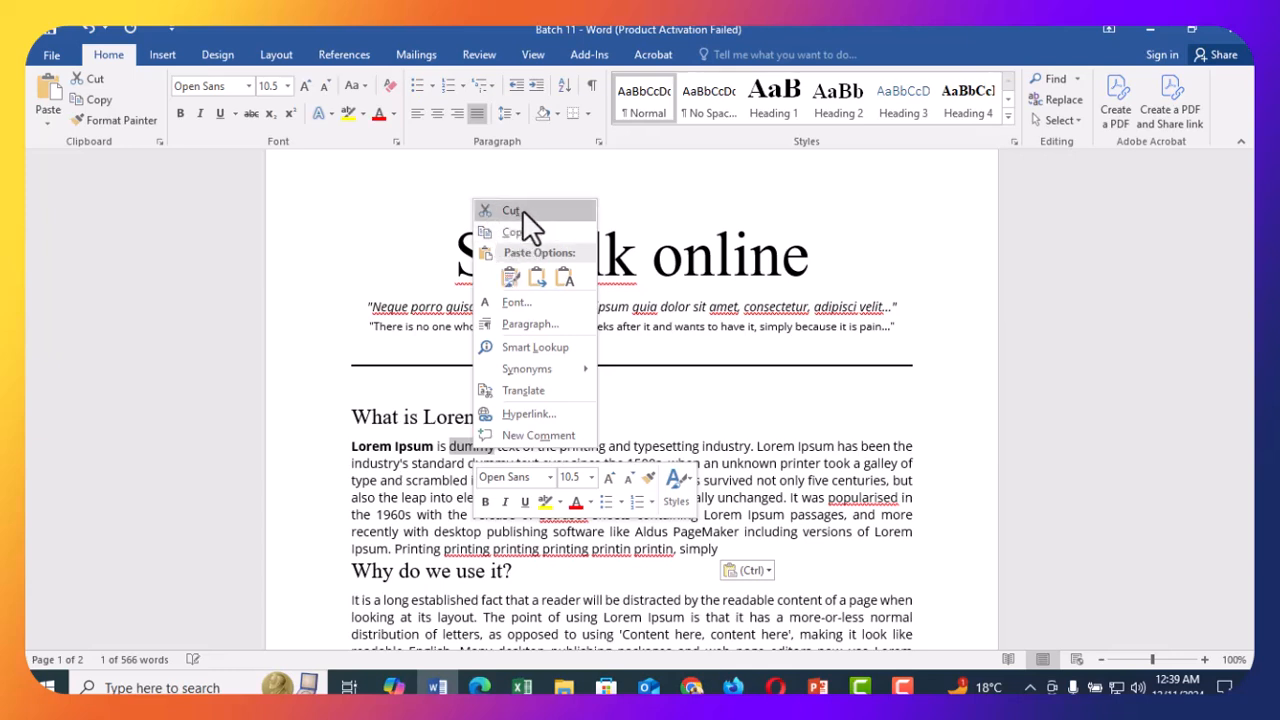
left_click(649, 578)
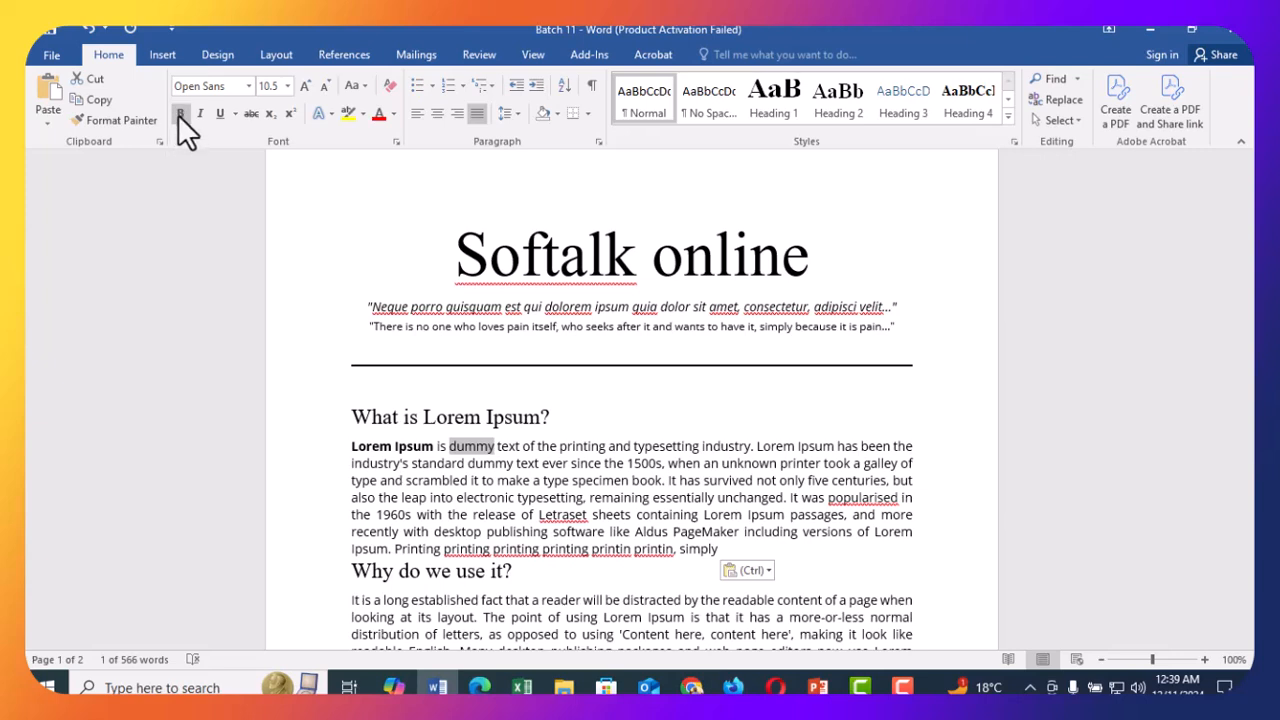
left_click(612, 516)
- Apply bold to "of the printing and typesetting industry" in the first paragraph, and remove the bold again
left_click_drag(524, 447, 750, 445)
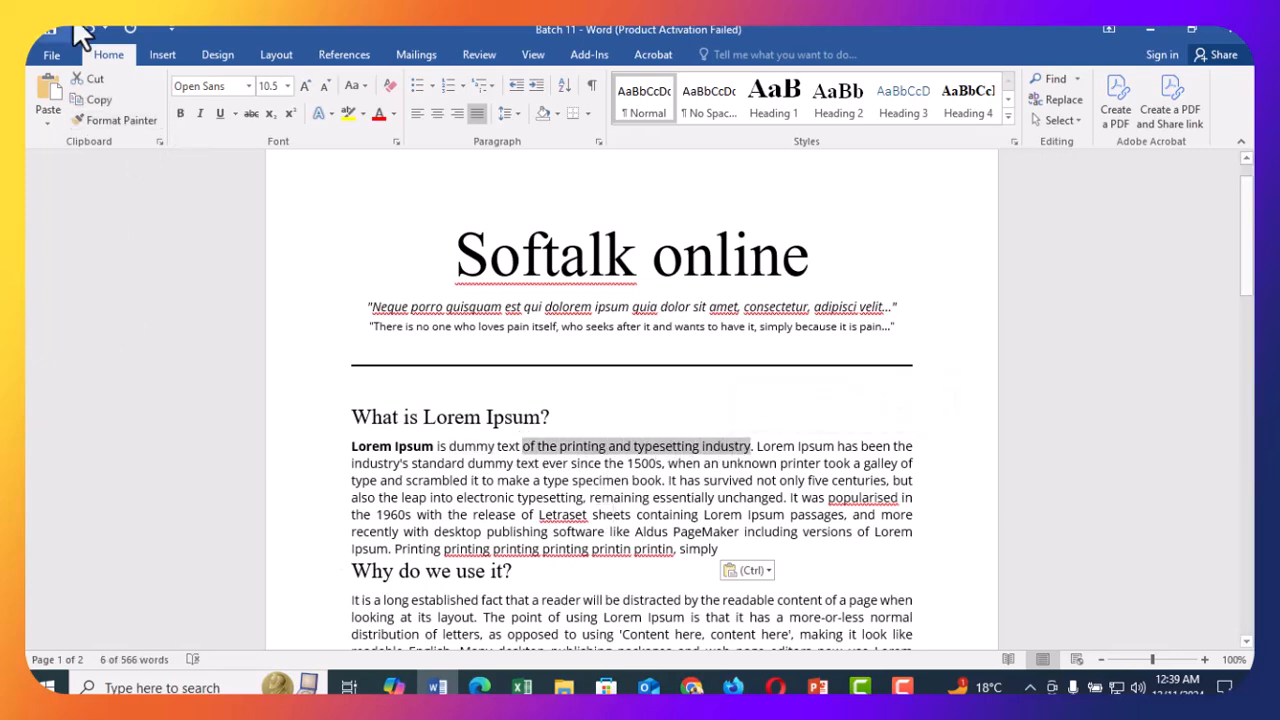
left_click(179, 113)
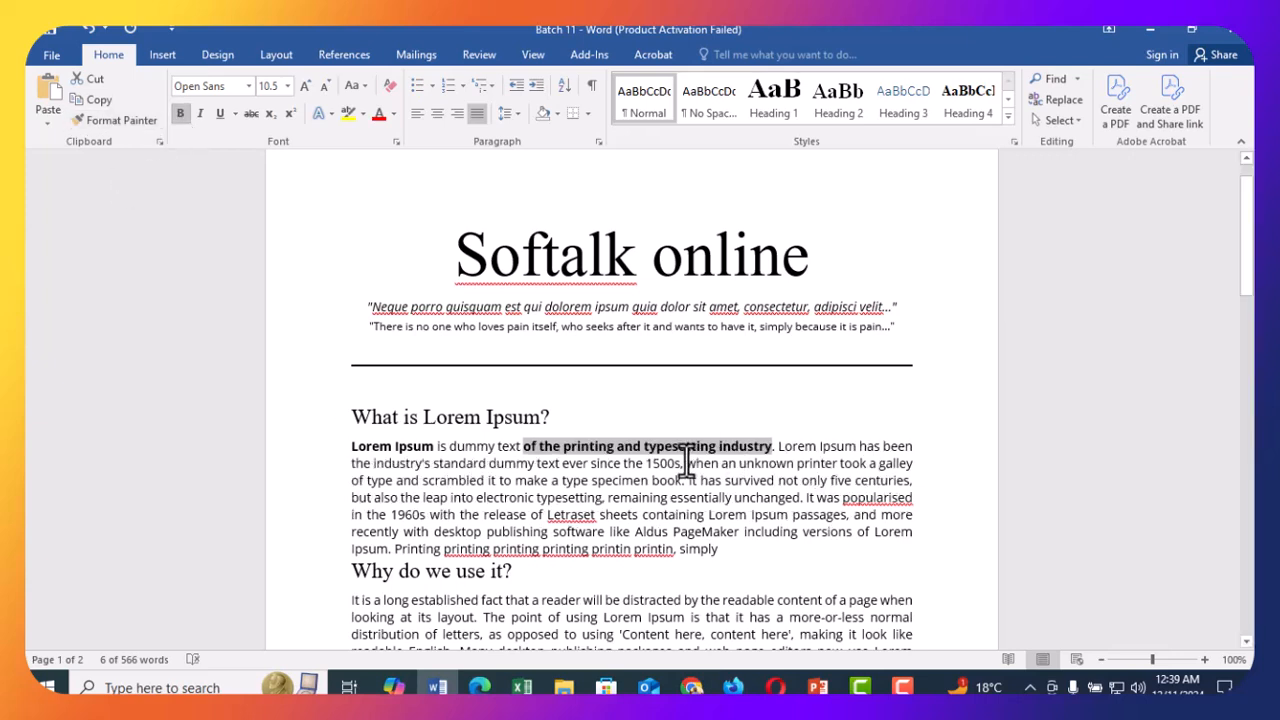
left_click(181, 114)
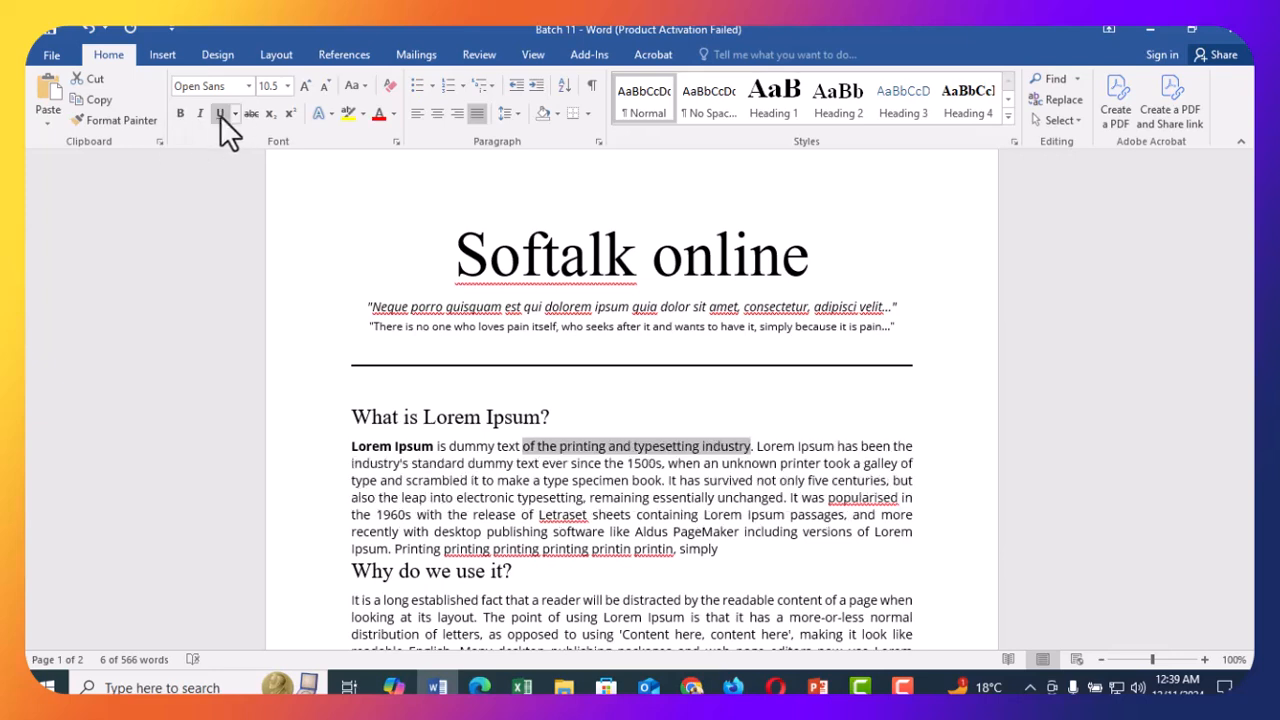
left_click(586, 472)
- Italicize the "Softalk online" title, and remove the italics again
left_click_drag(457, 251, 766, 263)
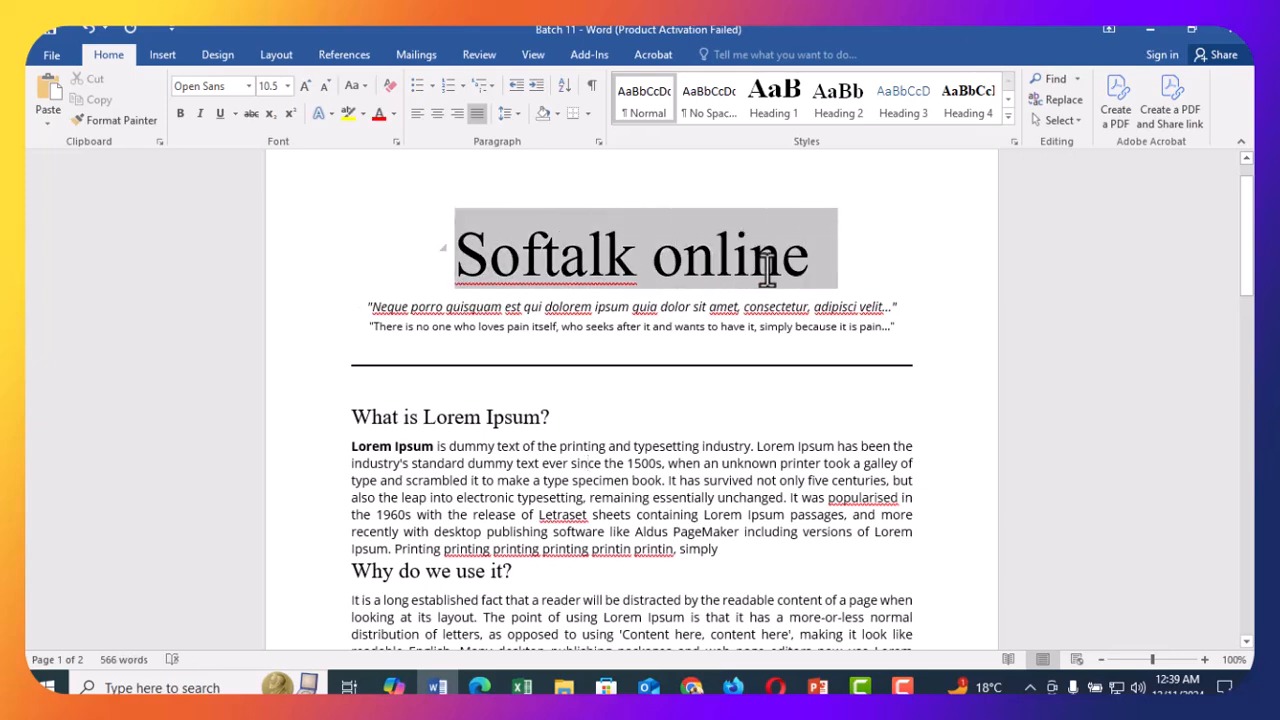
left_click(199, 113)
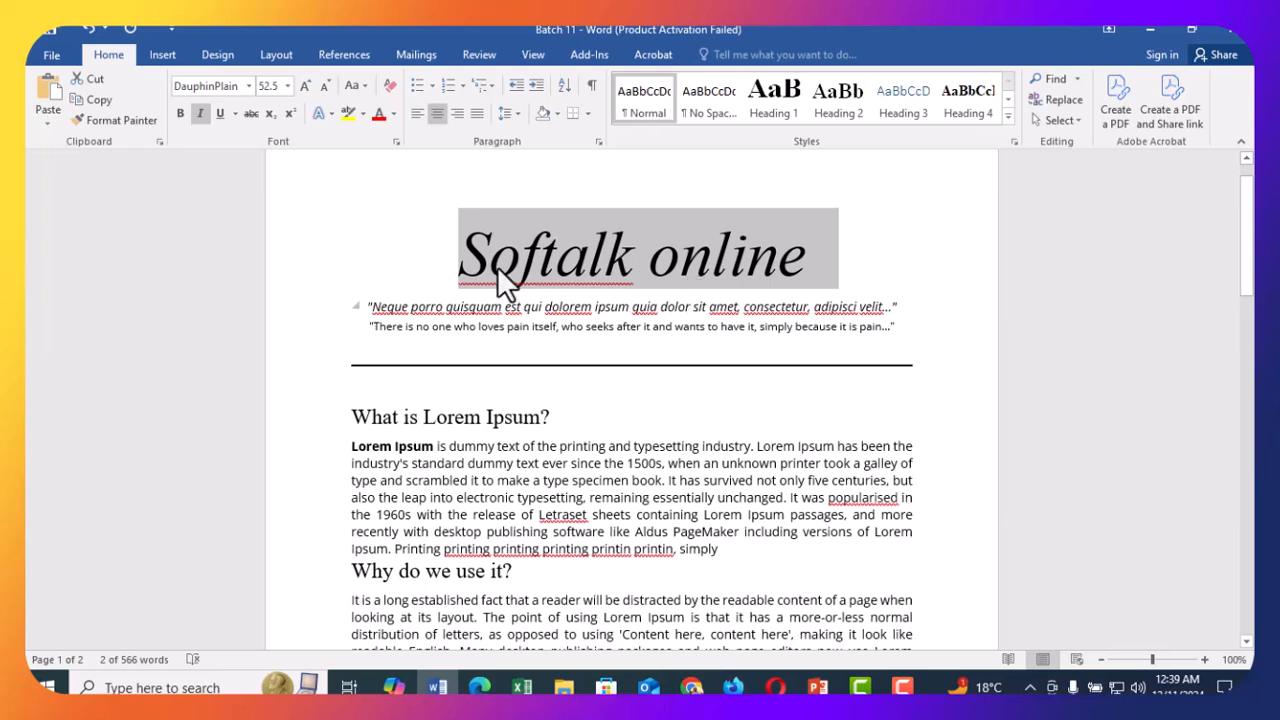
left_click(199, 113)
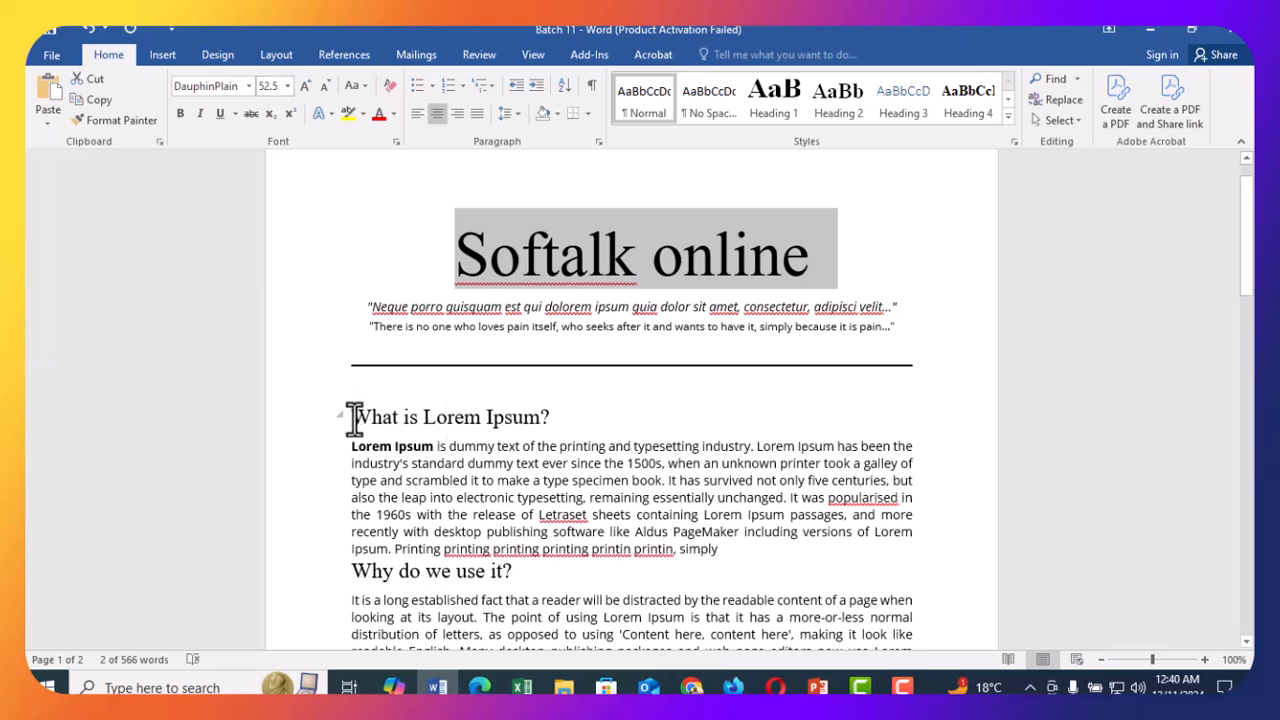
- Select the entire document and change its font to Times New Roman
left_click_drag(352, 414, 555, 420)
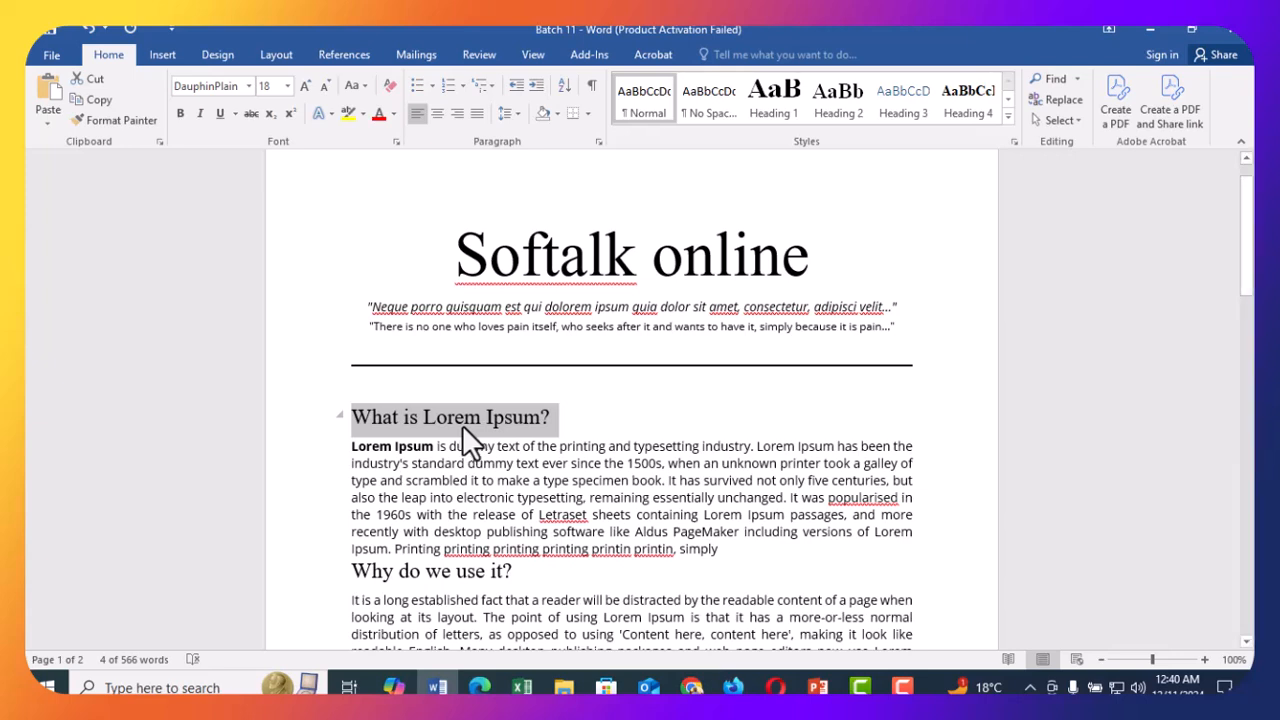
left_click(540, 447)
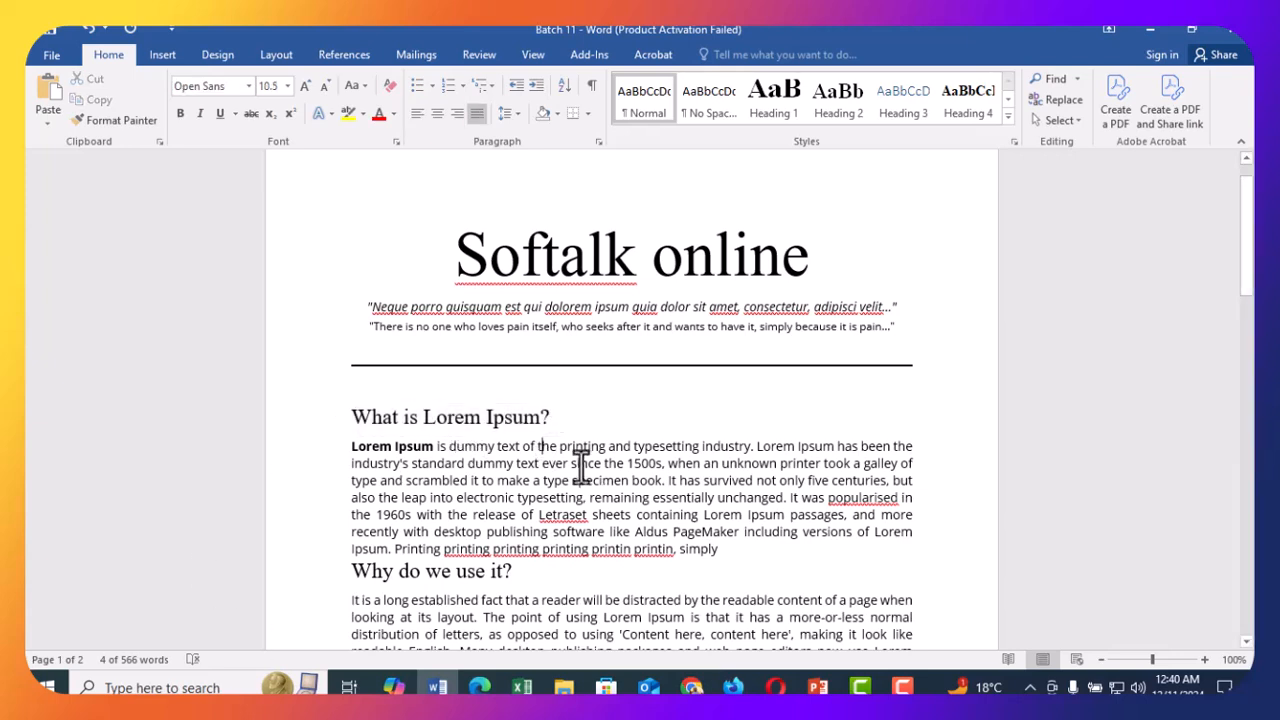
key("ctrl+a")
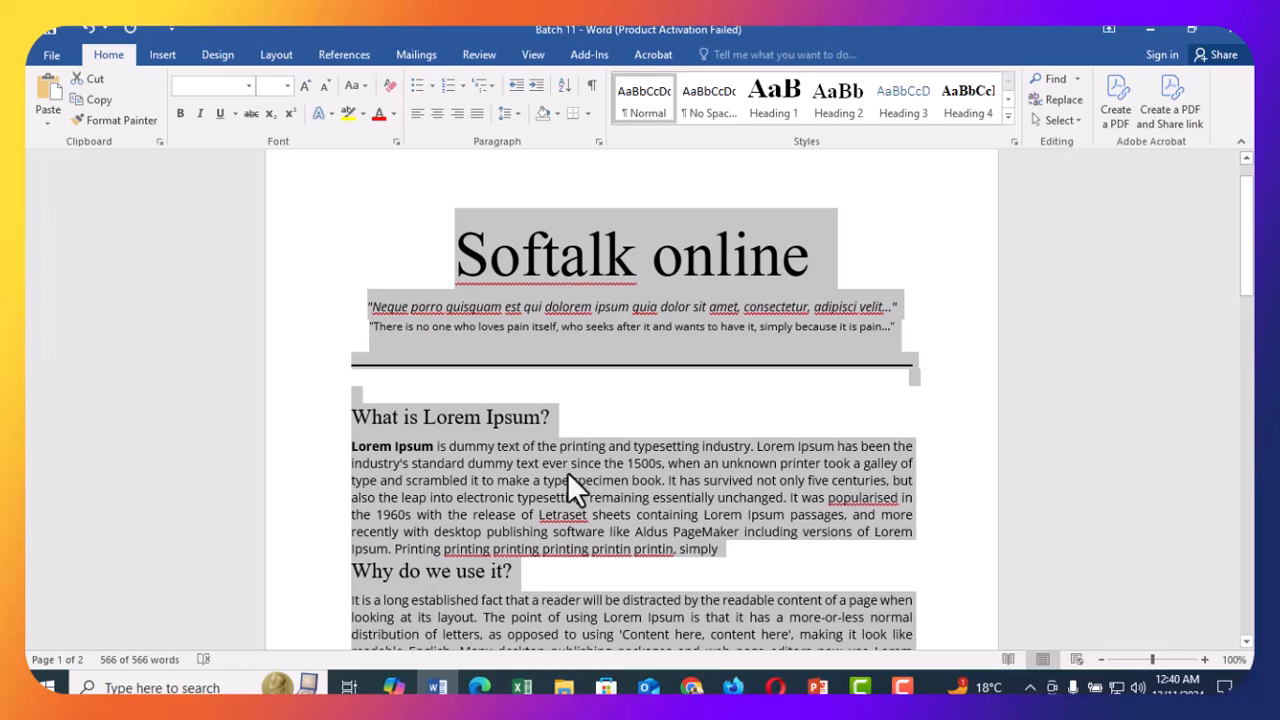
left_click(248, 84)
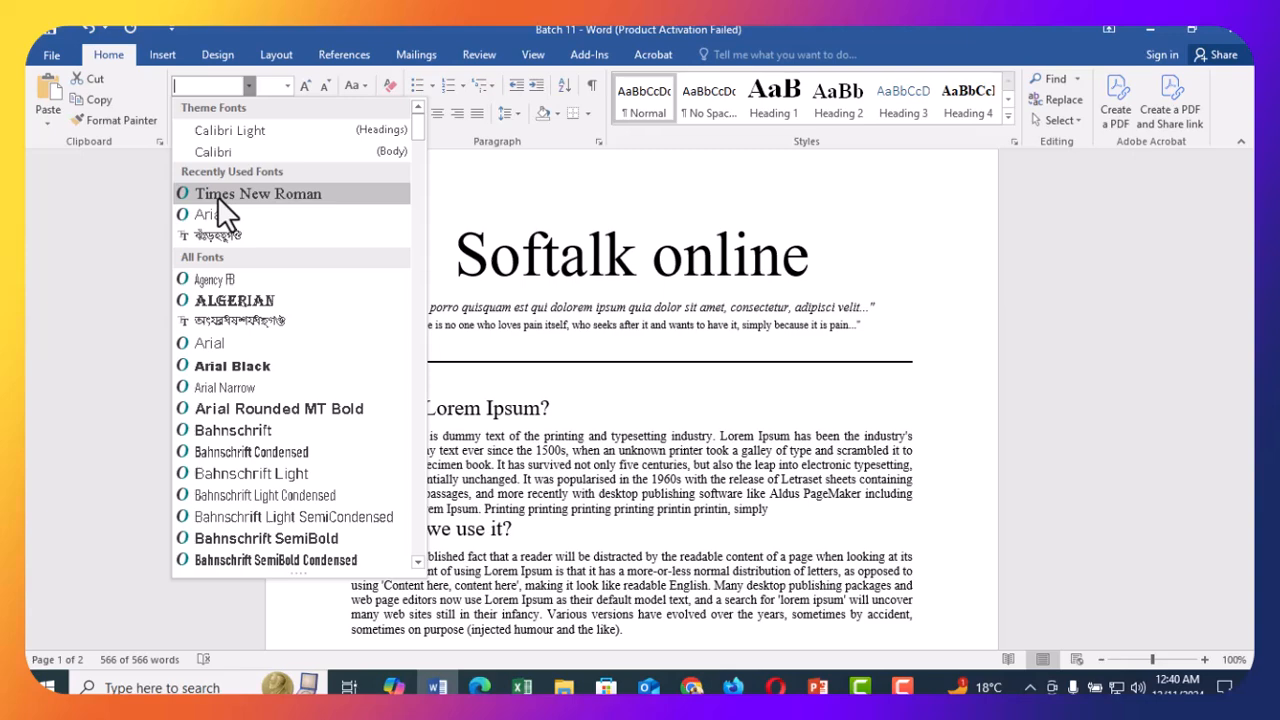
left_click(218, 195)
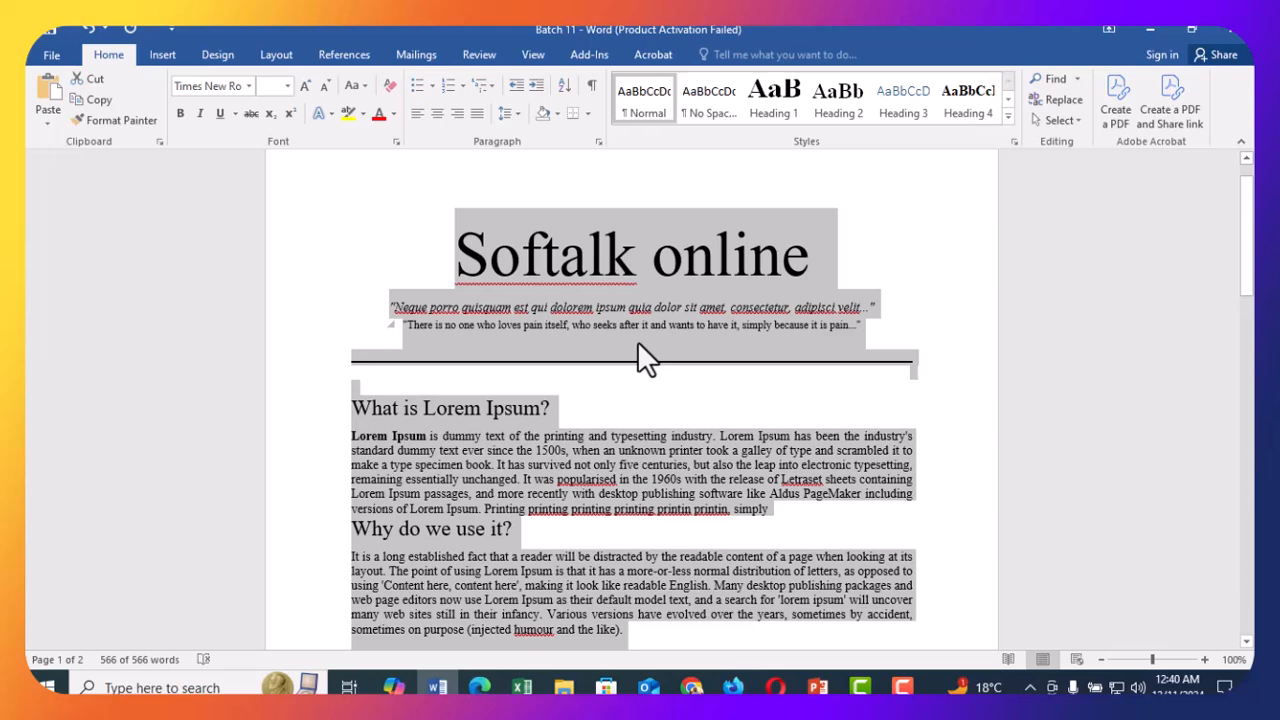
- Set the font size of the entire document to 12, and undo the size change
left_click(287, 86)
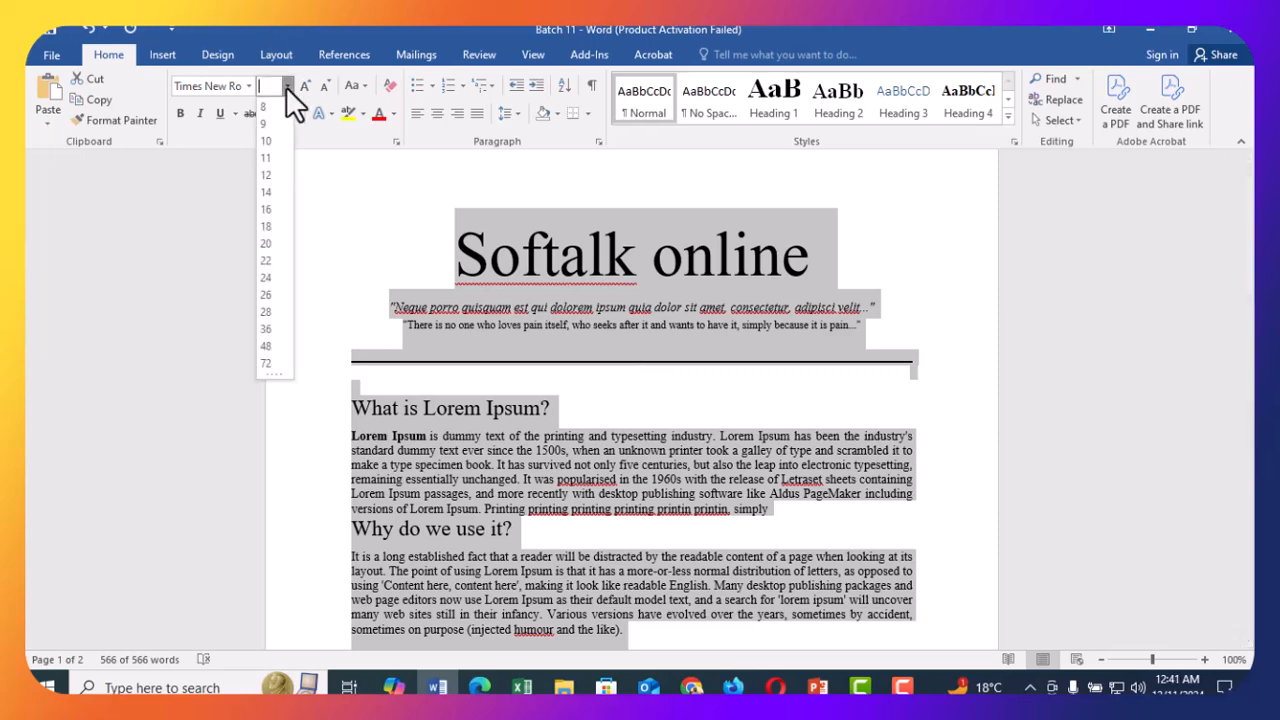
left_click(271, 171)
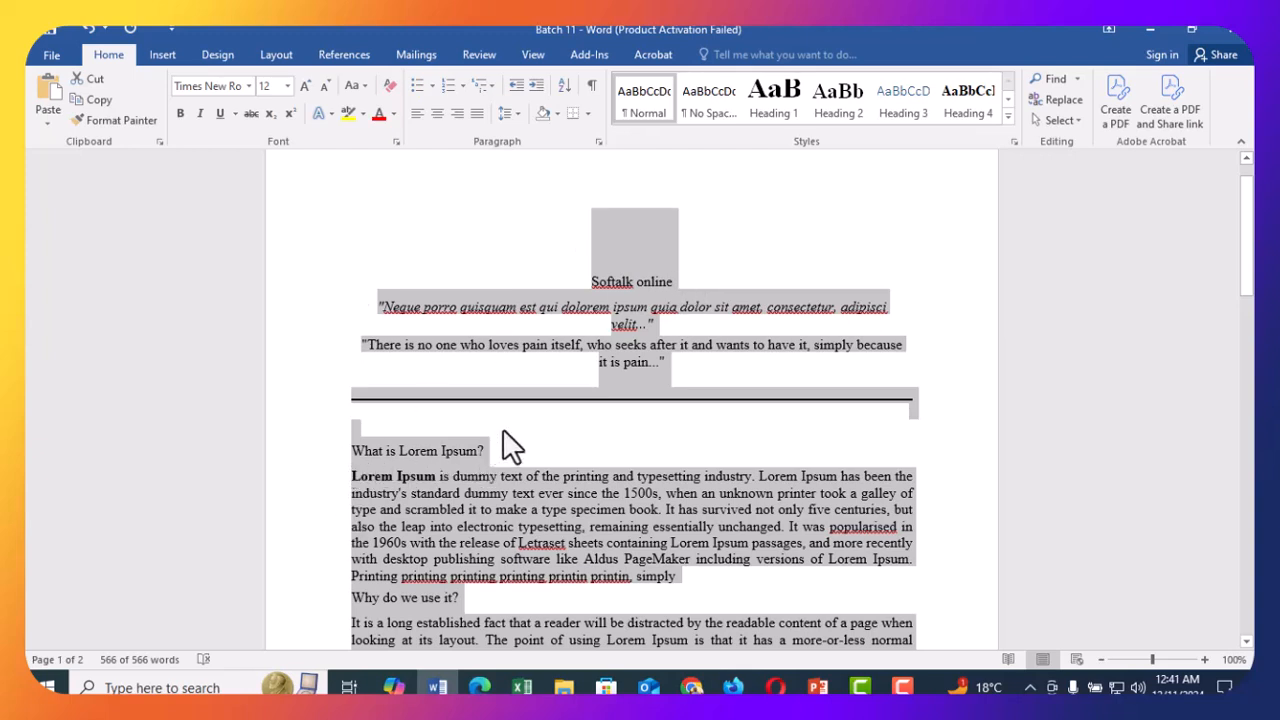
key("ctrl+z")
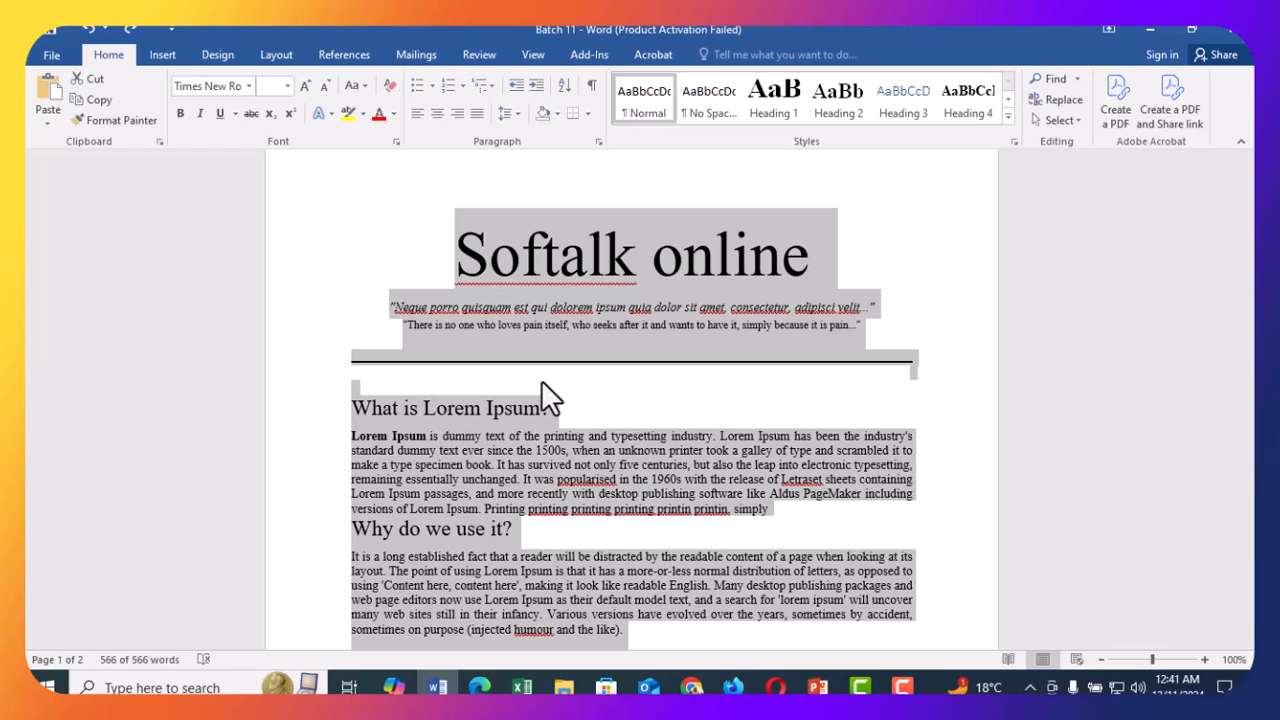
- Grow the opening sentence under "What is Lorem Ipsum?" to size 16, and shrink it back down to size 11
scroll(510, 415, "down", 2)
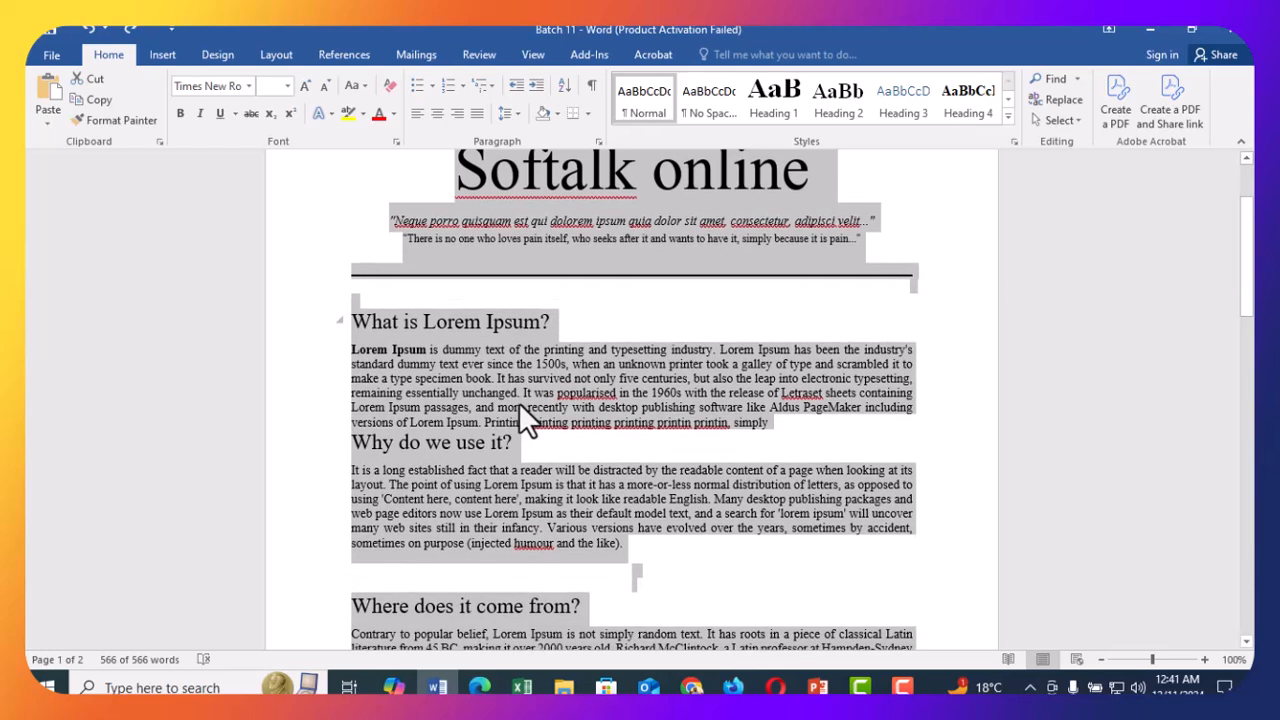
left_click(518, 405)
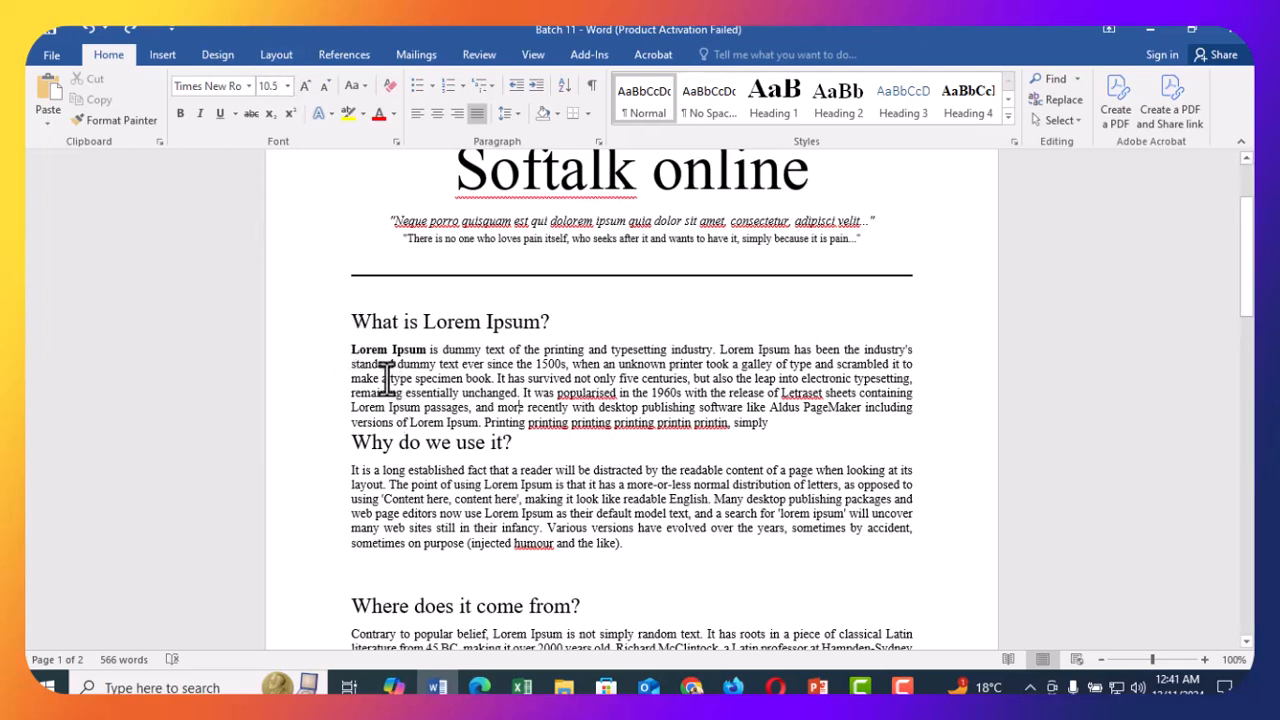
left_click_drag(434, 360, 664, 357)
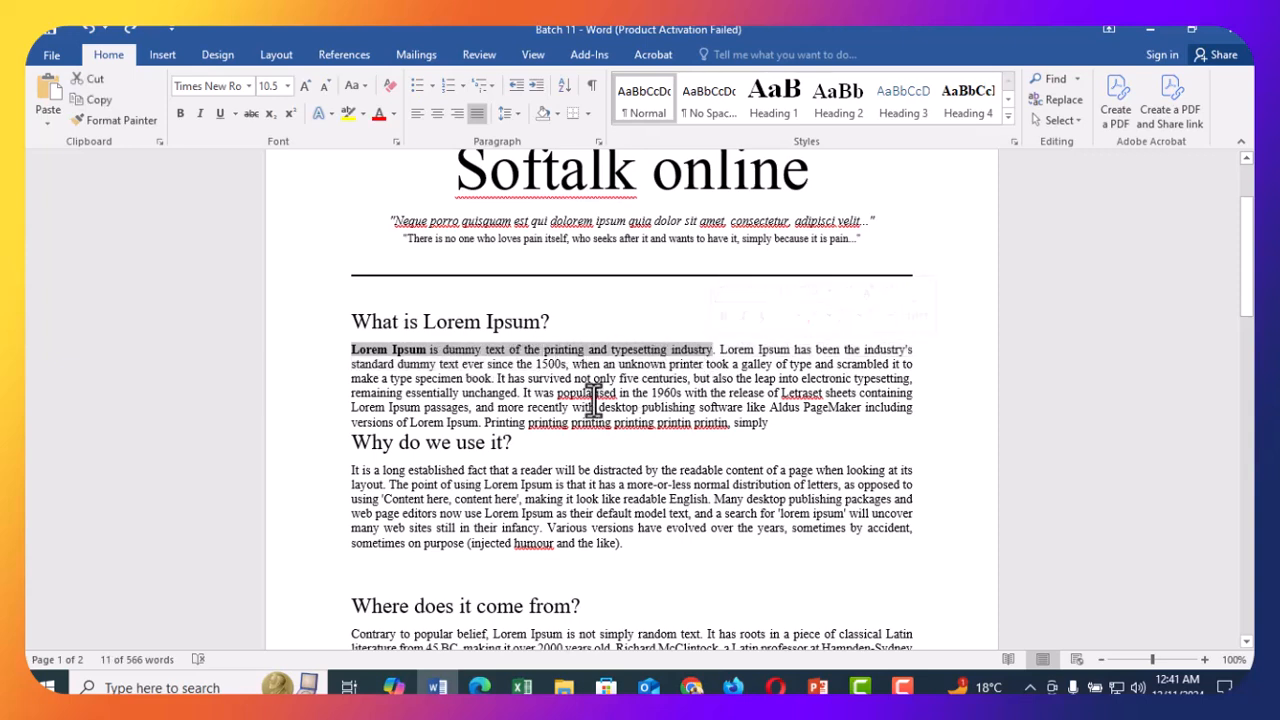
left_click(304, 85)
left_click(304, 85)
left_click(304, 85)
left_click(304, 85)
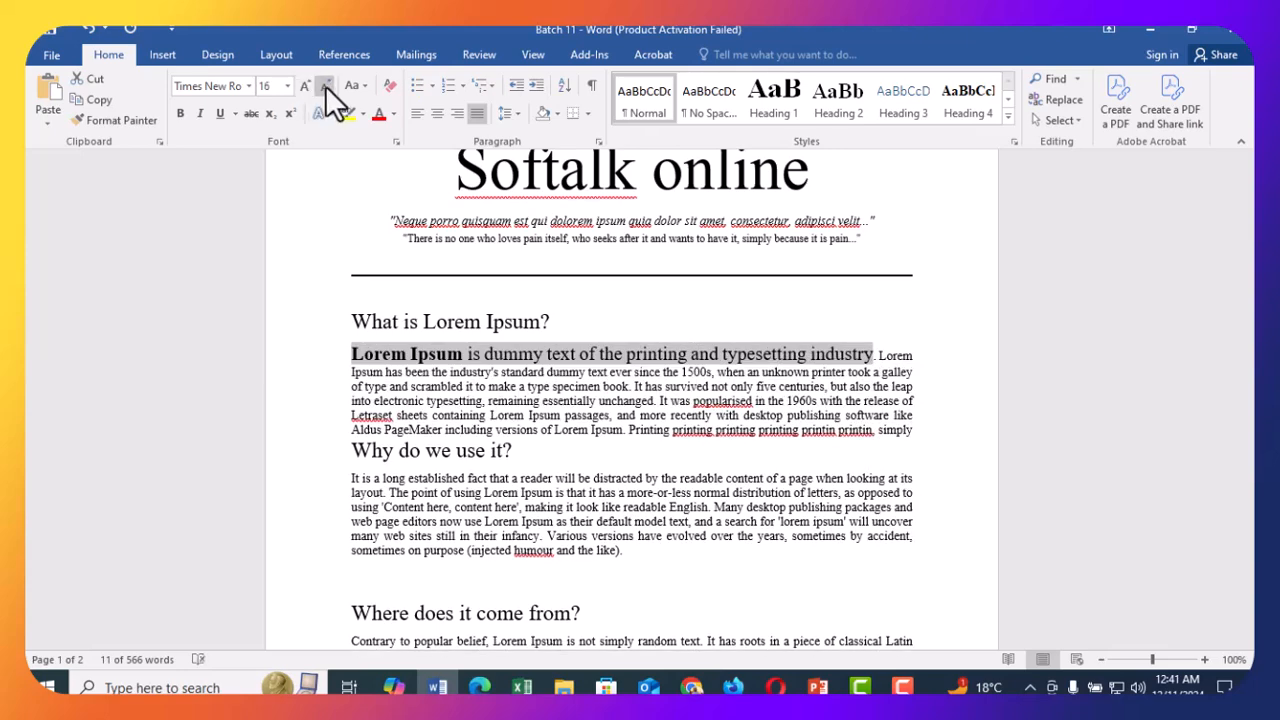
left_click(324, 85)
left_click(324, 85)
left_click(324, 85)
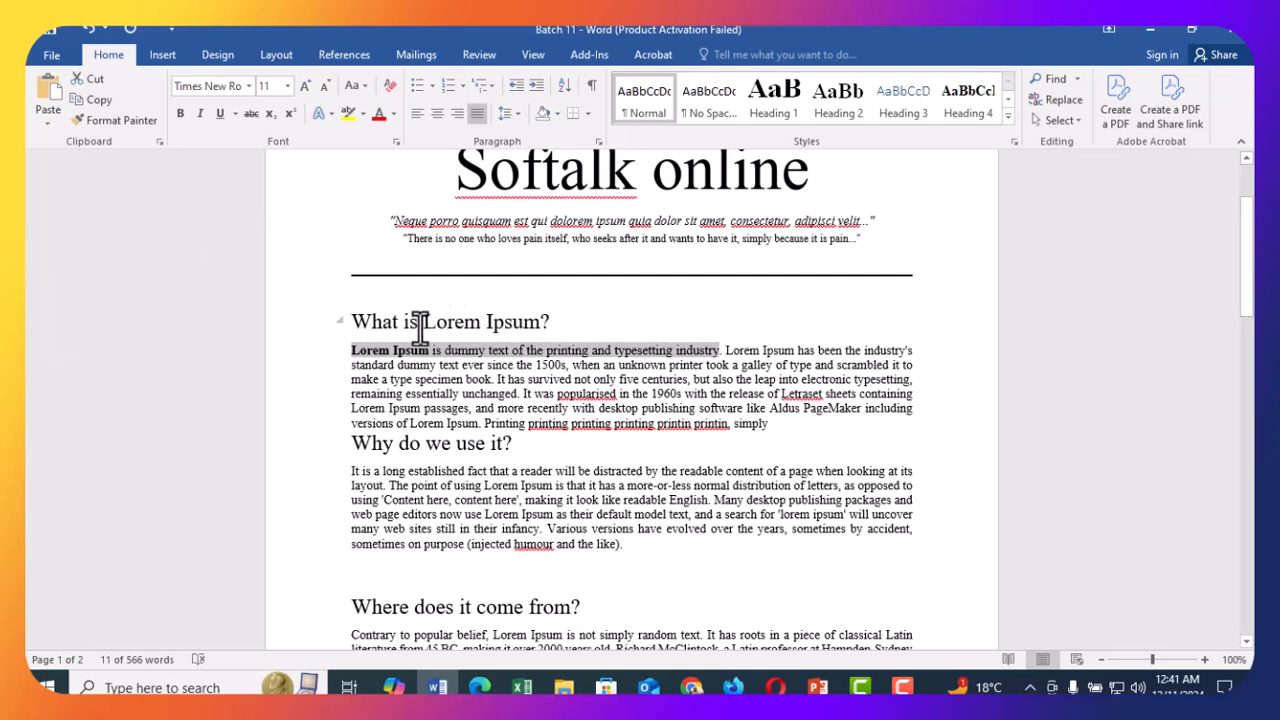
- Search the document for "Lorem Ipsum", taken from the first section heading, and look through the highlighted matches
left_click_drag(423, 323, 513, 318)
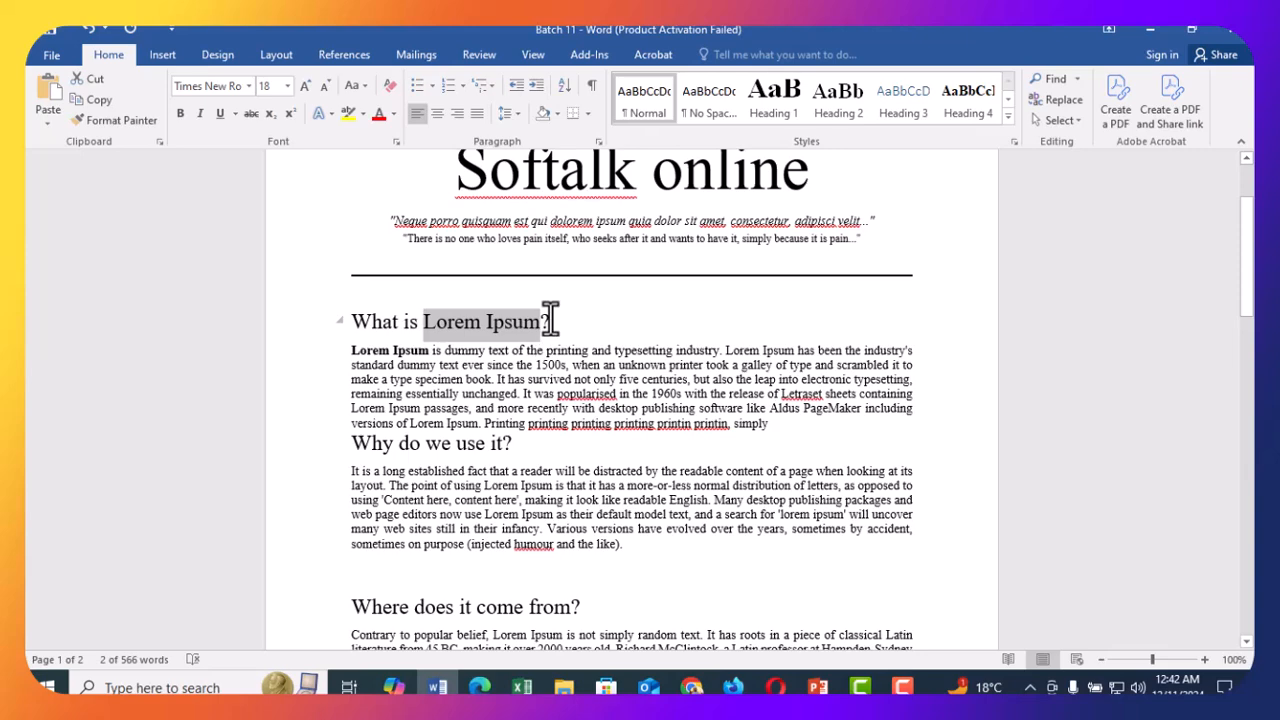
key("ctrl+f")
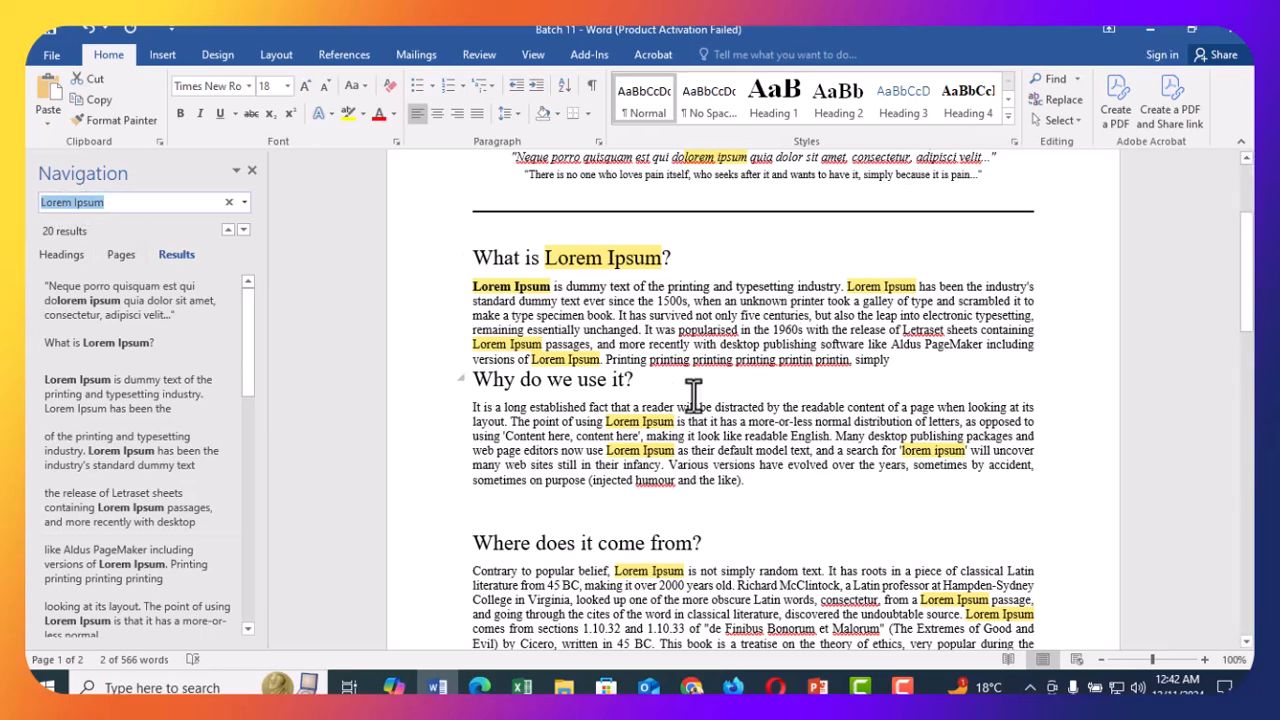
scroll(668, 400, "down", 5)
scroll(665, 435, "down", 8)
scroll(666, 434, "up", 1)
scroll(665, 437, "up", 12)
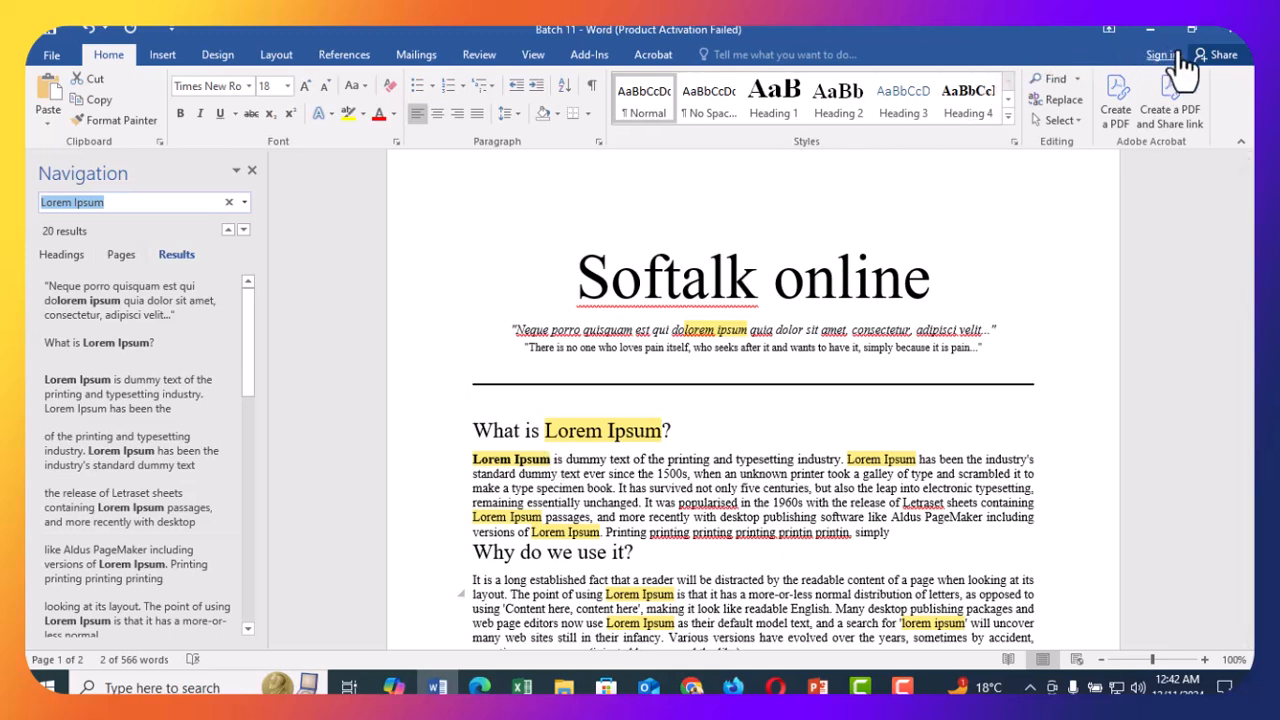
- Replace every occurrence of "Lorem Ipsum" in the document with "Softalk online" and close Find and Replace
left_click(1062, 99)
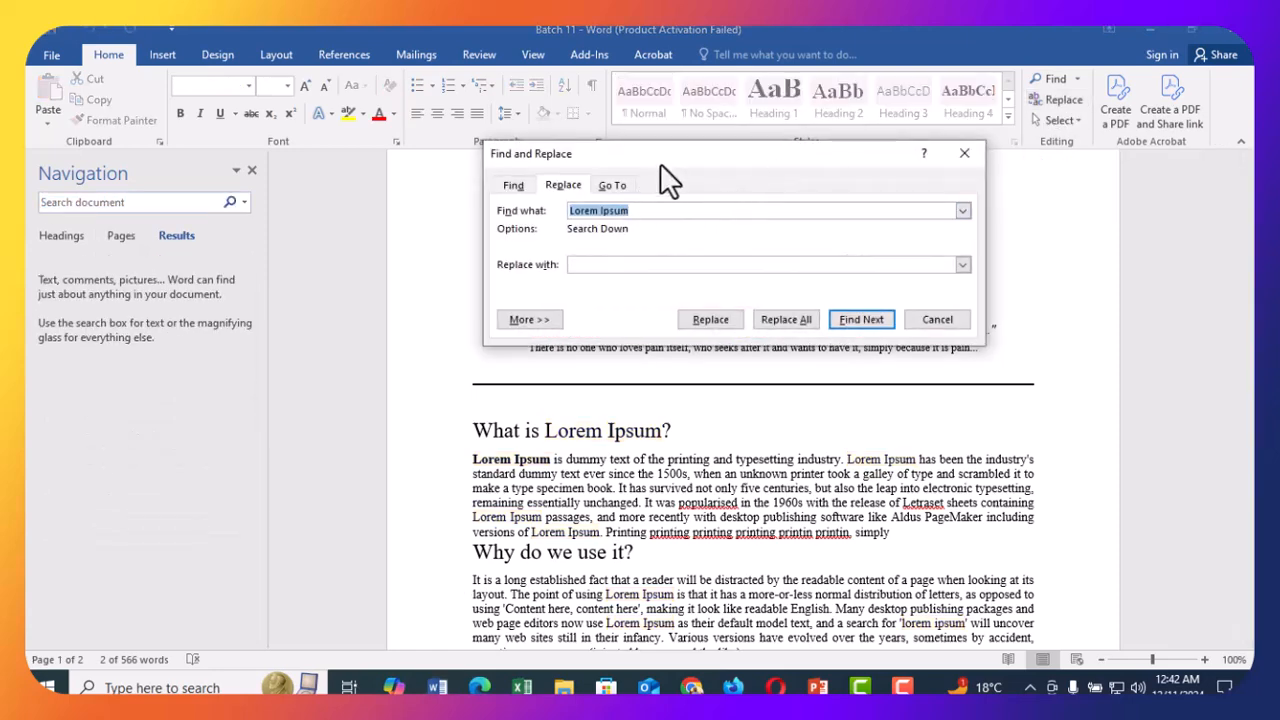
left_click_drag(664, 156, 564, 188)
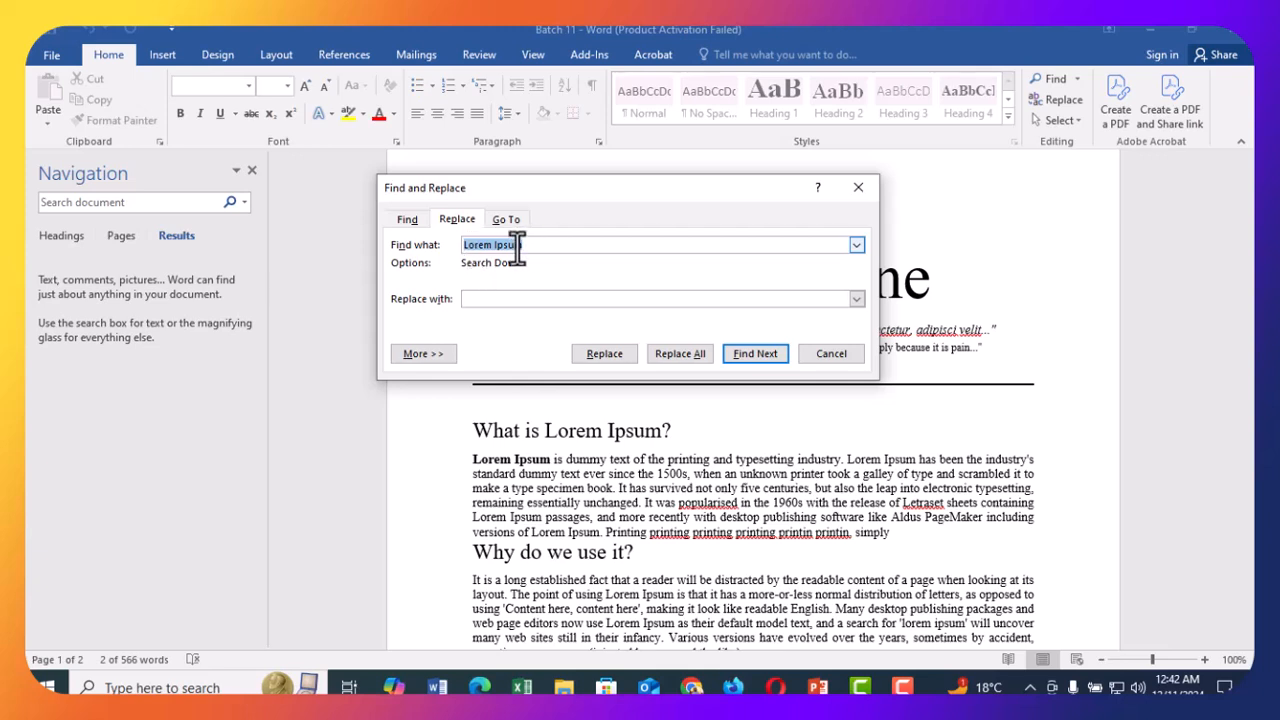
left_click(476, 297)
type("Softalk")
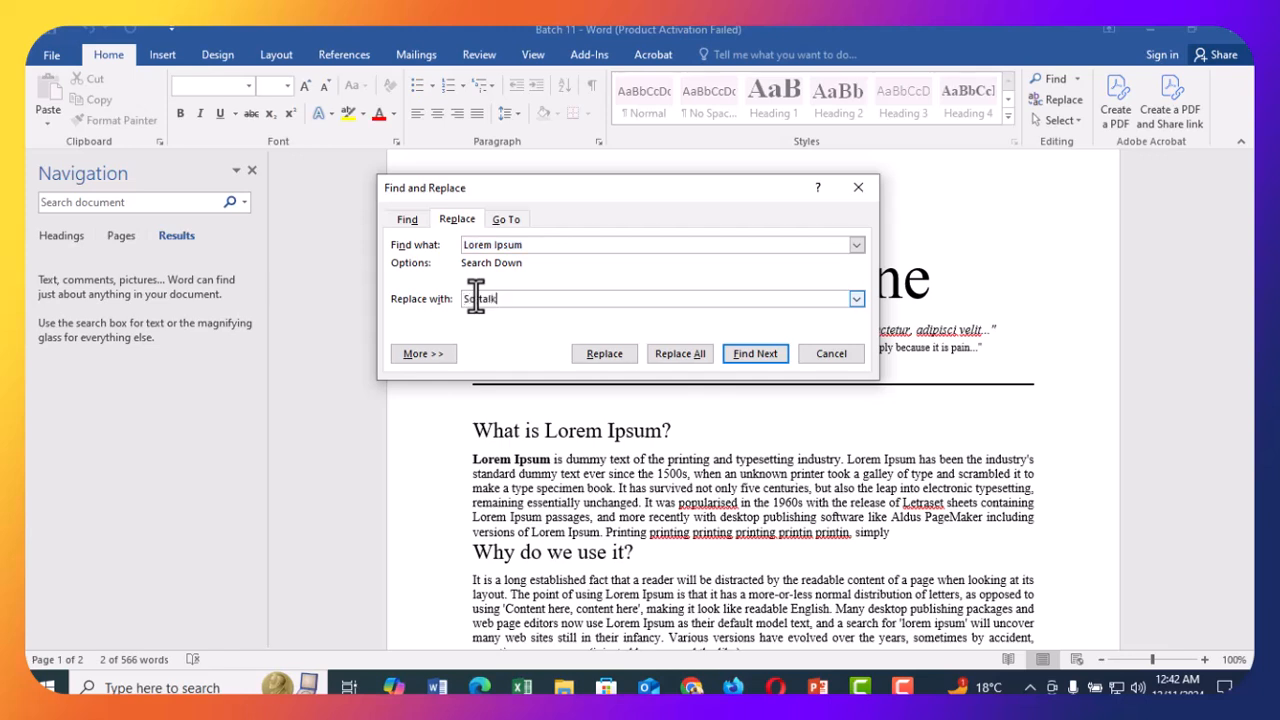
type(" online")
left_click(681, 355)
left_click(605, 405)
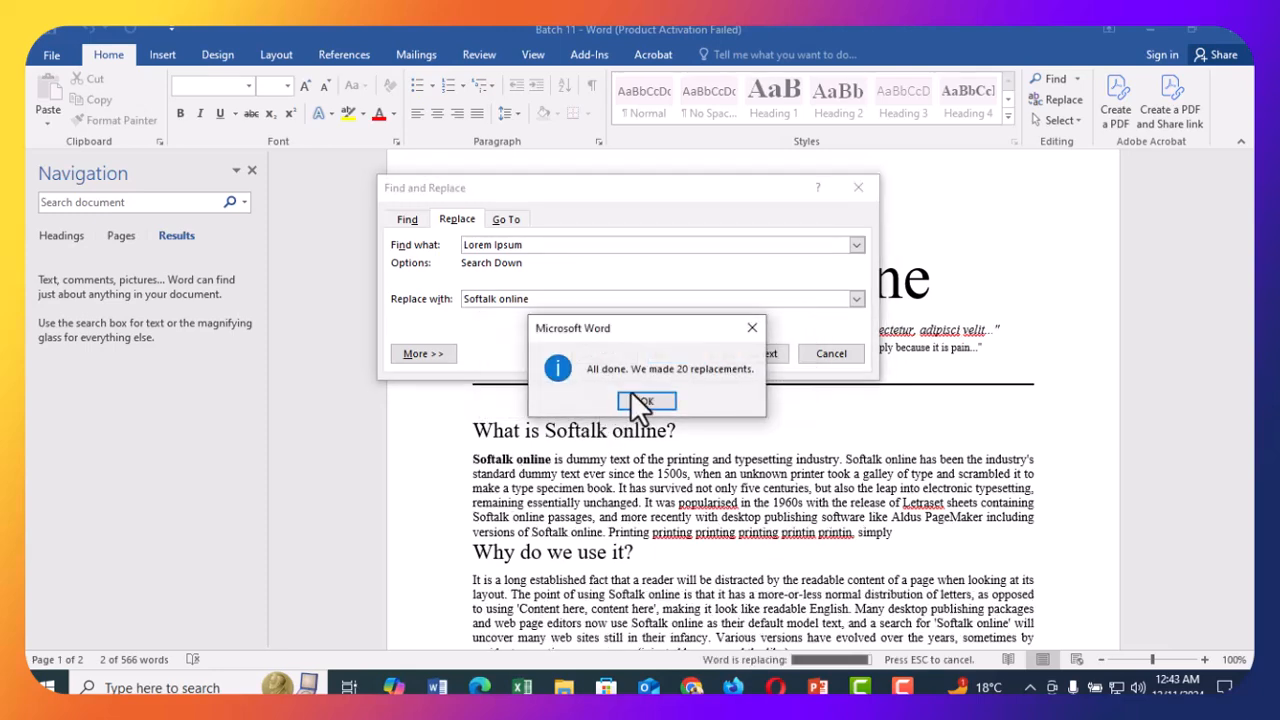
left_click(598, 402)
left_click(858, 187)
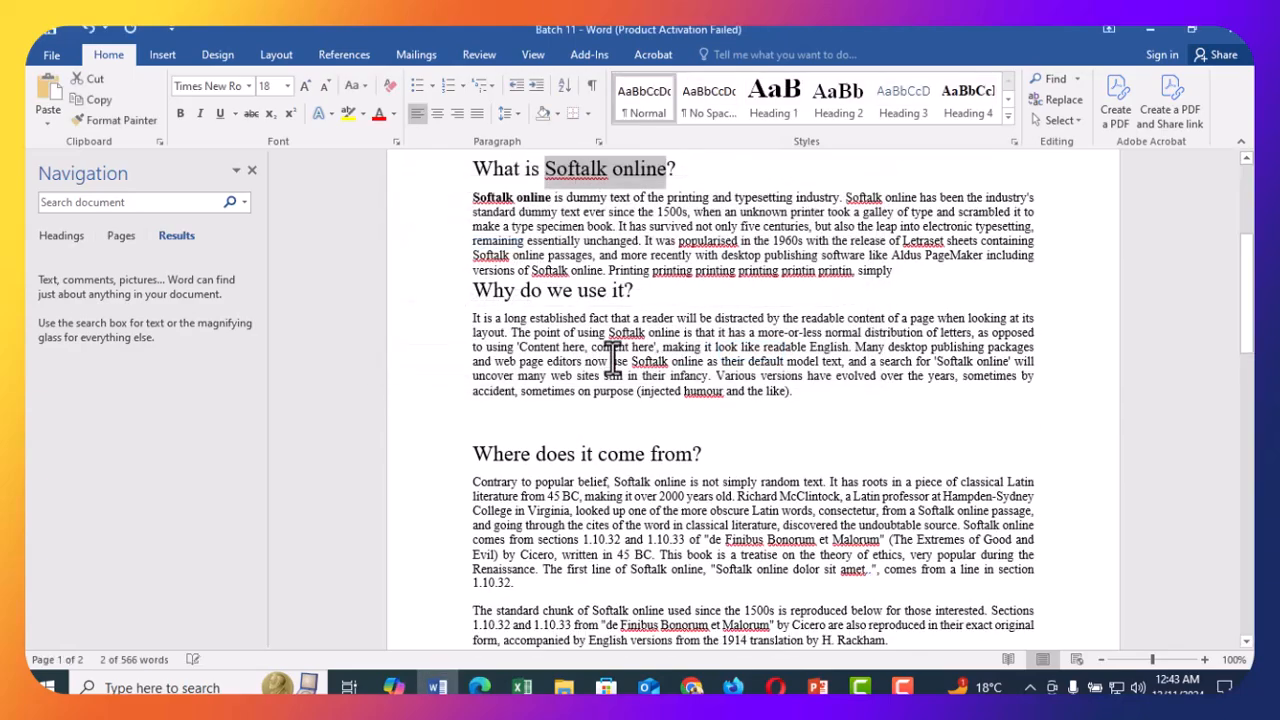
- Review the replaced text and search the document for "Softalk online" to check its highlighted occurrences
scroll(590, 368, "up", 3)
scroll(572, 372, "down", 4)
scroll(570, 372, "down", 1)
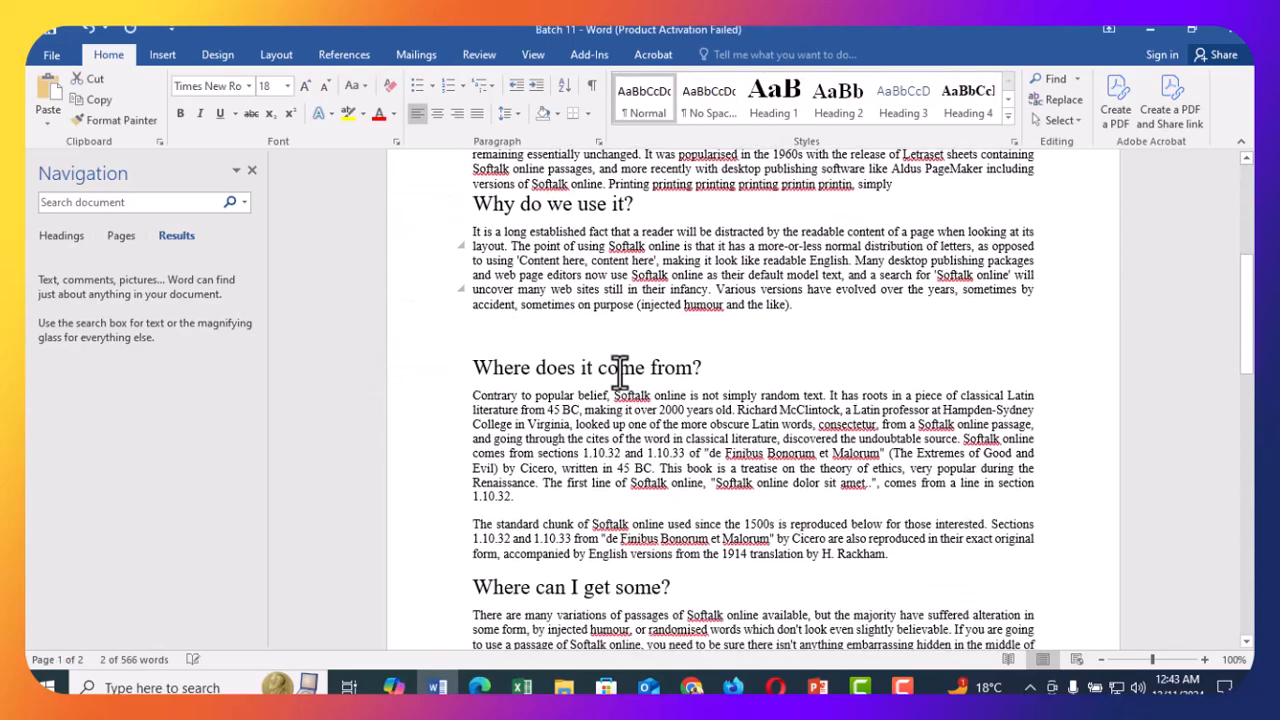
scroll(608, 327, "up", 2)
scroll(548, 305, "up", 1)
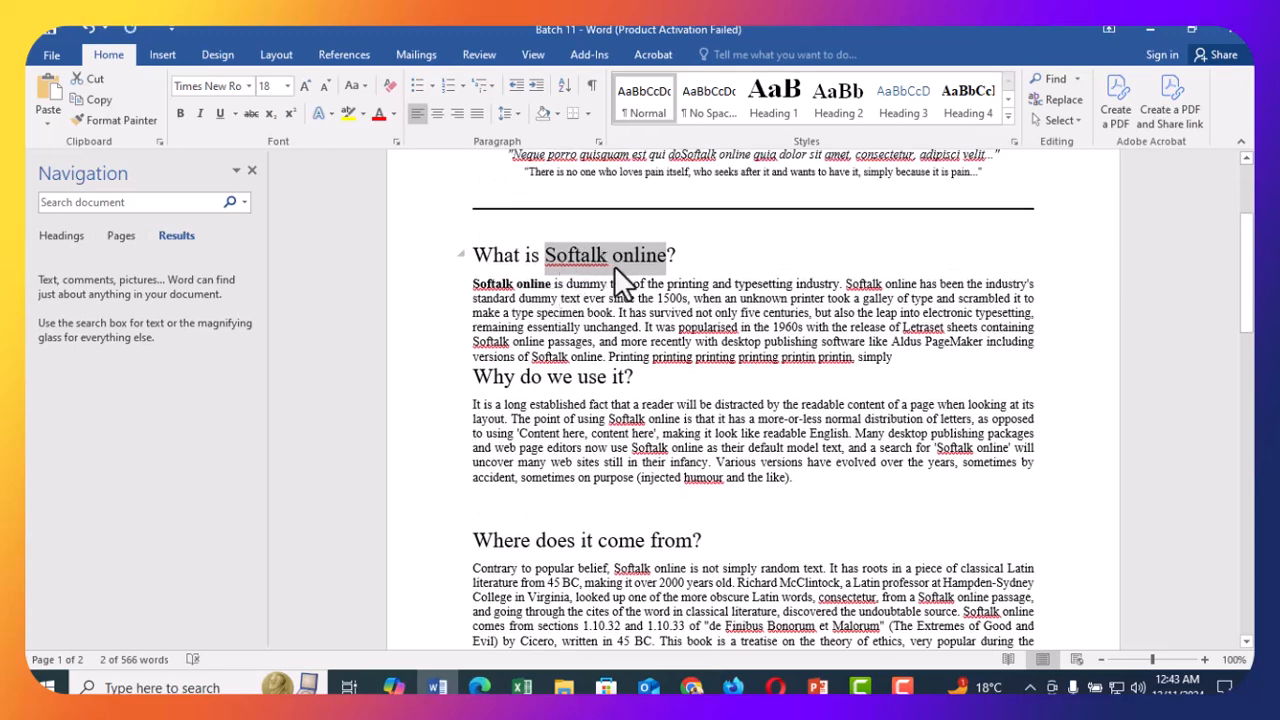
key("ctrl+f")
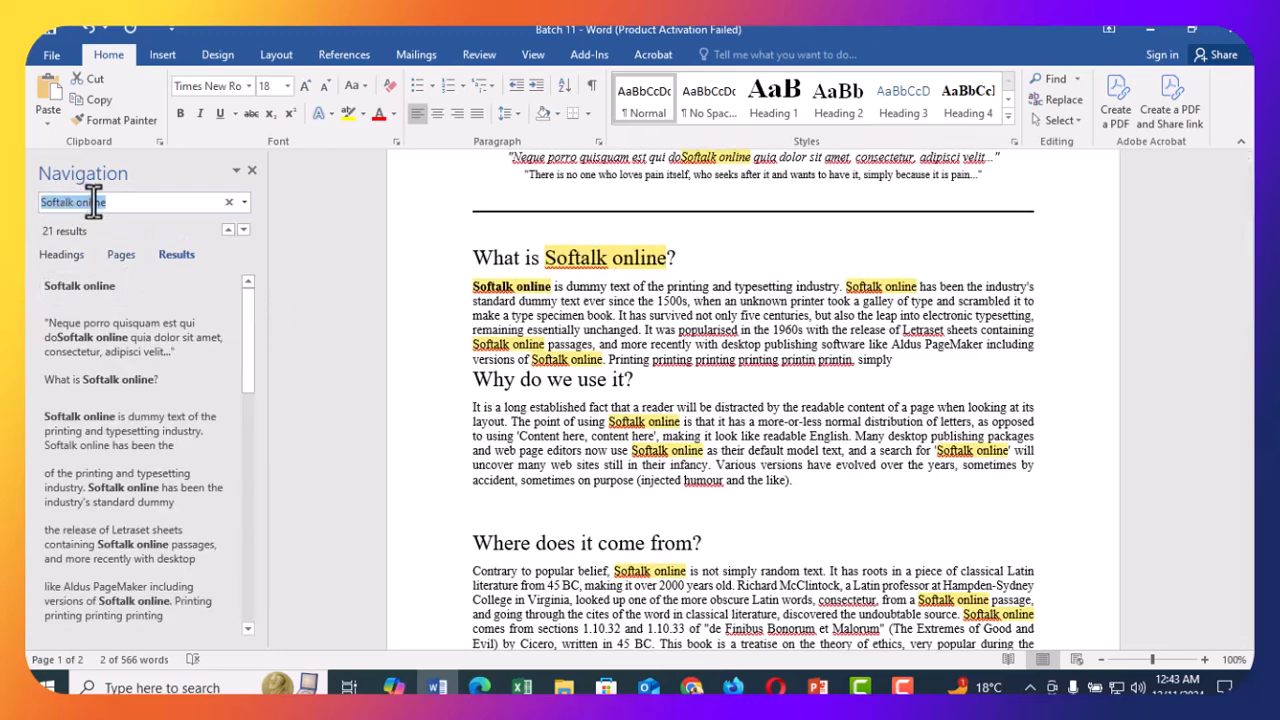
scroll(902, 375, "down", 8)
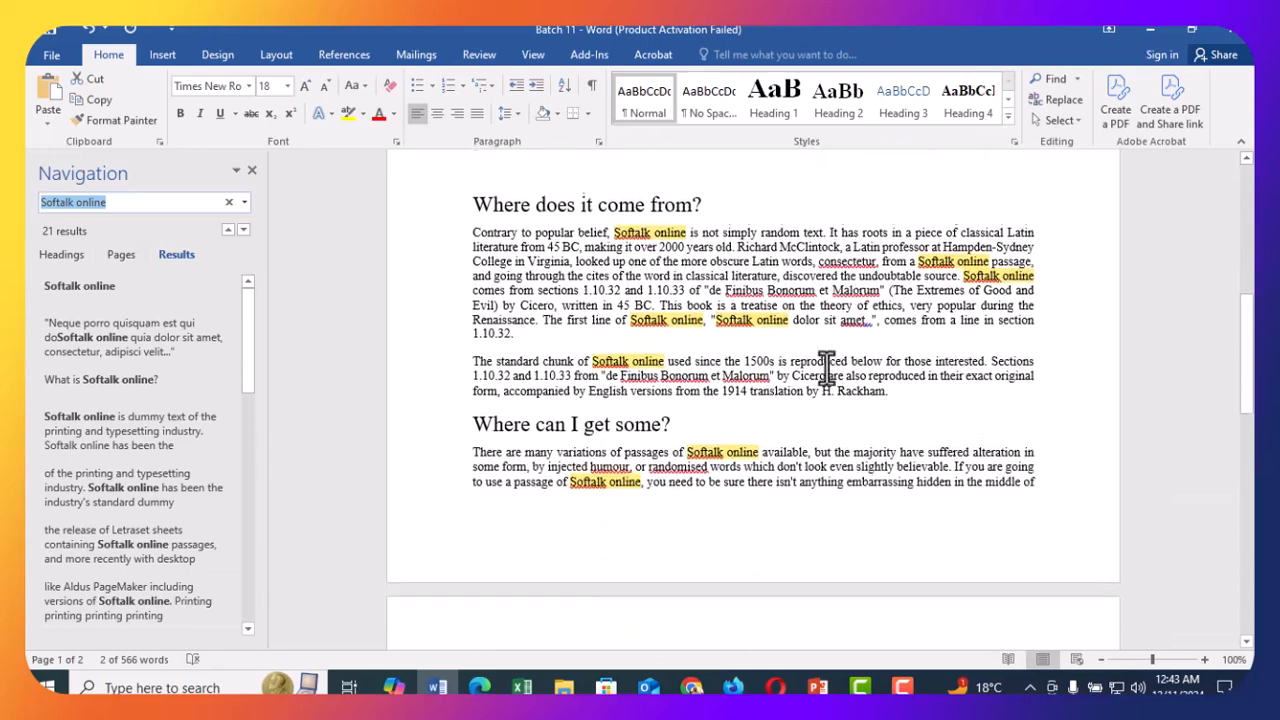
scroll(744, 390, "down", 6)
scroll(768, 440, "up", 6)
scroll(745, 413, "up", 12)
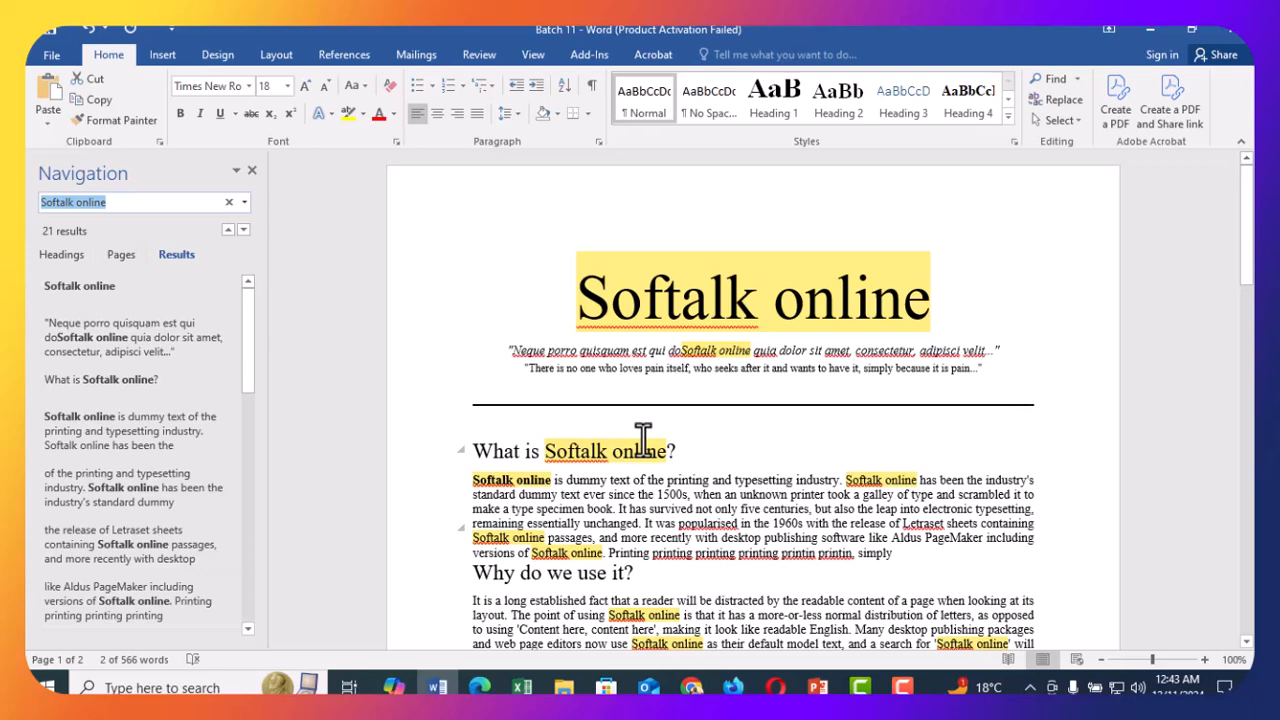
scroll(780, 482, "down", 2)
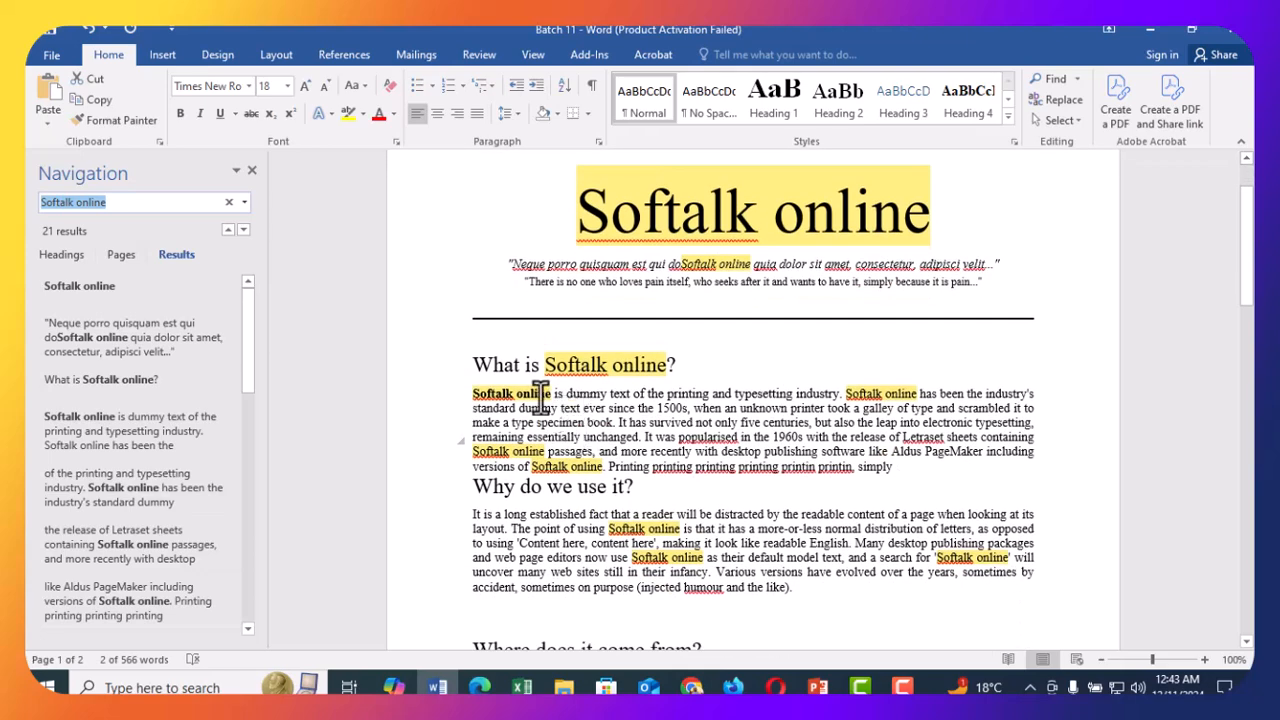
- Widen the line spacing of the paragraph under "What is Softalk online?" and undo the change
left_click(550, 394)
left_click_drag(472, 393, 885, 459)
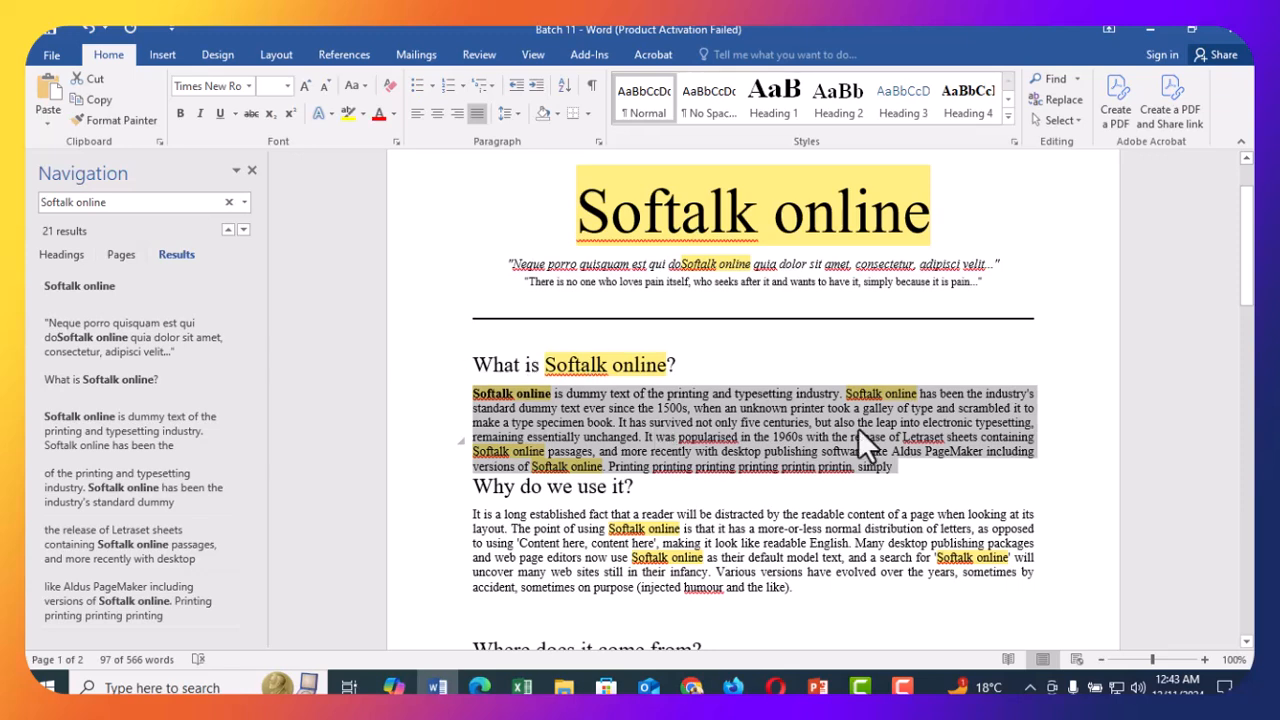
left_click(515, 121)
left_click(527, 176)
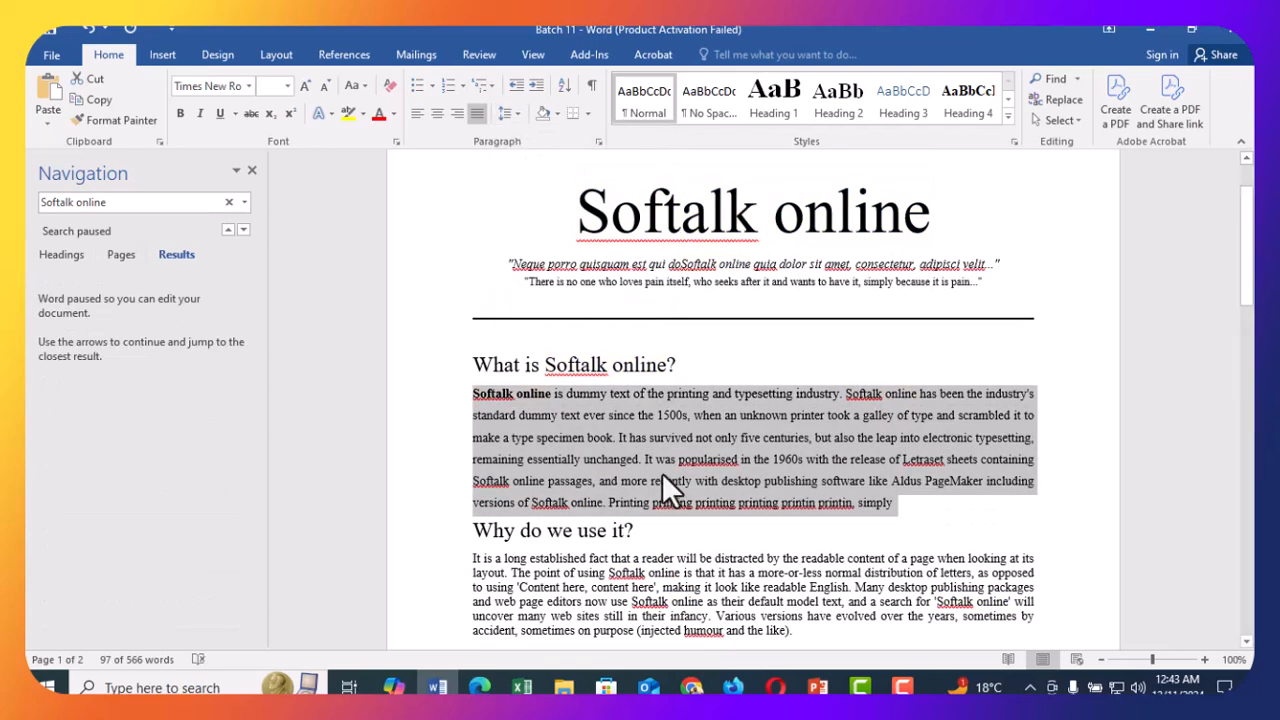
key("ctrl+z")
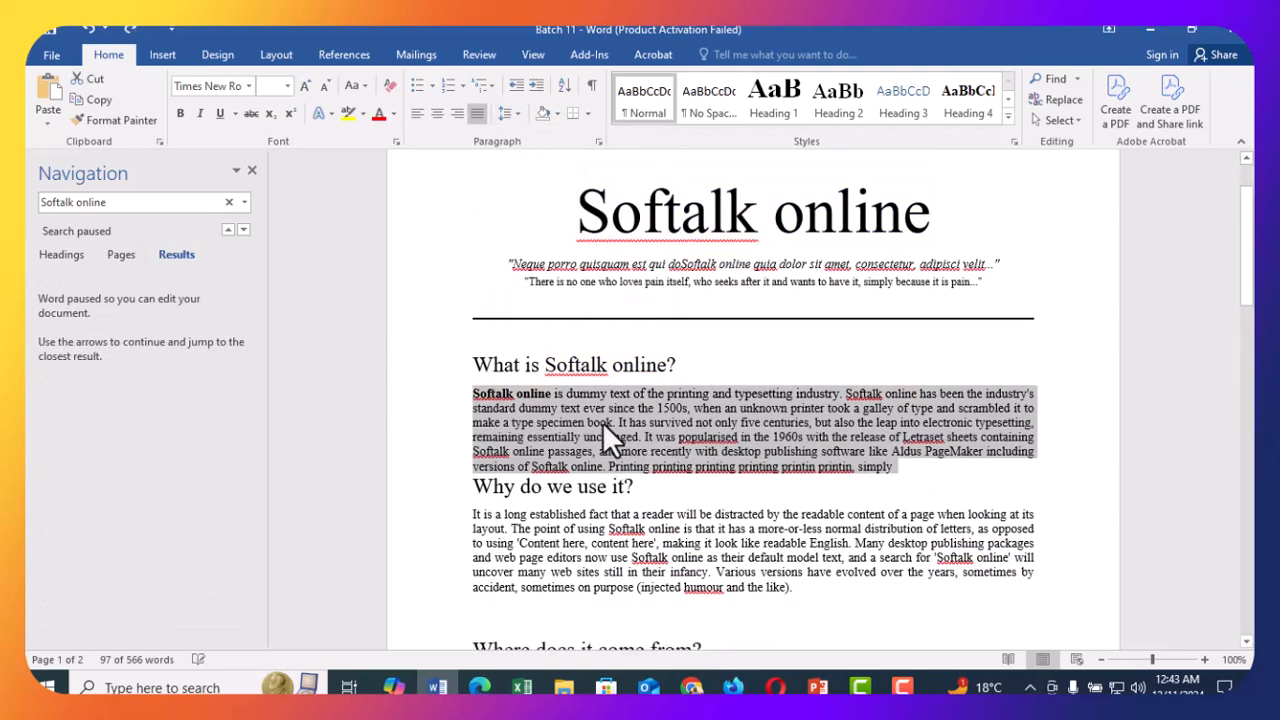
- Set the selected paragraph's line spacing to 1.5 lines and enable "Don't add space between paragraphs of the same style"
right_click(694, 394)
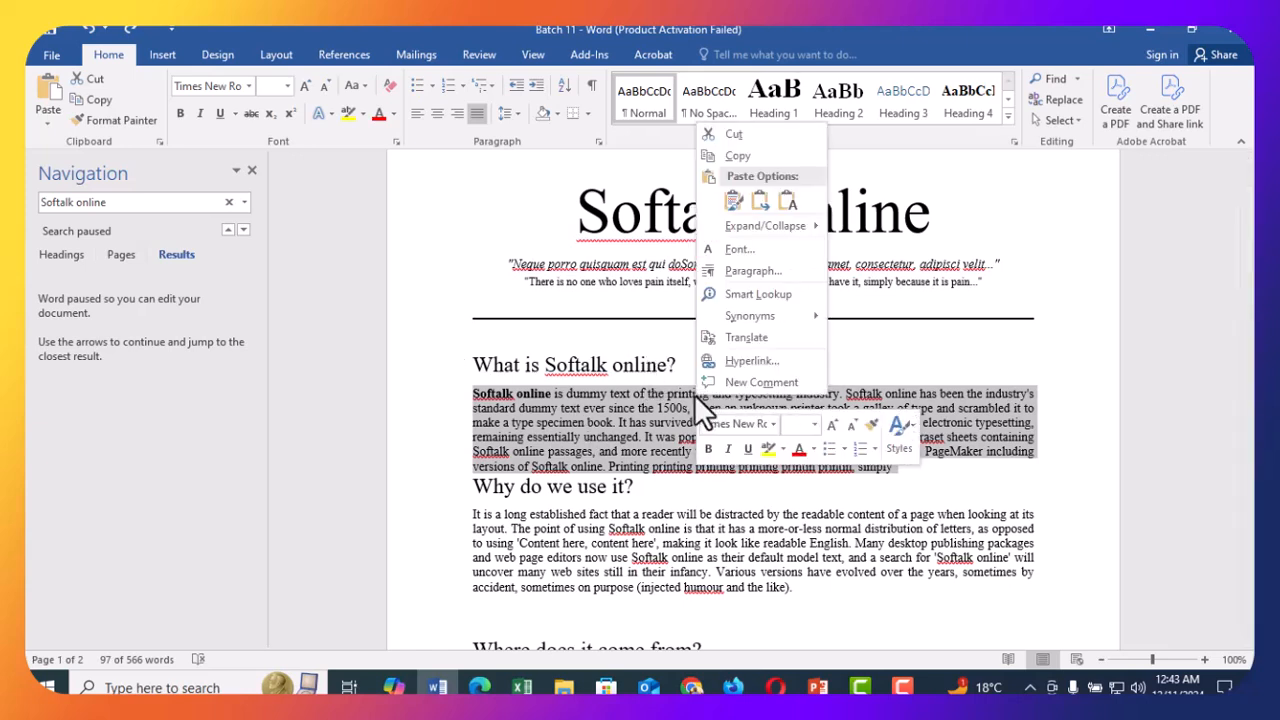
left_click(745, 272)
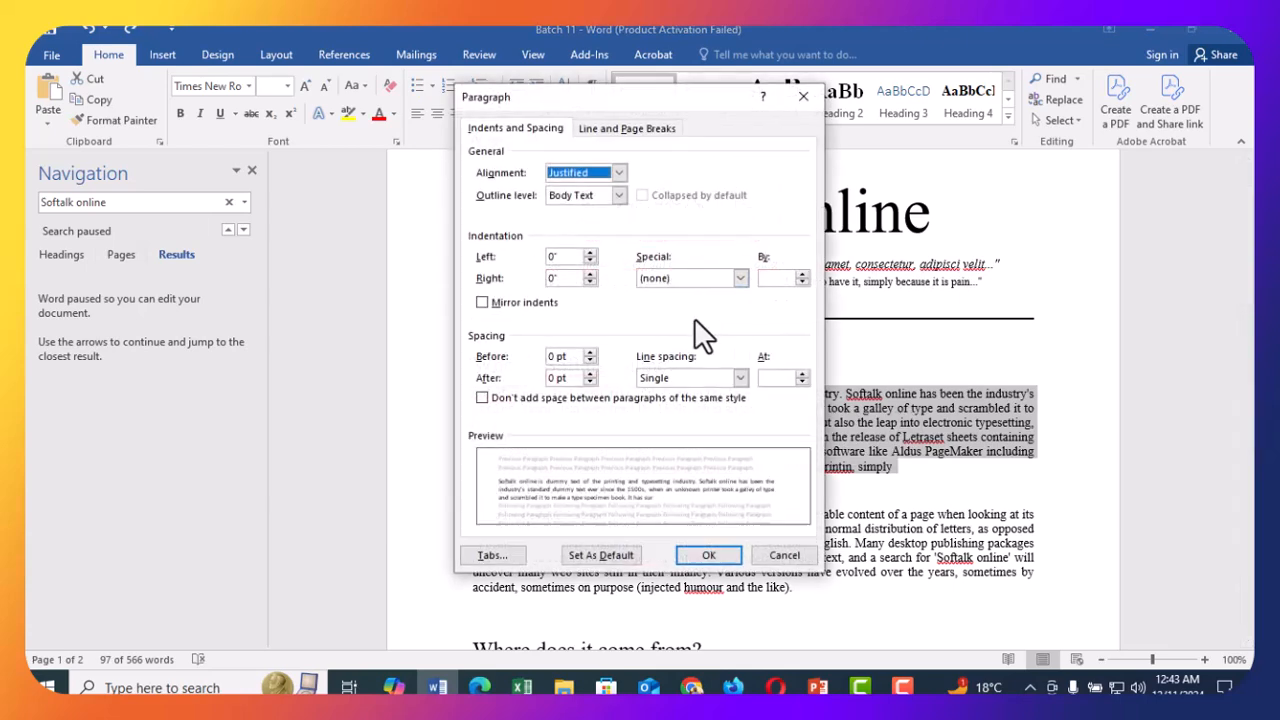
left_click(741, 378)
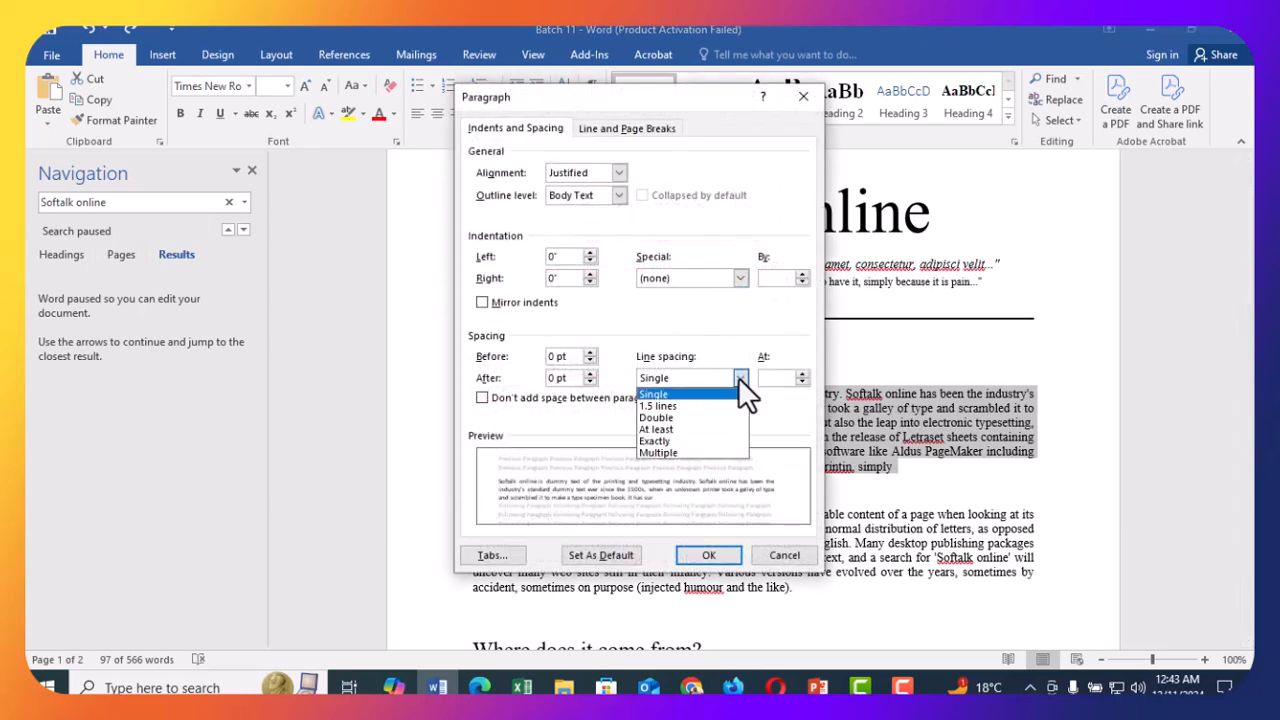
left_click(668, 407)
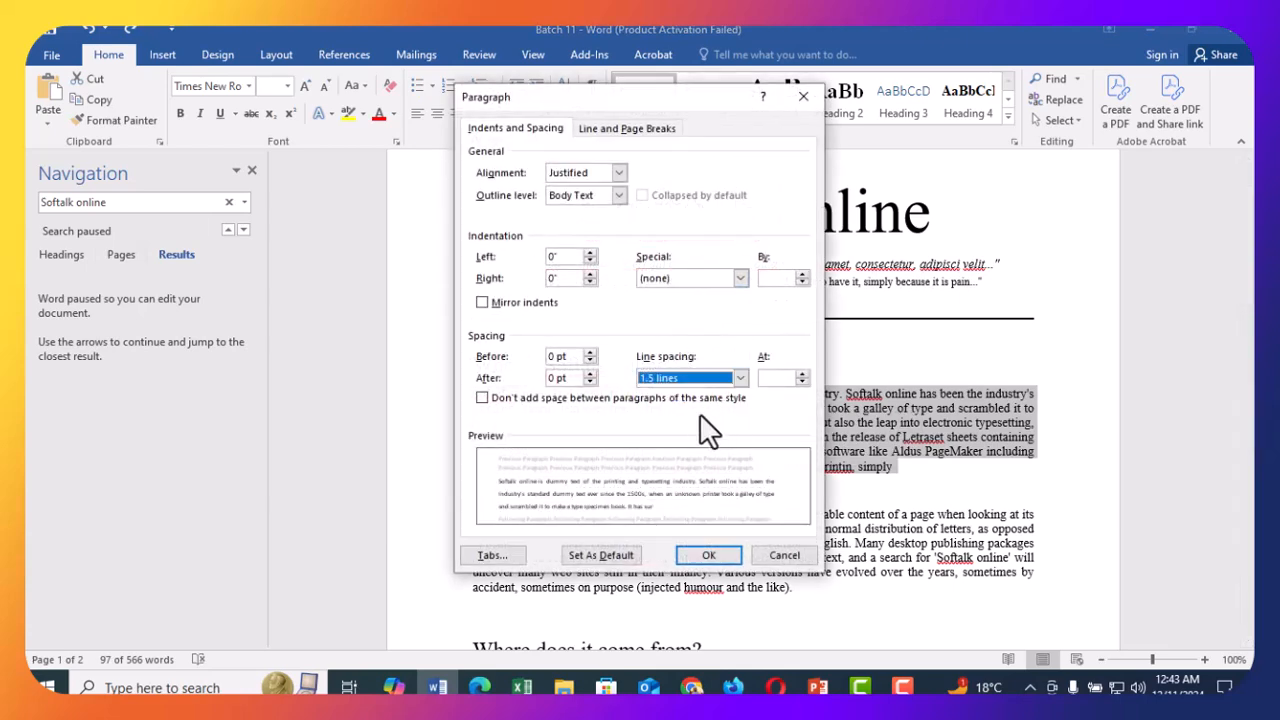
left_click(482, 399)
left_click(704, 554)
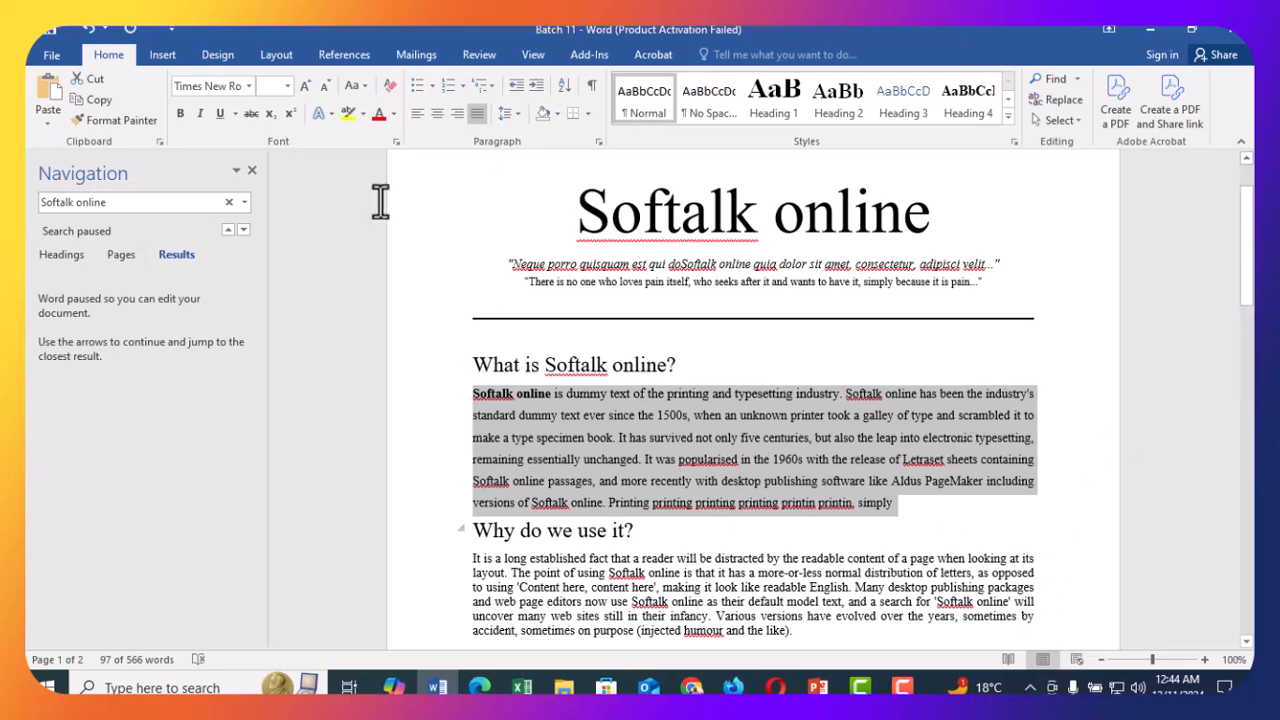
- Align the selected paragraph left, centre and right in turn, and set it back to justified
left_click(418, 115)
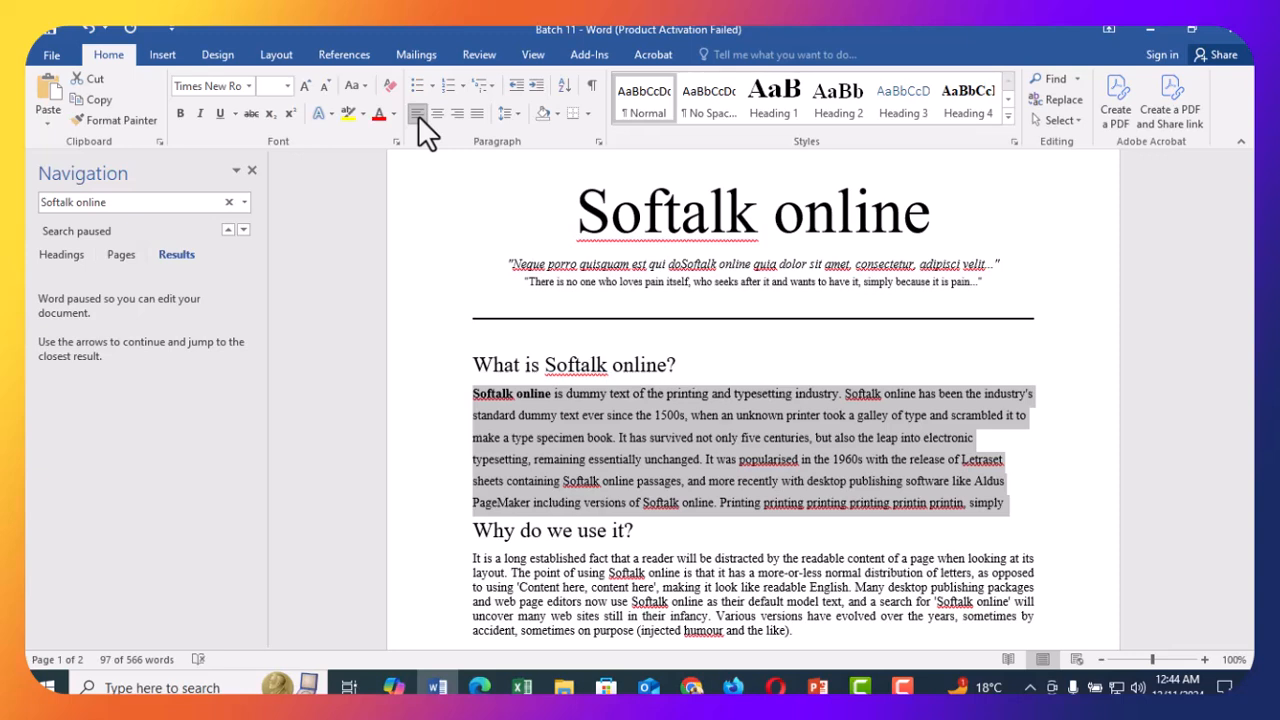
left_click(442, 112)
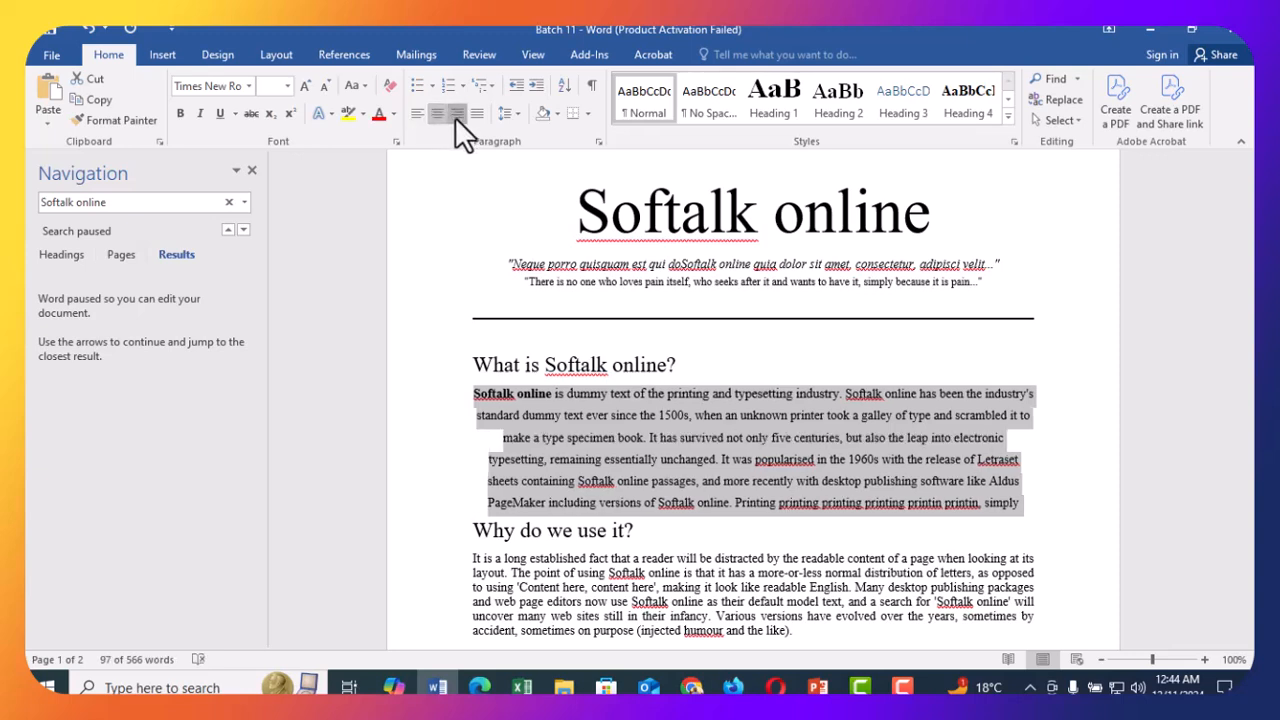
left_click(456, 115)
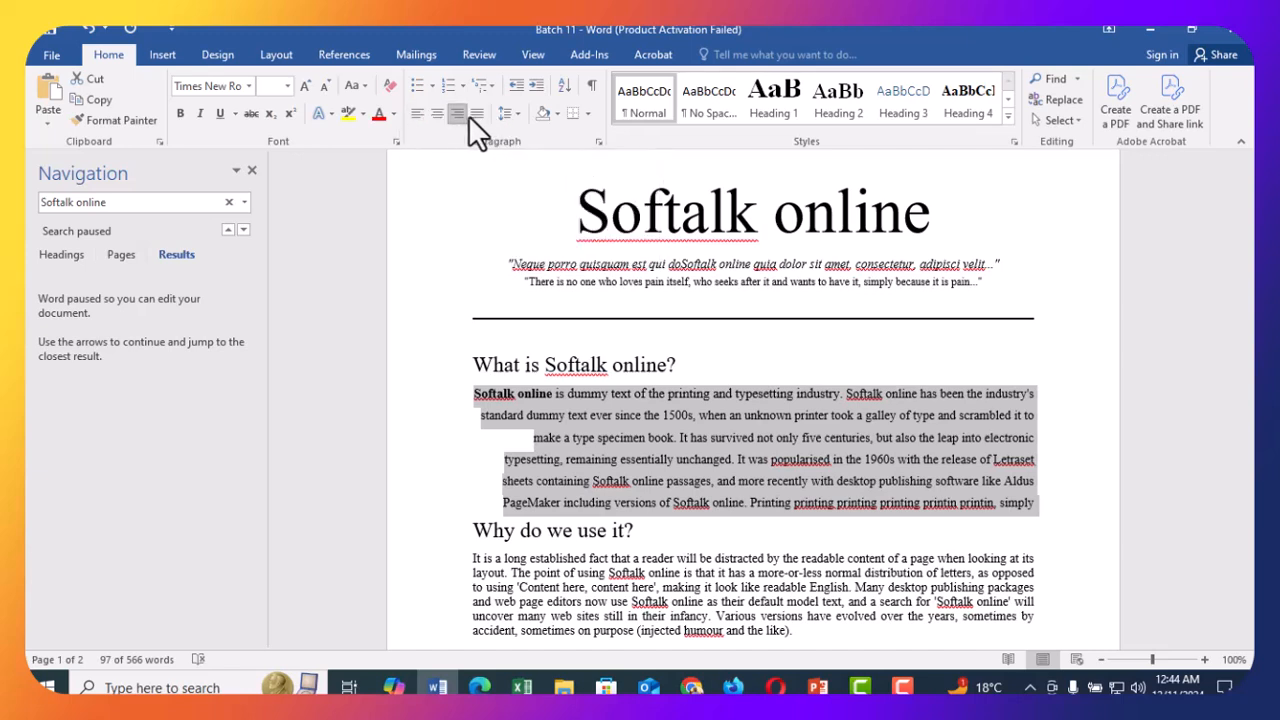
left_click(476, 114)
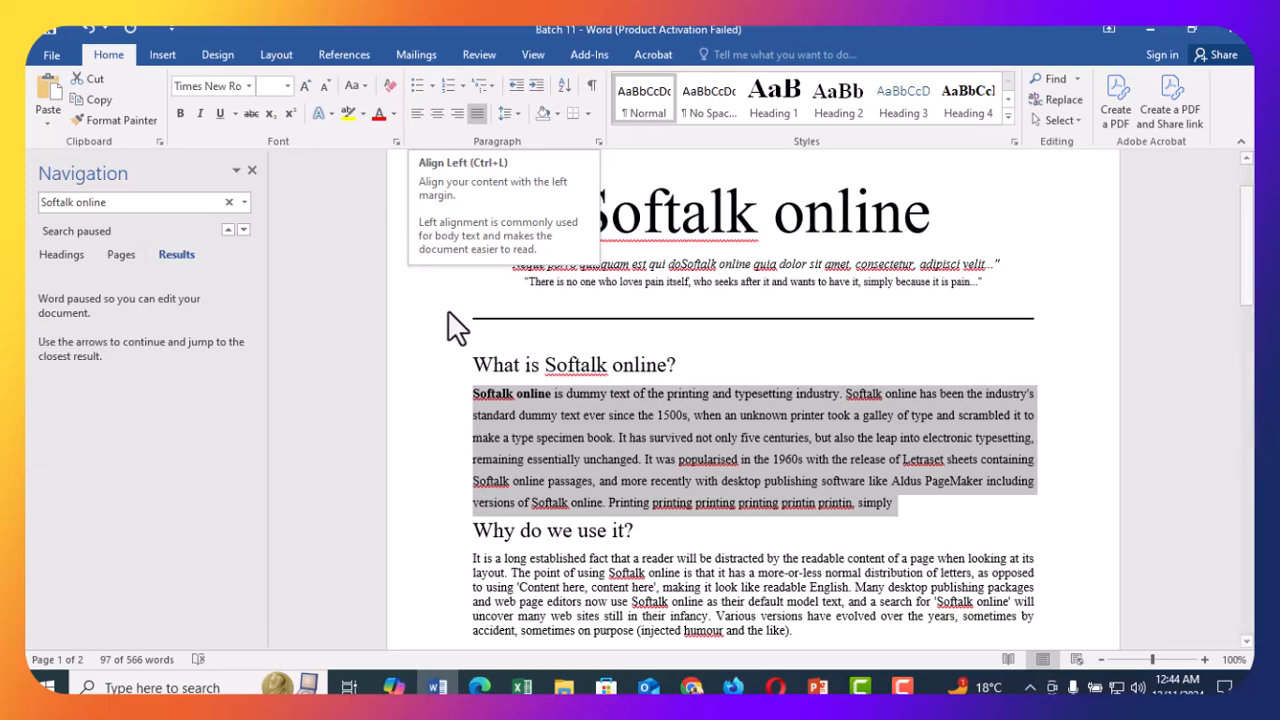
- Colour the text of the whole paragraph under "What is Softalk online?" red
left_click(475, 394)
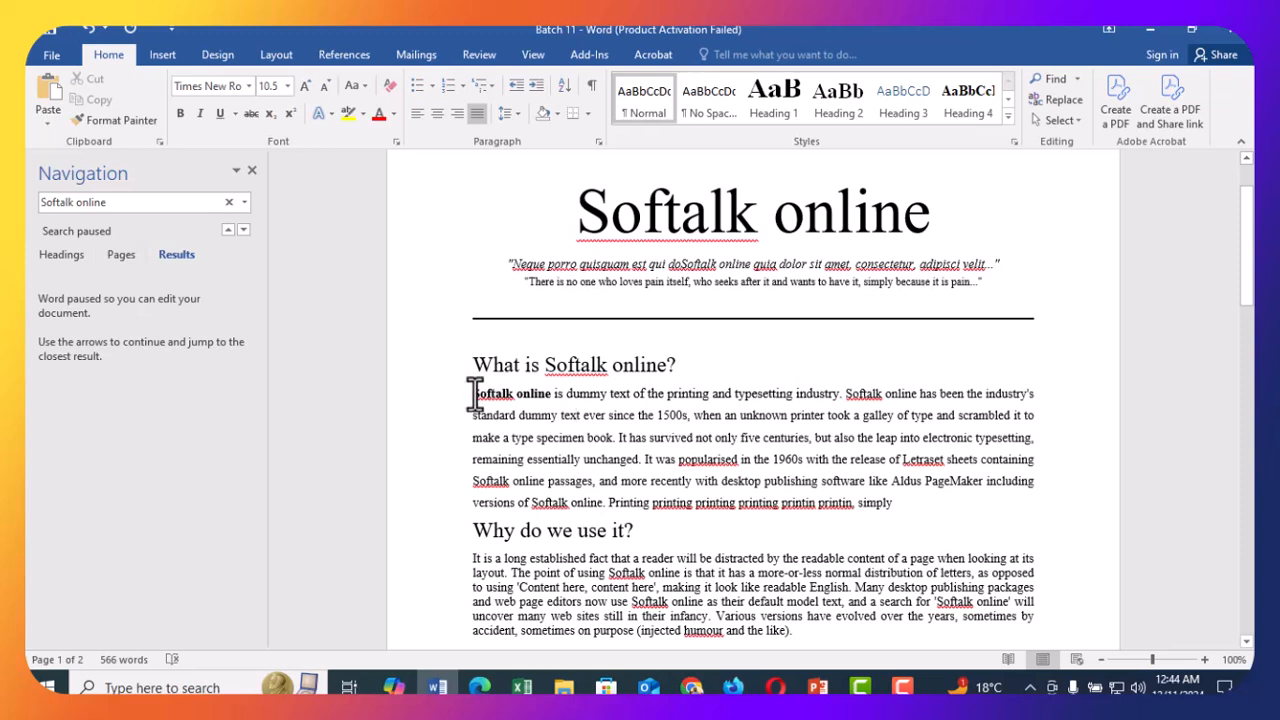
left_click_drag(475, 394, 911, 490)
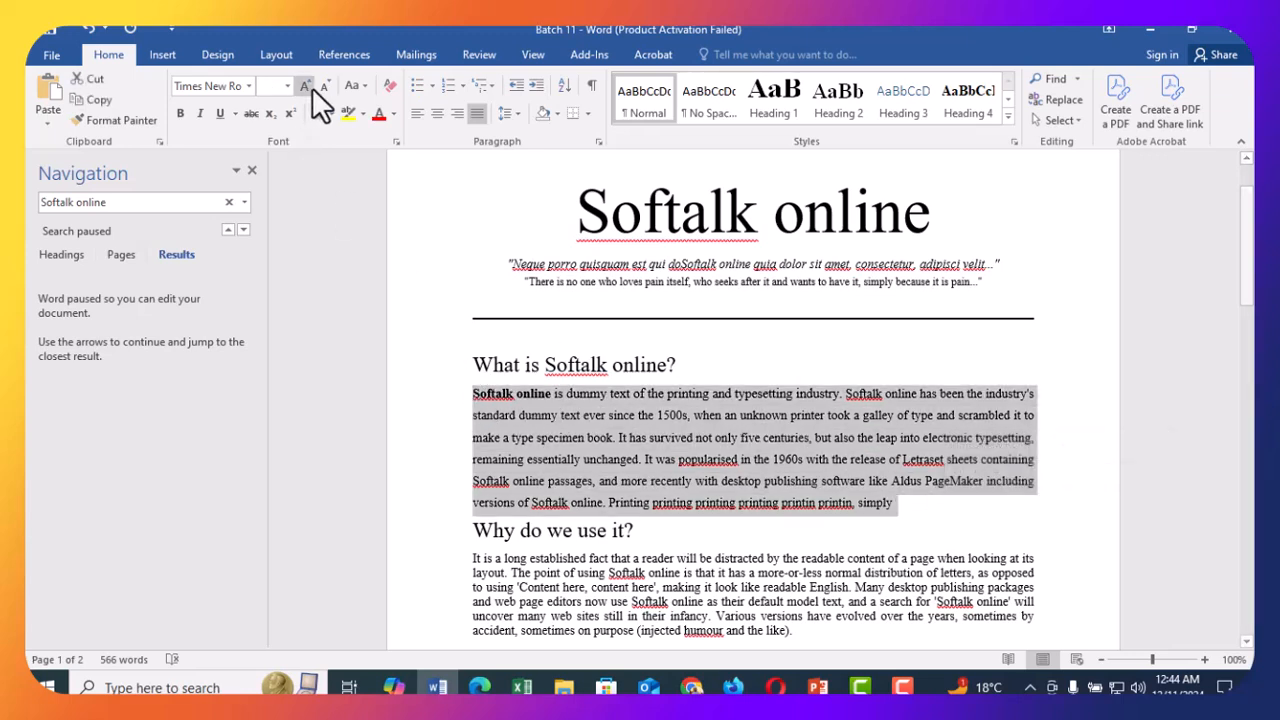
left_click(382, 119)
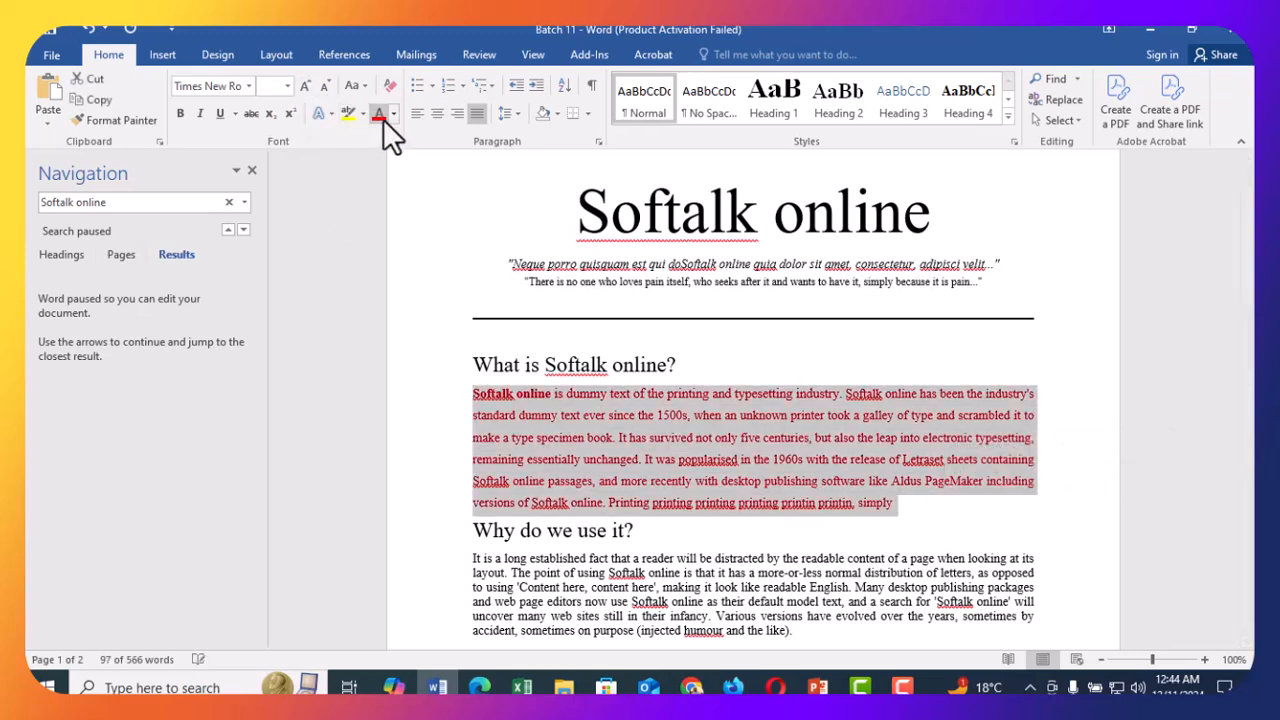
left_click(668, 362)
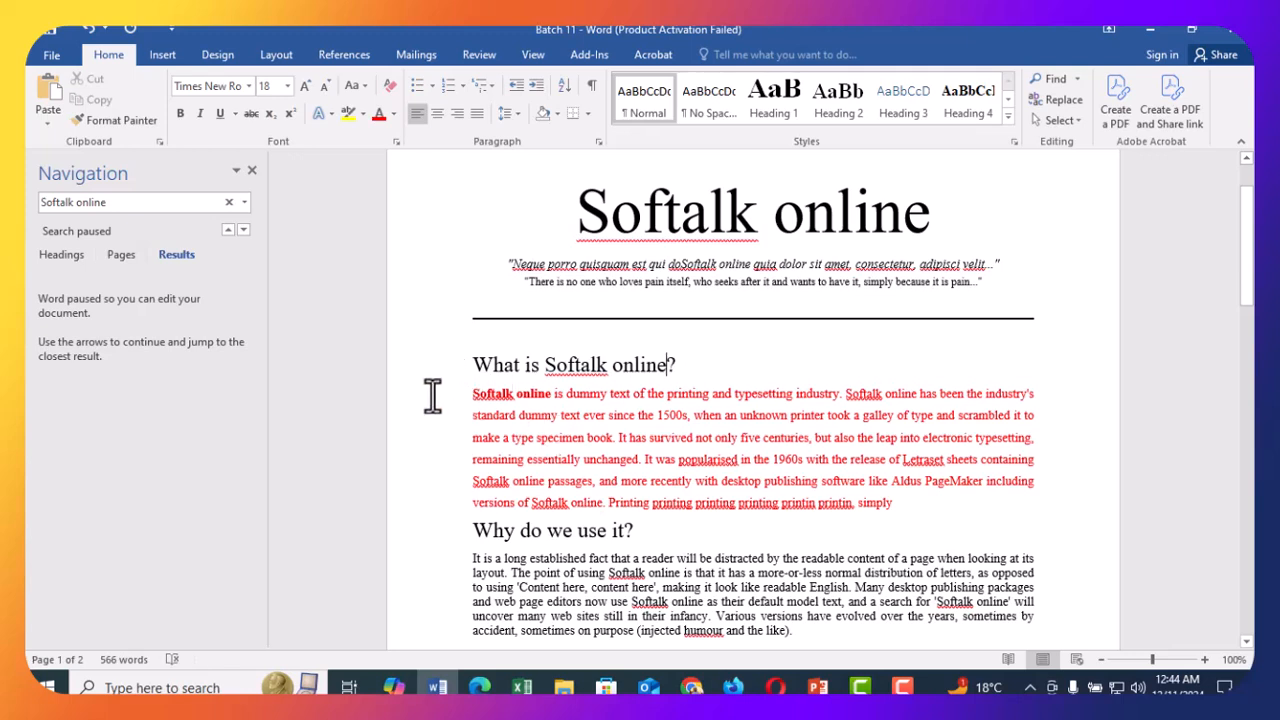
- Set the font colour of the paragraph under "What is Softalk online?" to black and deselect it
left_click_drag(476, 400, 923, 505)
left_click(396, 114)
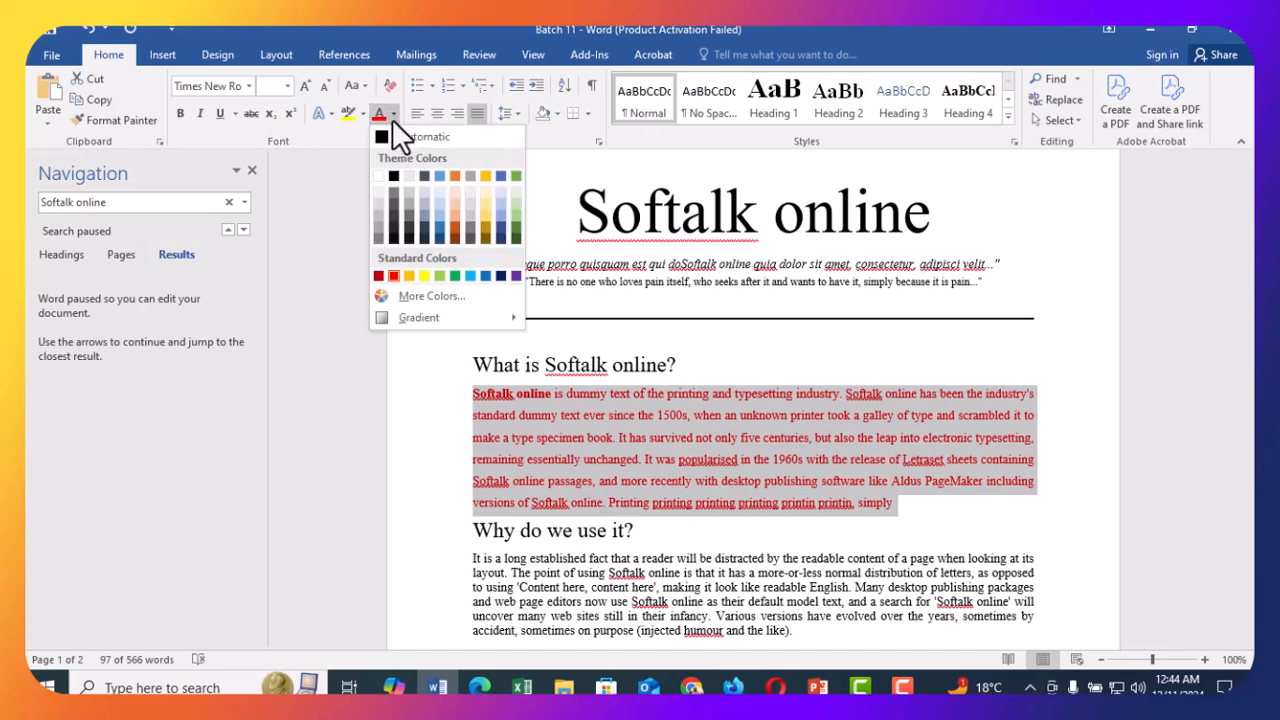
left_click(393, 175)
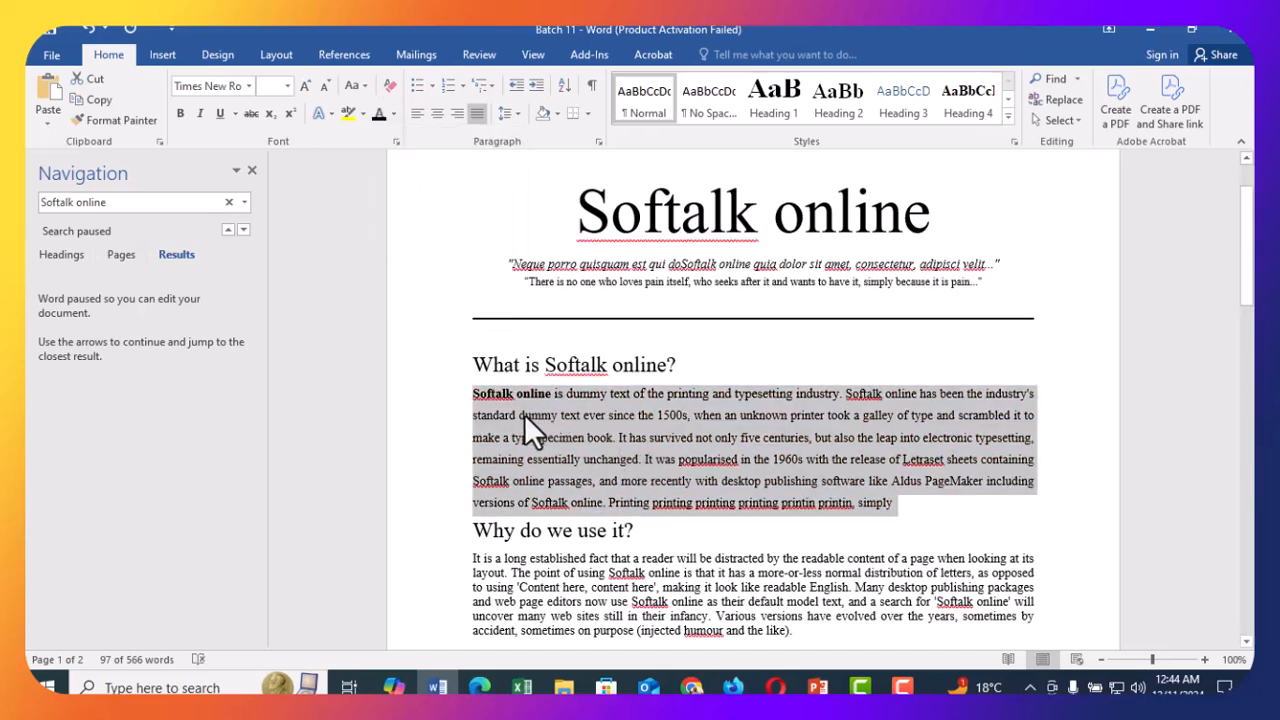
left_click(595, 420)
- Highlight the bold words "Softalk online" at the start of the first section's paragraph in yellow
left_click_drag(472, 396, 552, 396)
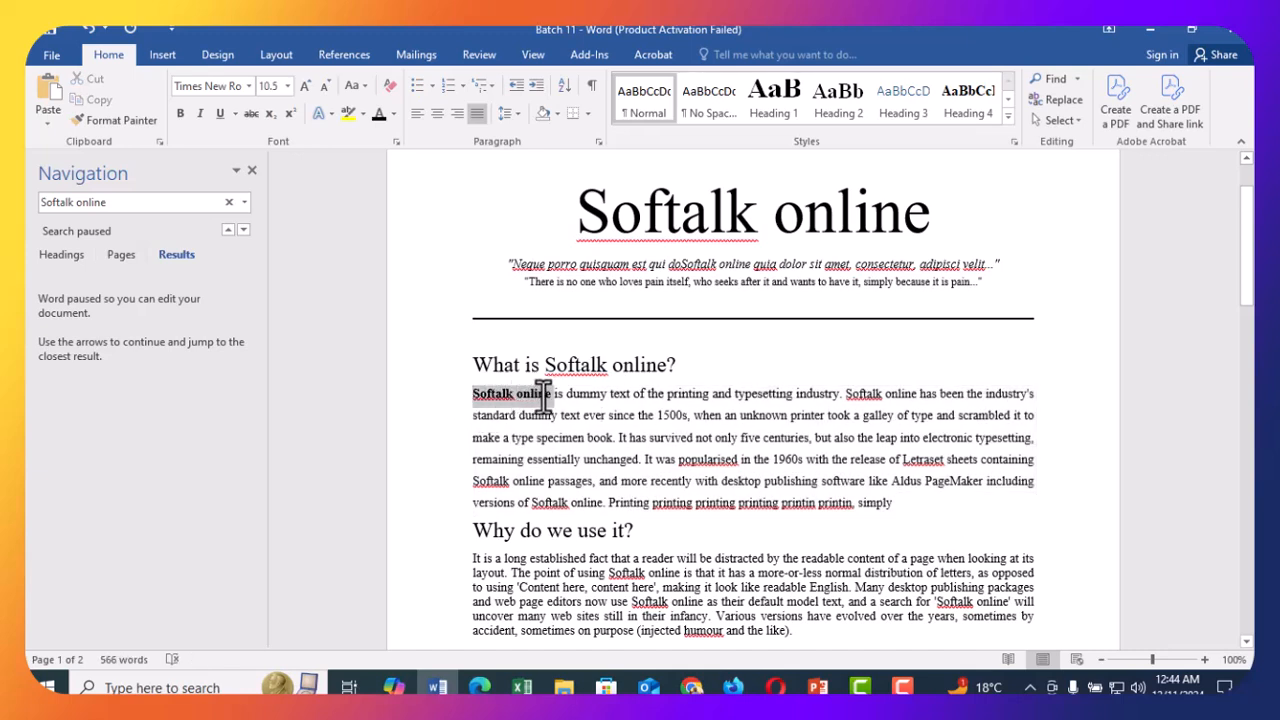
left_click(352, 114)
left_click(729, 365)
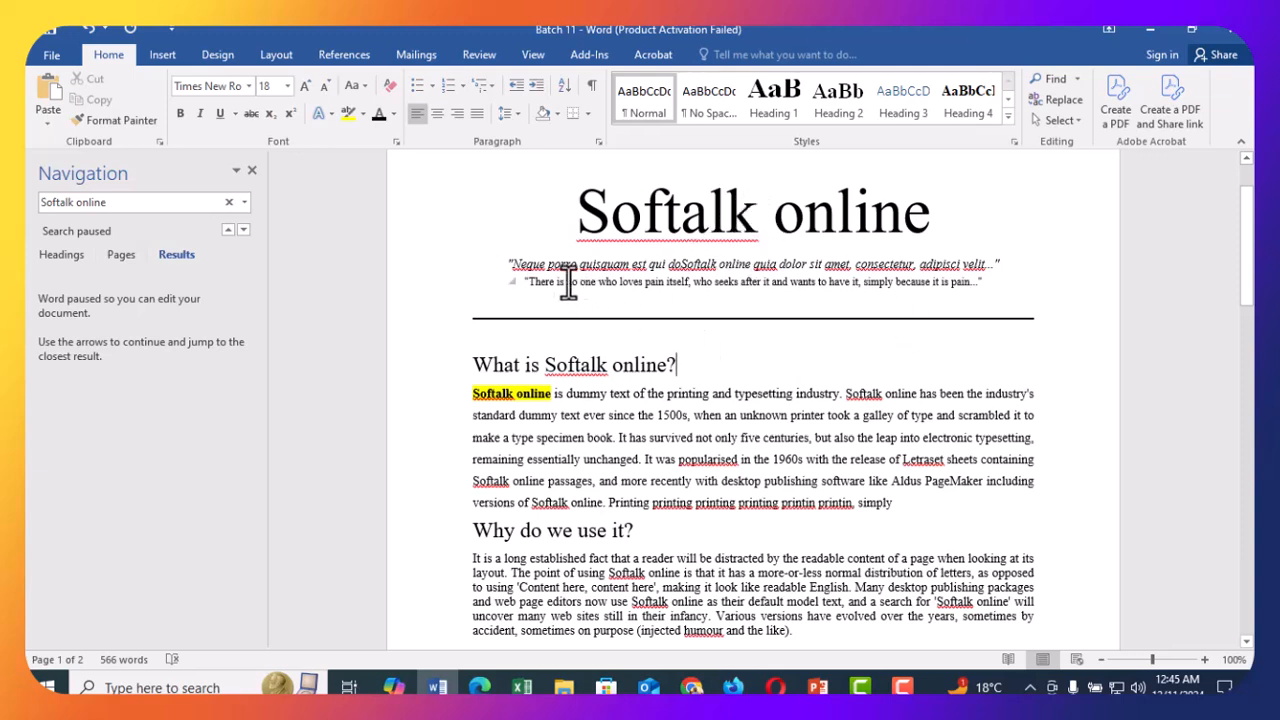
left_click(729, 318)
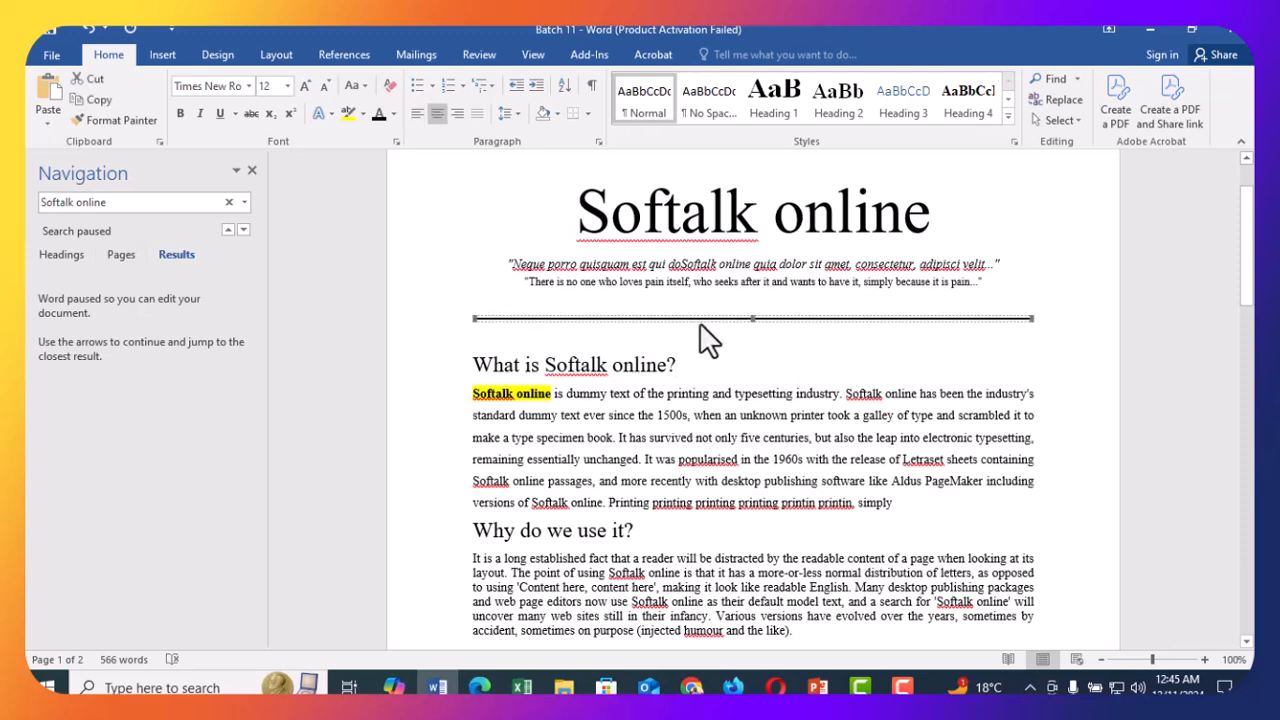
left_click(736, 350)
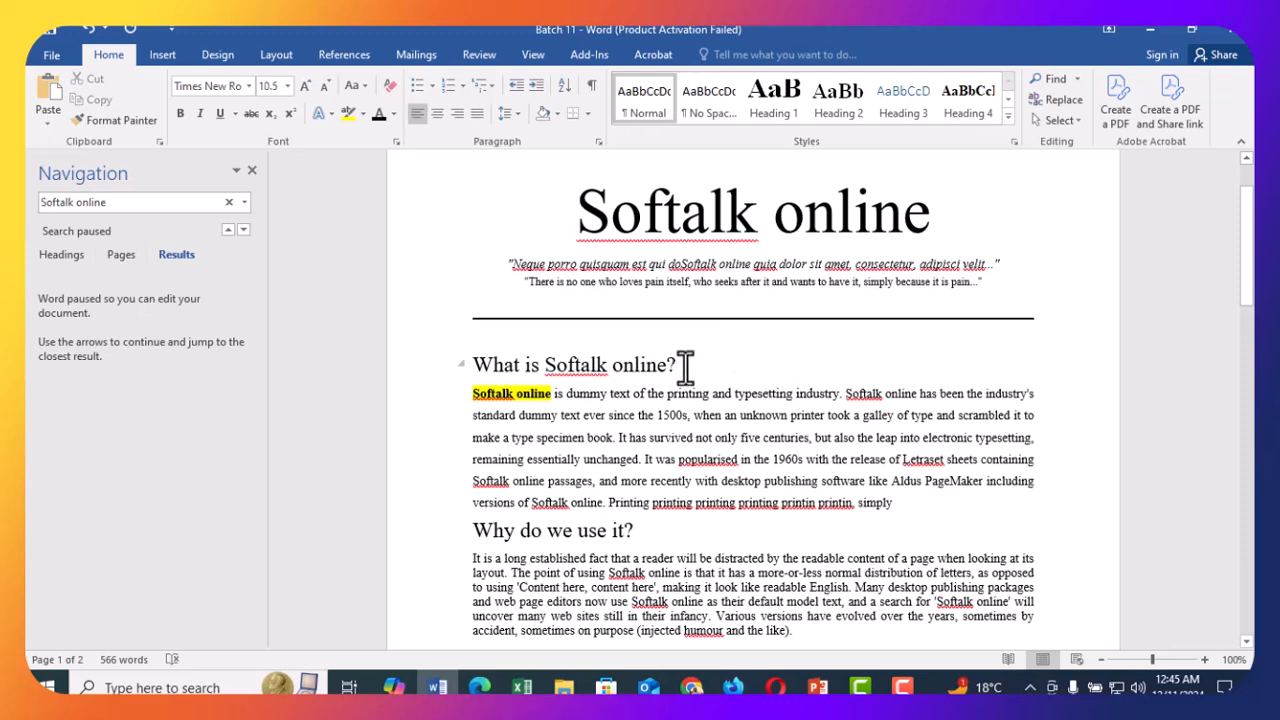
- Add a new line after the "What is Softalk online?" paragraph and insert "WhatsApp Image 2024-10-05 at 20.28.49 (1)" there from the Downloads folder
left_click(893, 503)
key("Return")
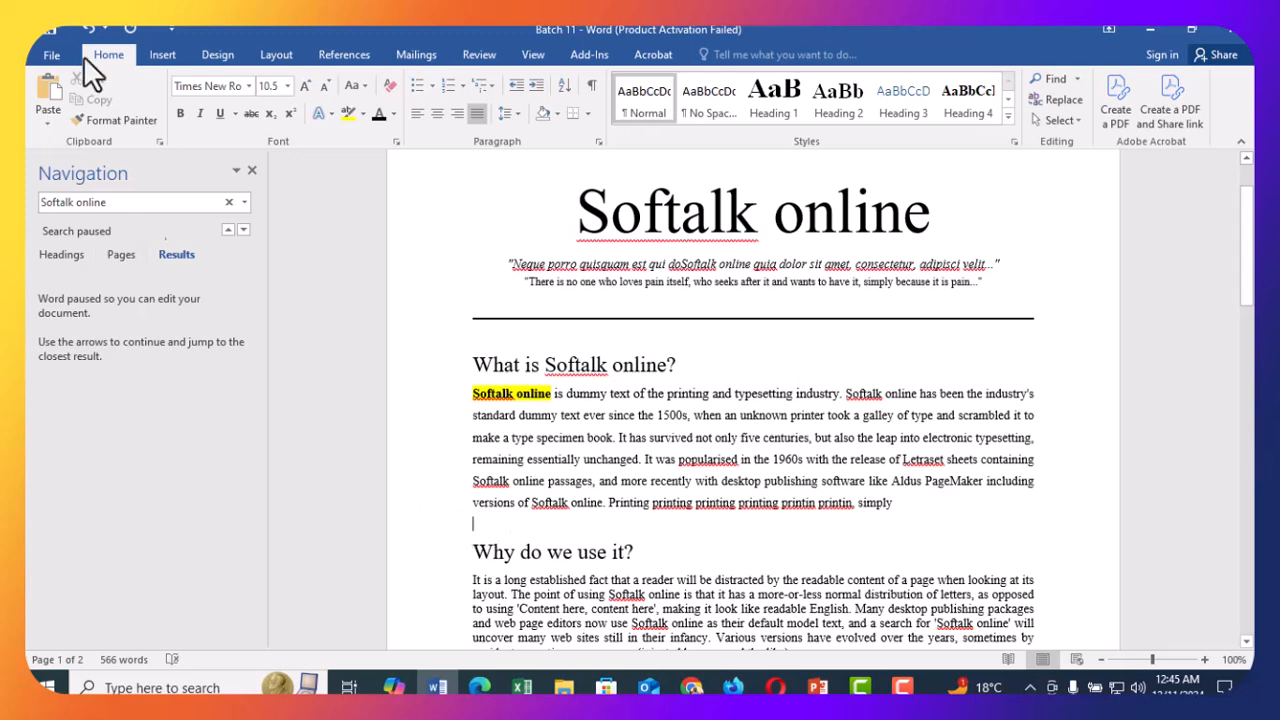
left_click(173, 55)
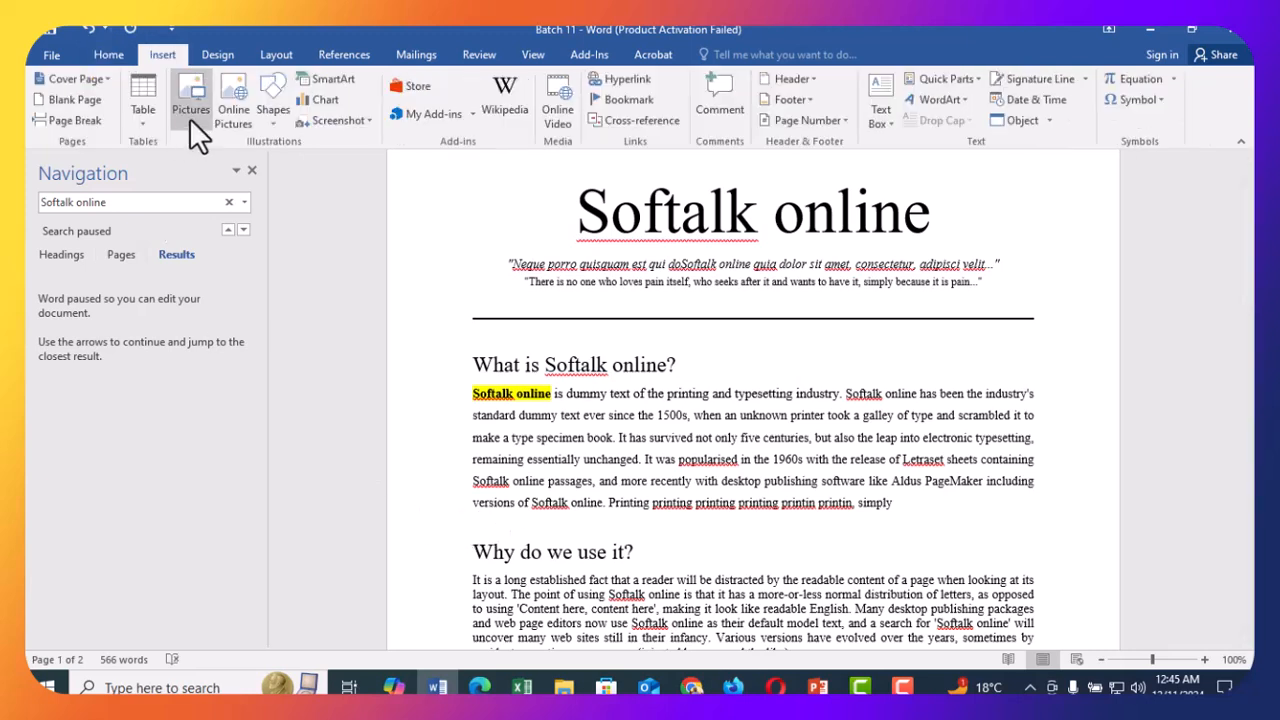
left_click(182, 100)
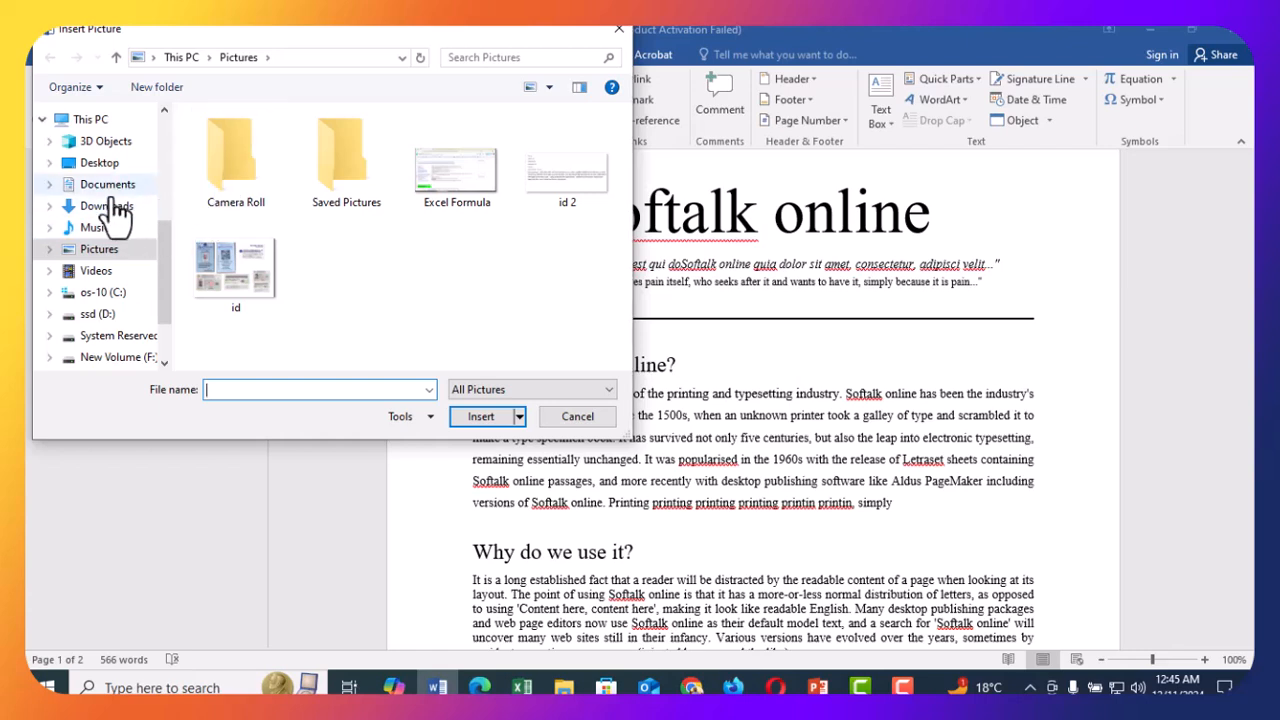
left_click(107, 210)
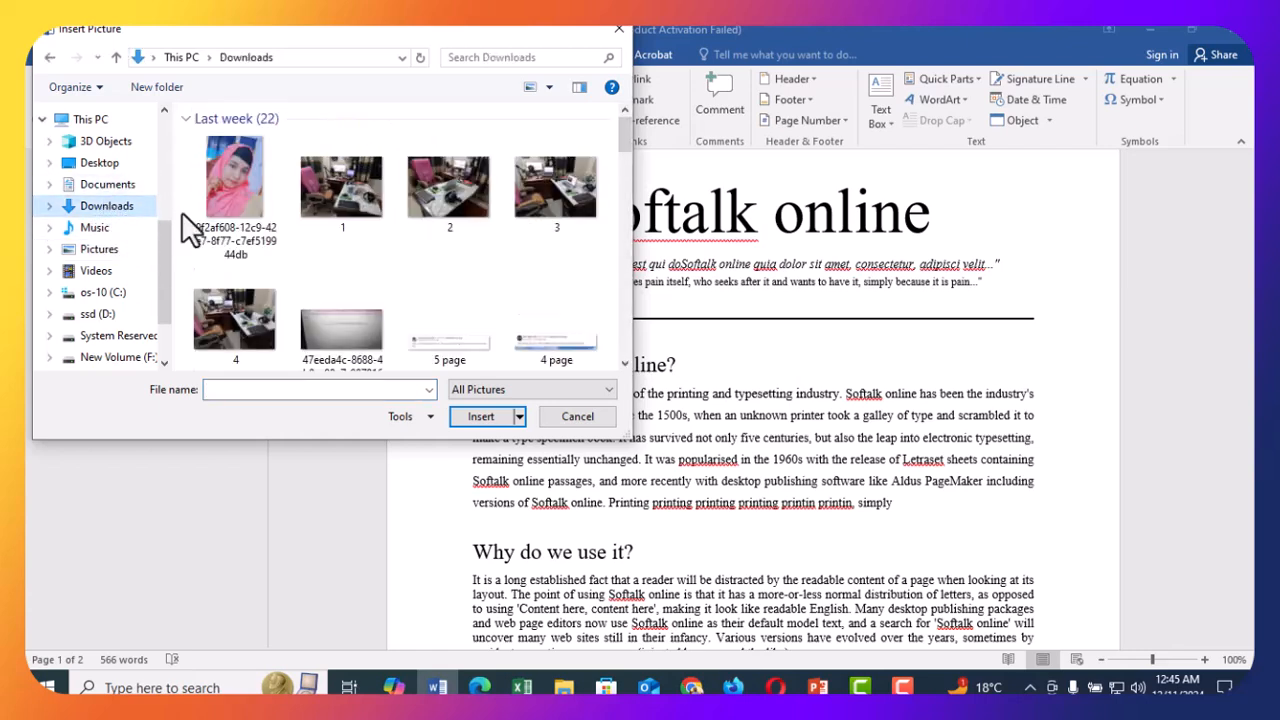
scroll(320, 230, "down", 3)
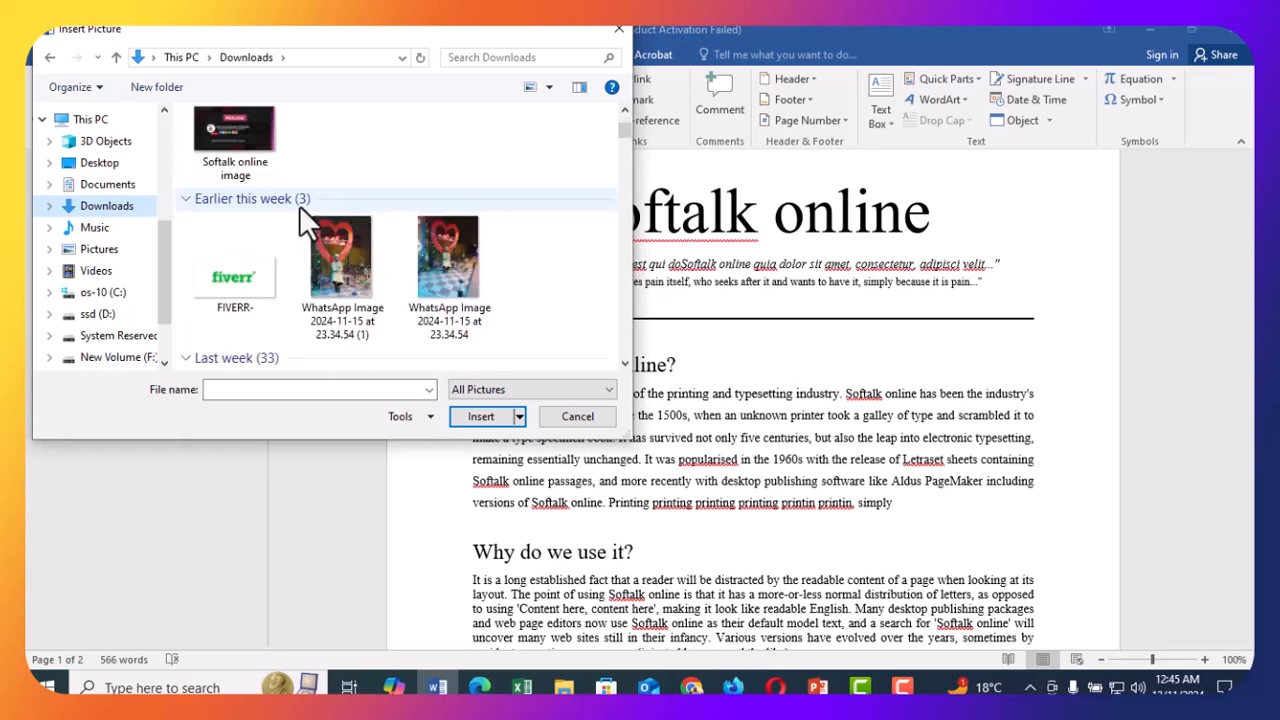
scroll(280, 300, "down", 3)
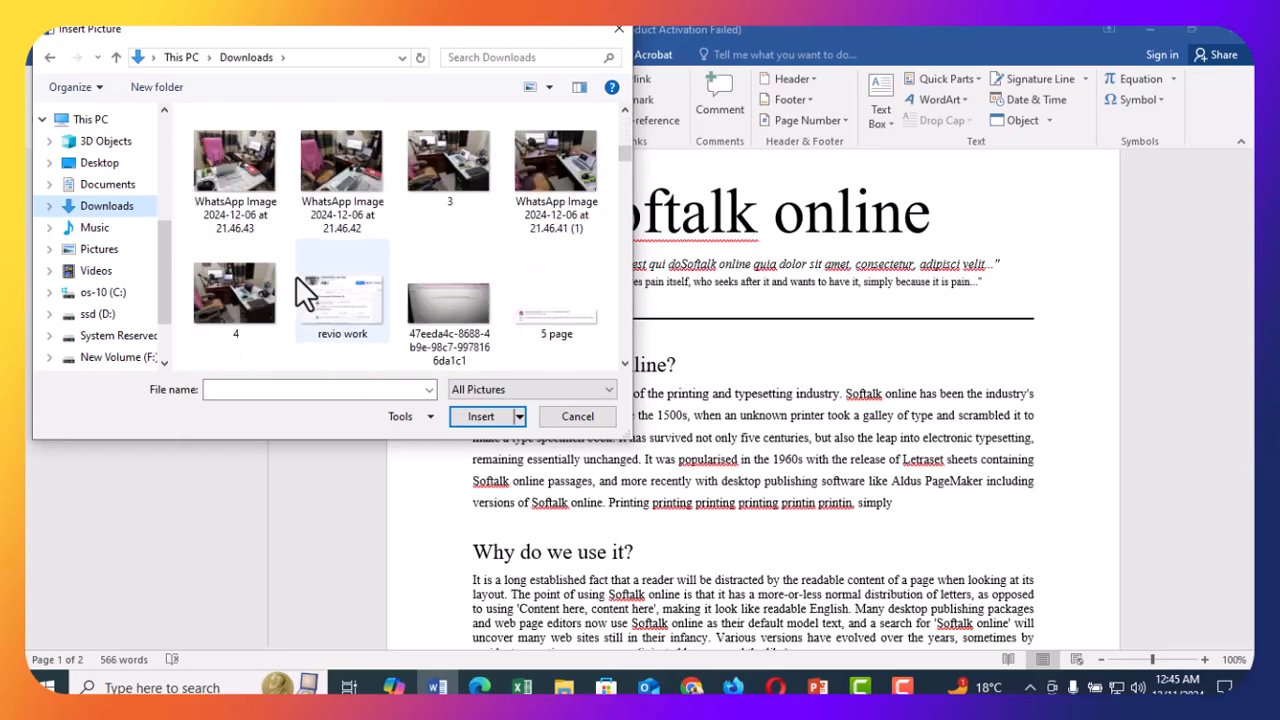
scroll(308, 250, "down", 3)
scroll(308, 240, "down", 3)
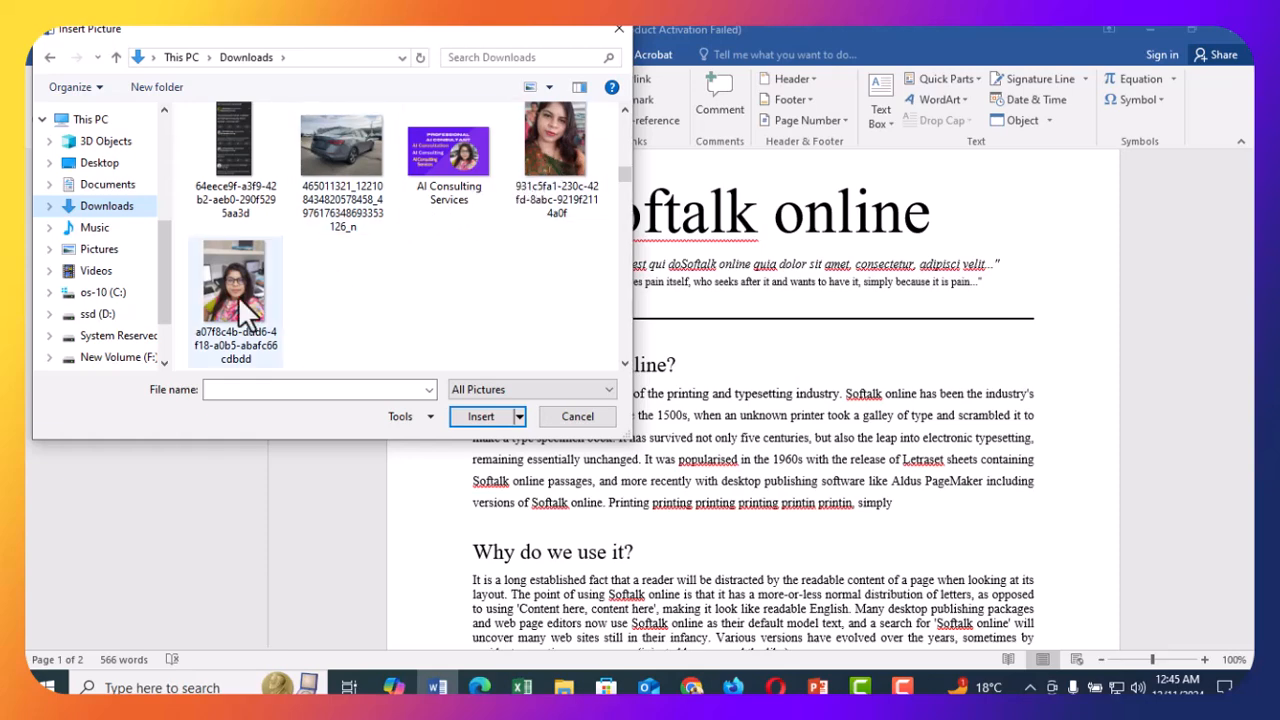
scroll(332, 265, "down", 10)
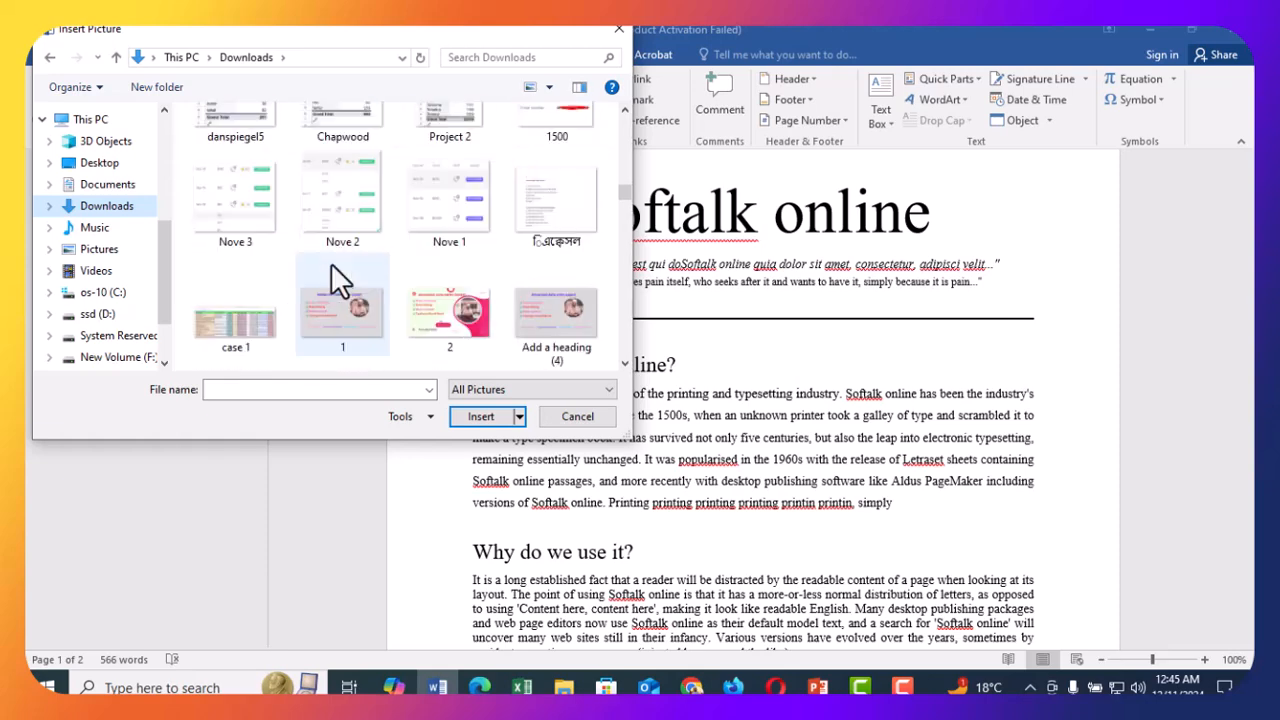
scroll(331, 263, "down", 1)
scroll(330, 265, "down", 5)
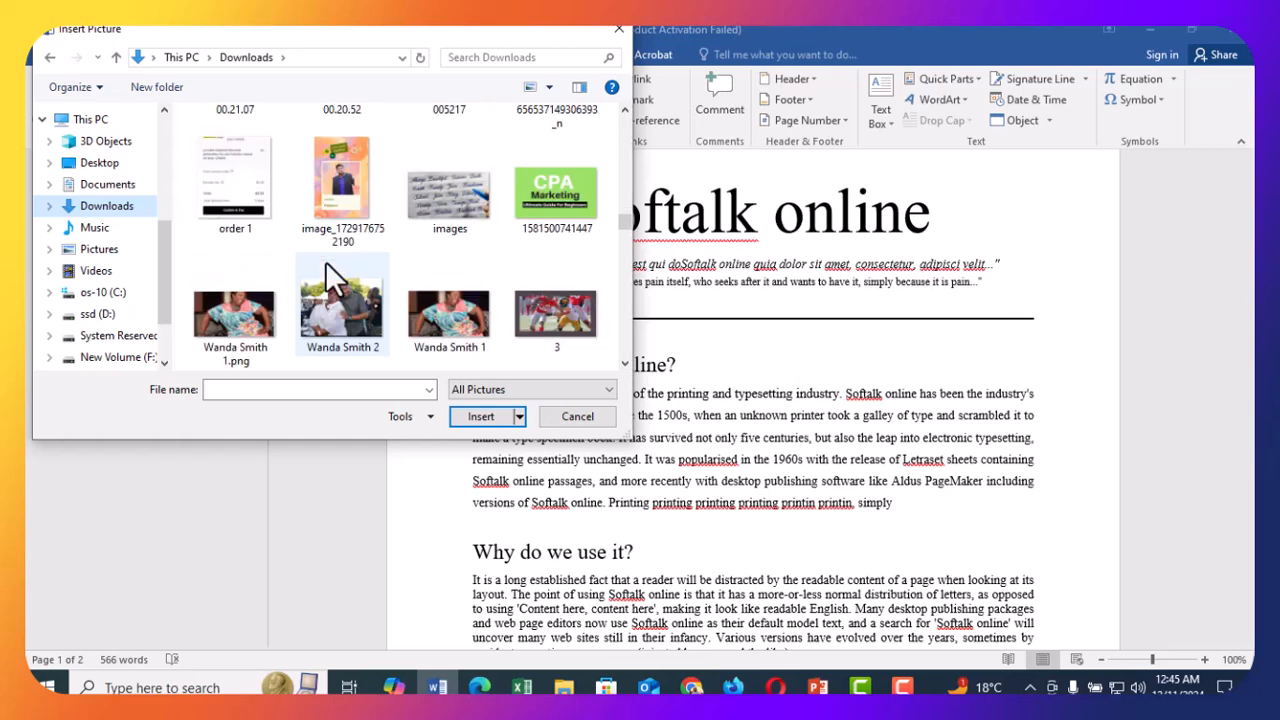
scroll(339, 210, "down", 5)
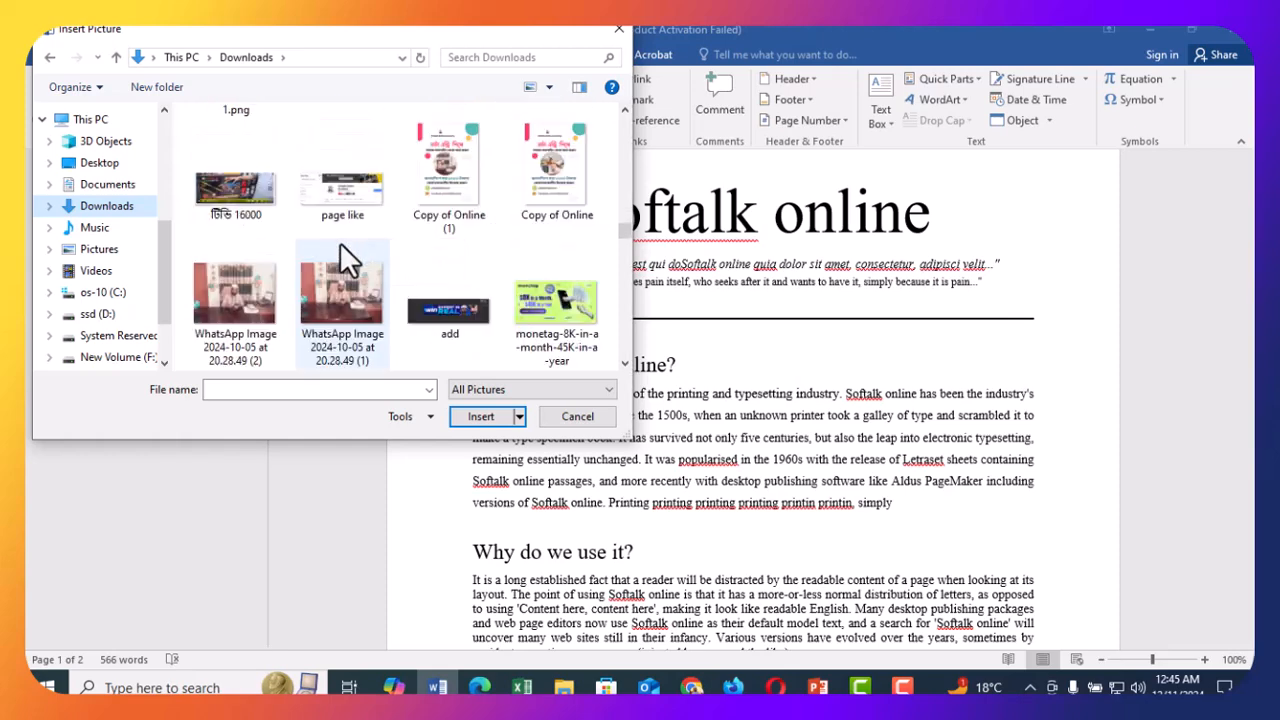
left_click(330, 290)
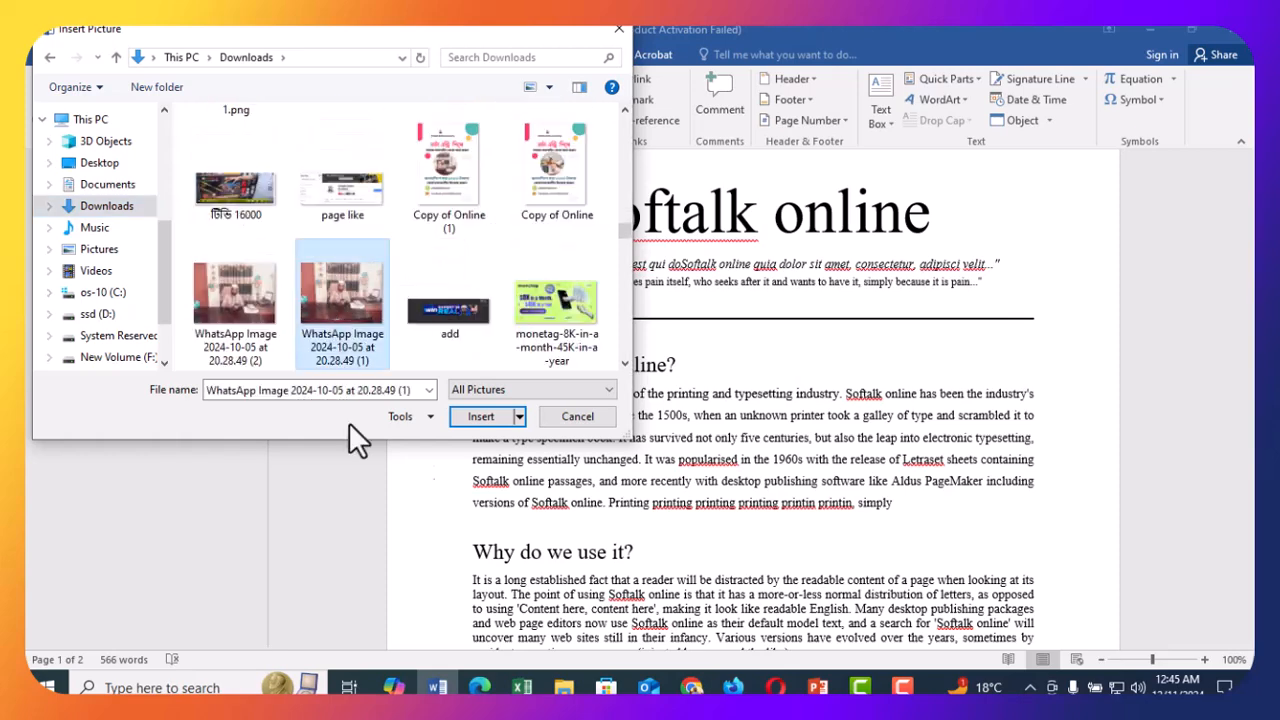
left_click(484, 412)
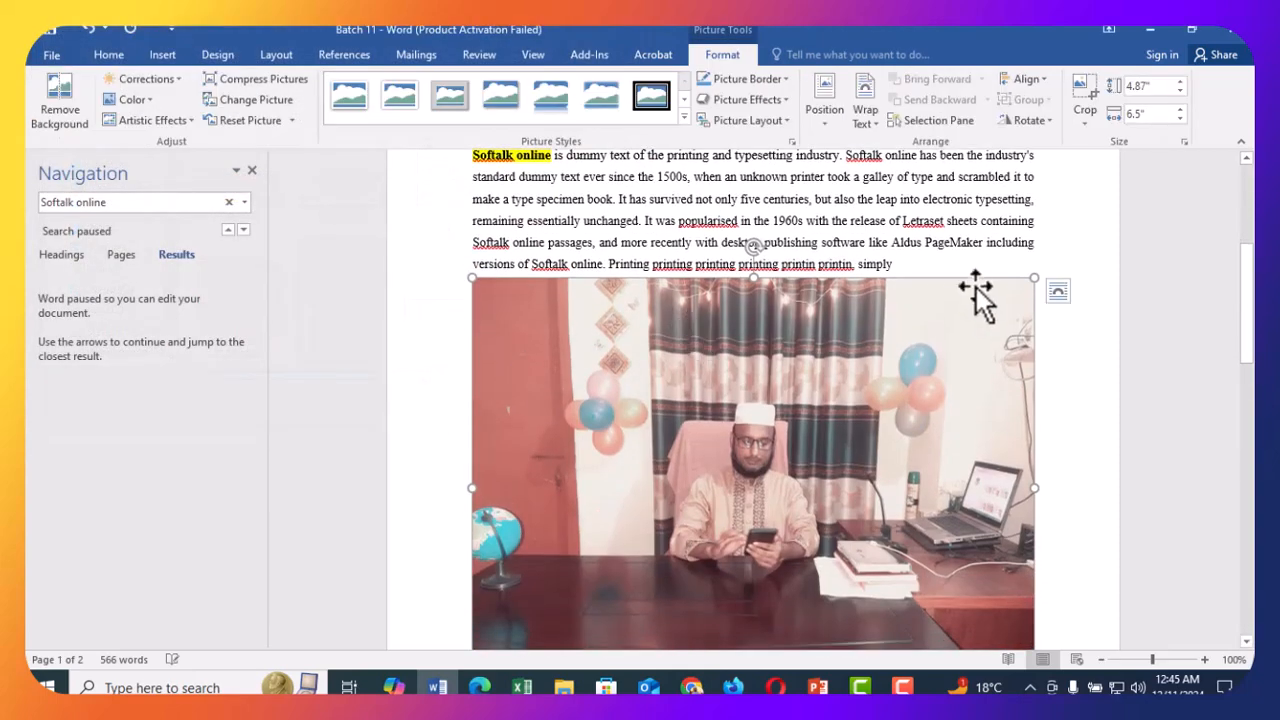
scroll(737, 371, "down", 2)
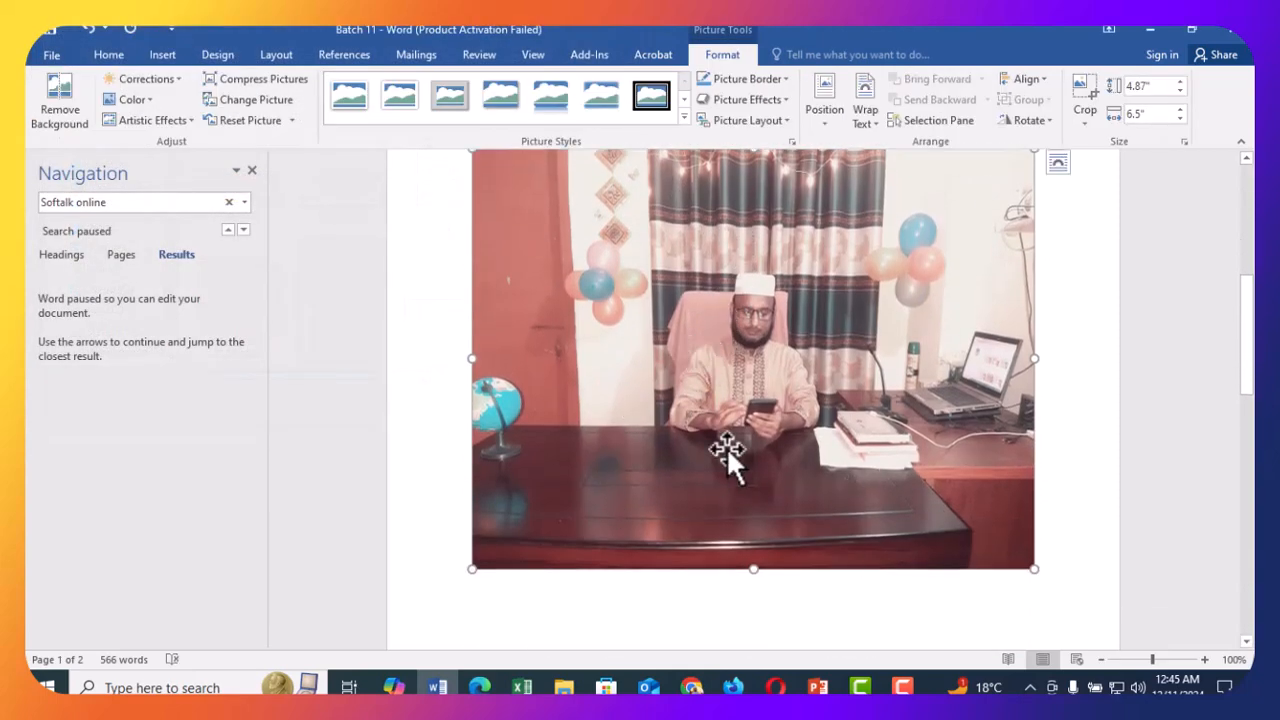
- Set the inserted picture's text wrapping to In Front of Text
scroll(727, 455, "up", 4)
scroll(751, 360, "down", 1)
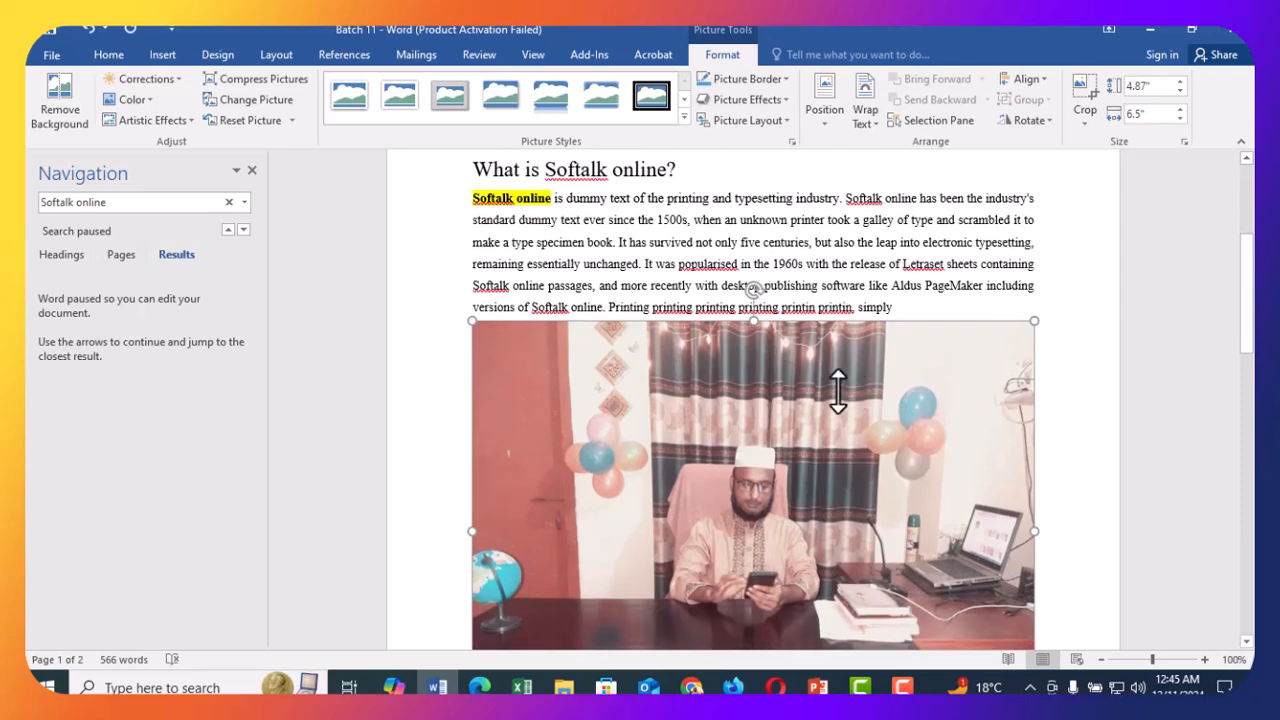
right_click(778, 366)
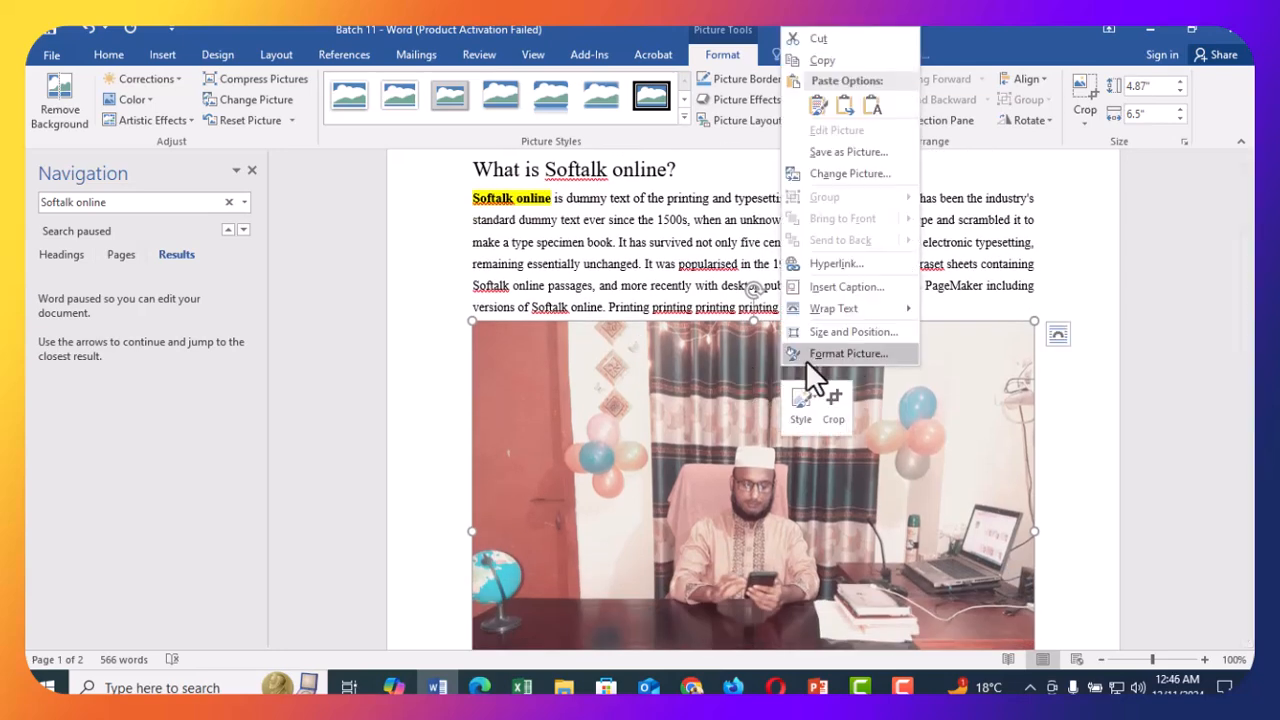
mouse_move(830, 319)
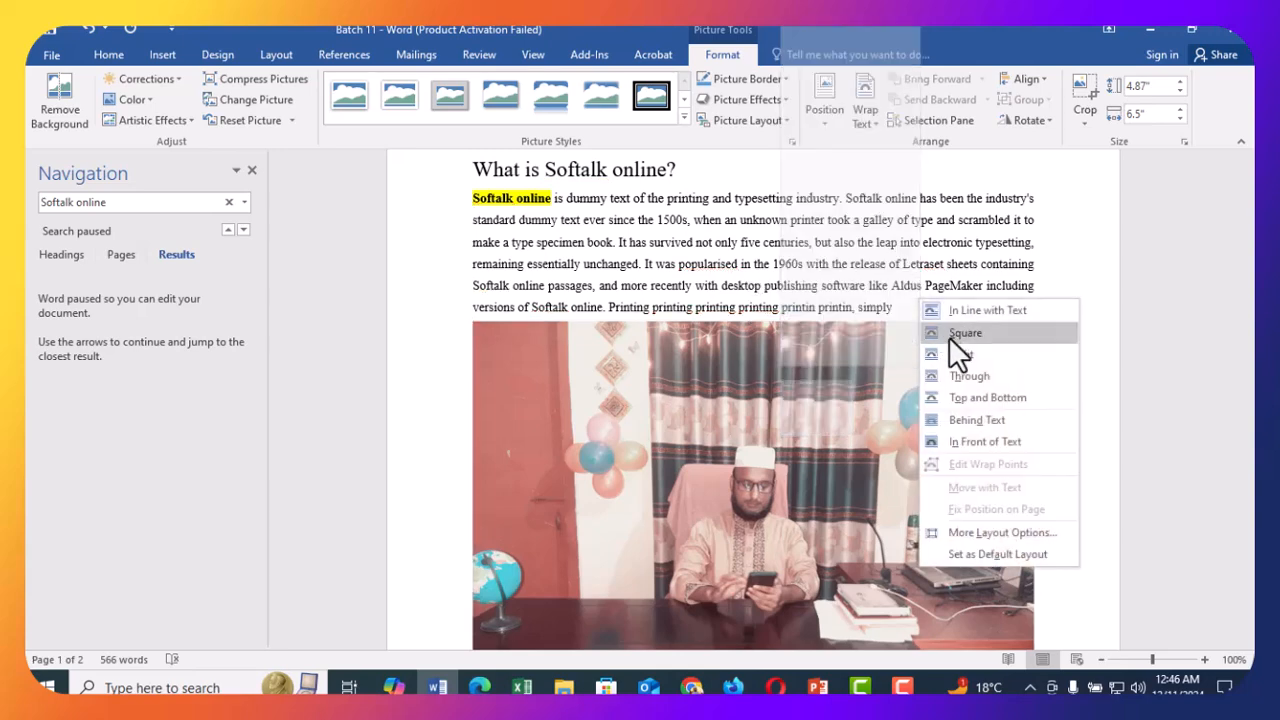
left_click(965, 439)
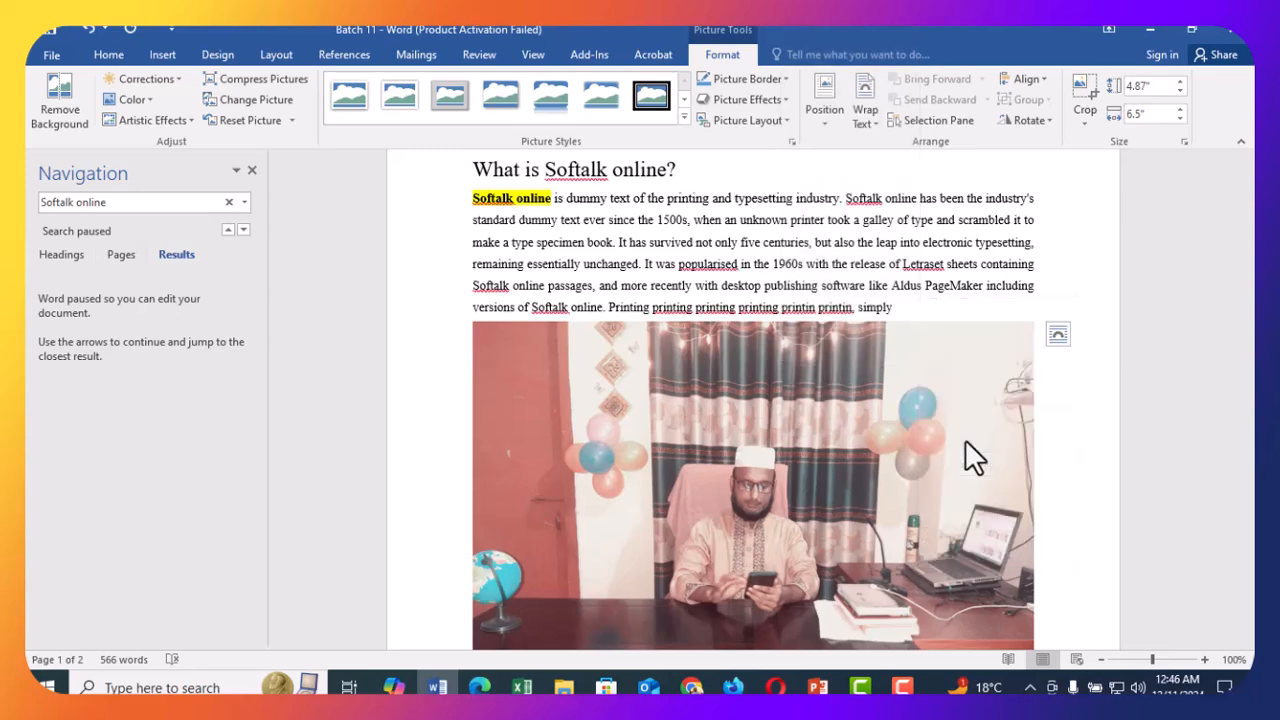
- Shrink the picture proportionally to about 1.22" high by 1.63" wide
left_click_drag(1033, 325, 737, 509)
scroll(720, 495, "down", 6)
scroll(706, 476, "down", 2)
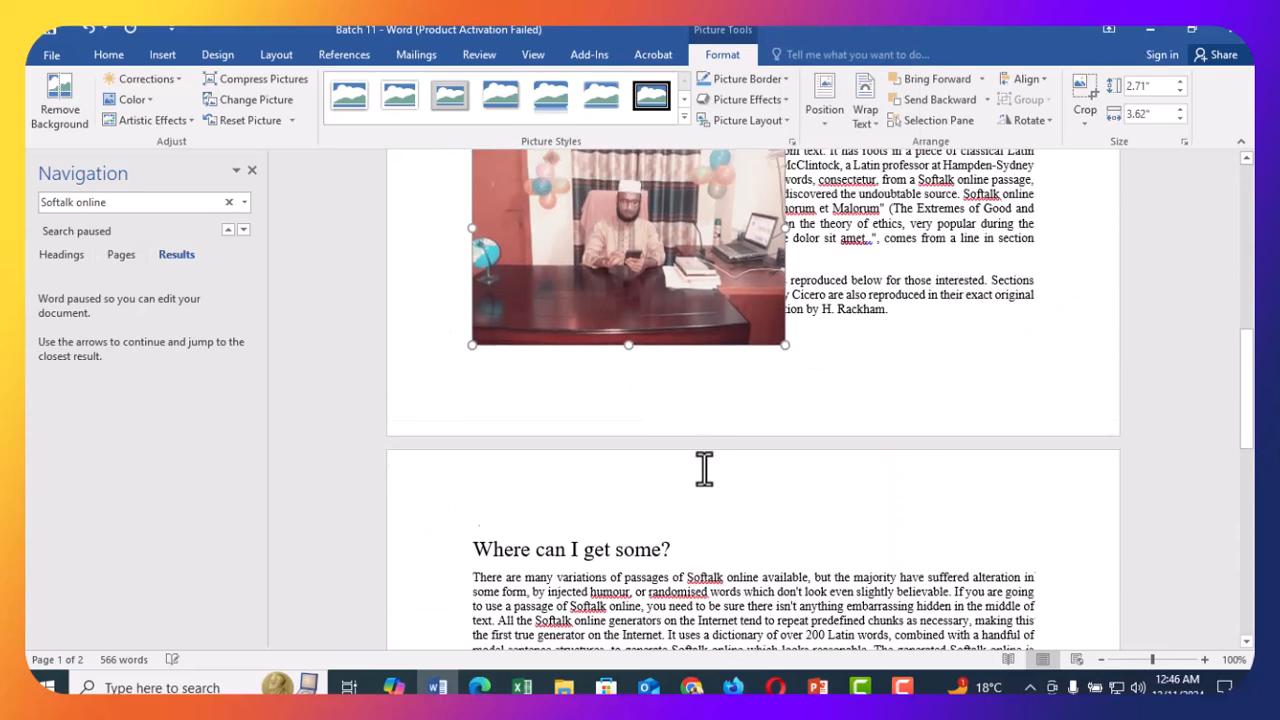
scroll(703, 469, "up", 2)
left_click_drag(785, 390, 675, 301)
scroll(712, 425, "up", 4)
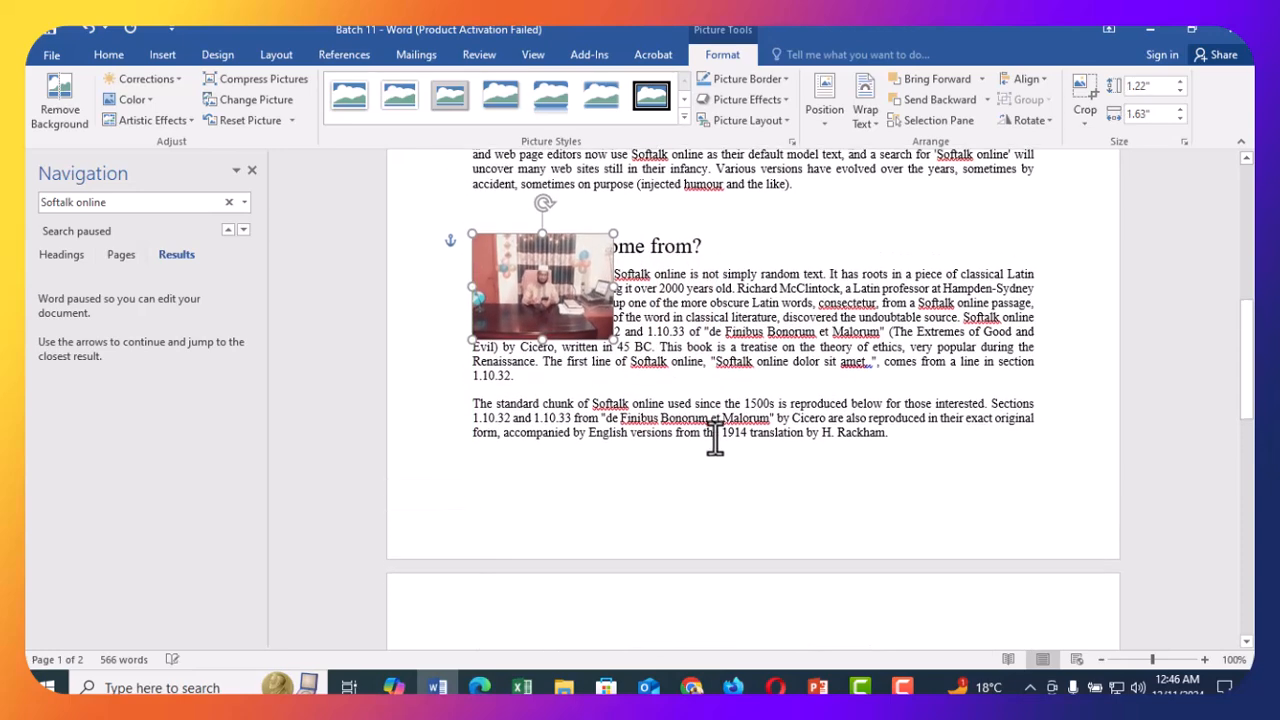
- Move the picture just below the right half of the "Why do we use it?" paragraph and shrink it to about 0.88" by 1.18"
left_click_drag(568, 359, 850, 311)
left_click_drag(783, 355, 817, 338)
mouse_move(880, 311)
left_mouse_down()
mouse_move(960, 396)
mouse_move(940, 424)
mouse_move(703, 297)
mouse_move(596, 308)
mouse_move(505, 270)
mouse_move(836, 316)
mouse_move(458, 186)
mouse_move(545, 255)
mouse_move(866, 303)
left_mouse_up()
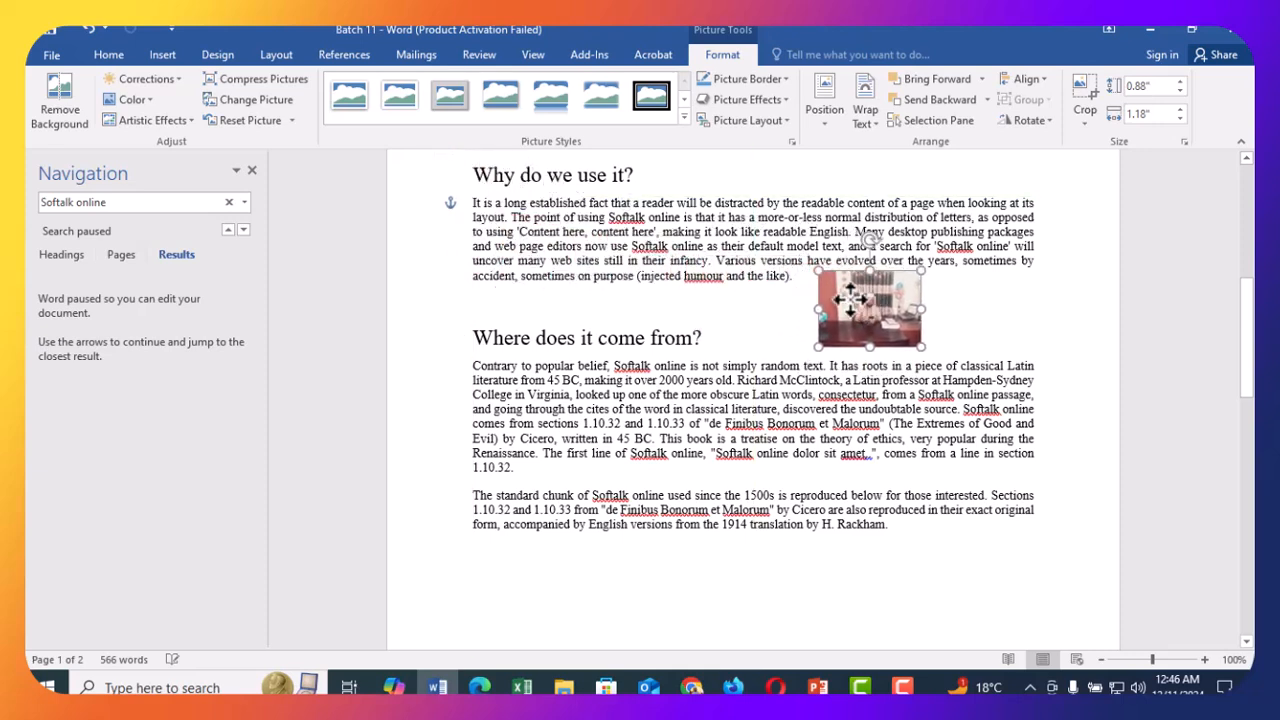
- Add a blank line above the "Where does it come from?" heading and place the picture in that gap near the left margin
left_click(478, 338)
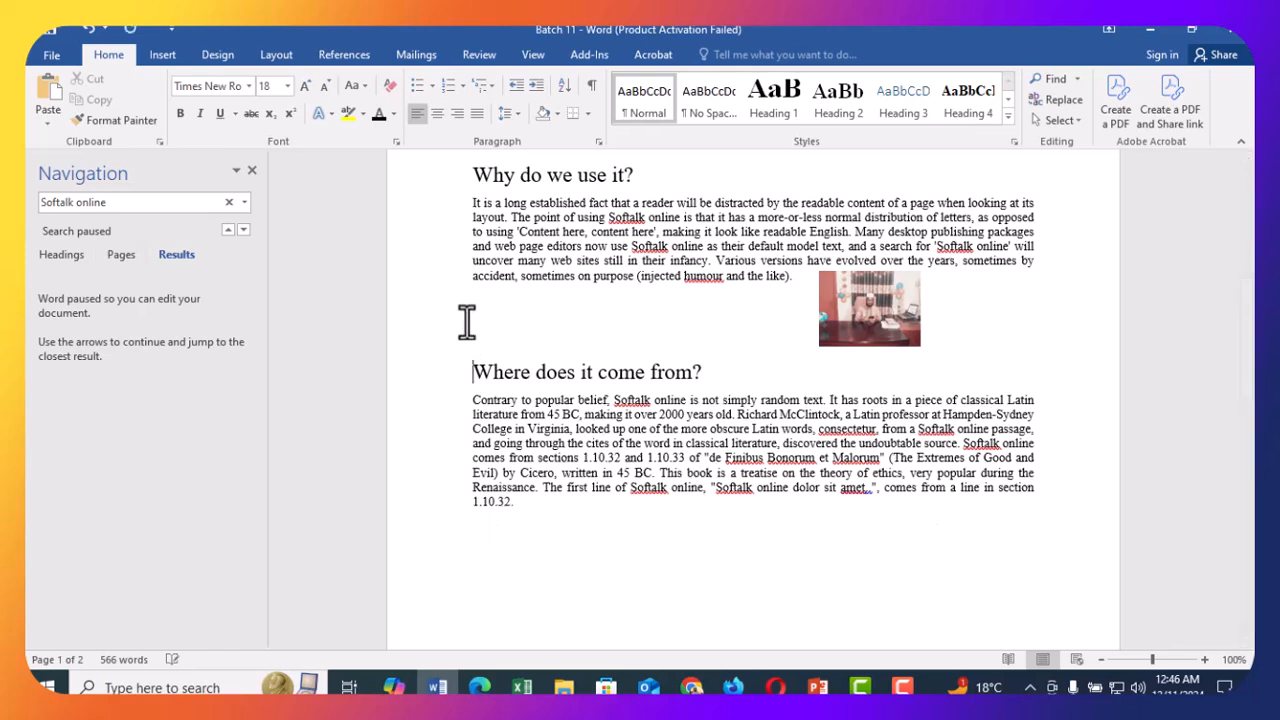
left_click(849, 303)
left_click_drag(849, 303, 488, 318)
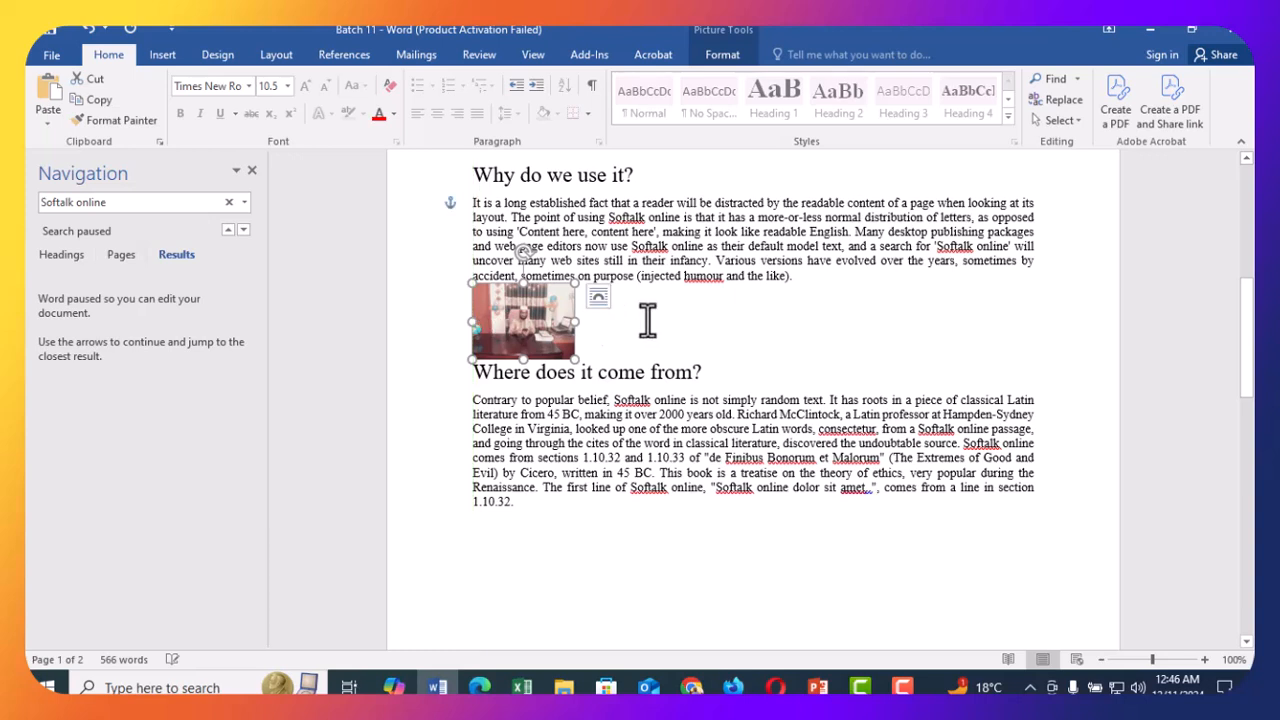
left_click(660, 330)
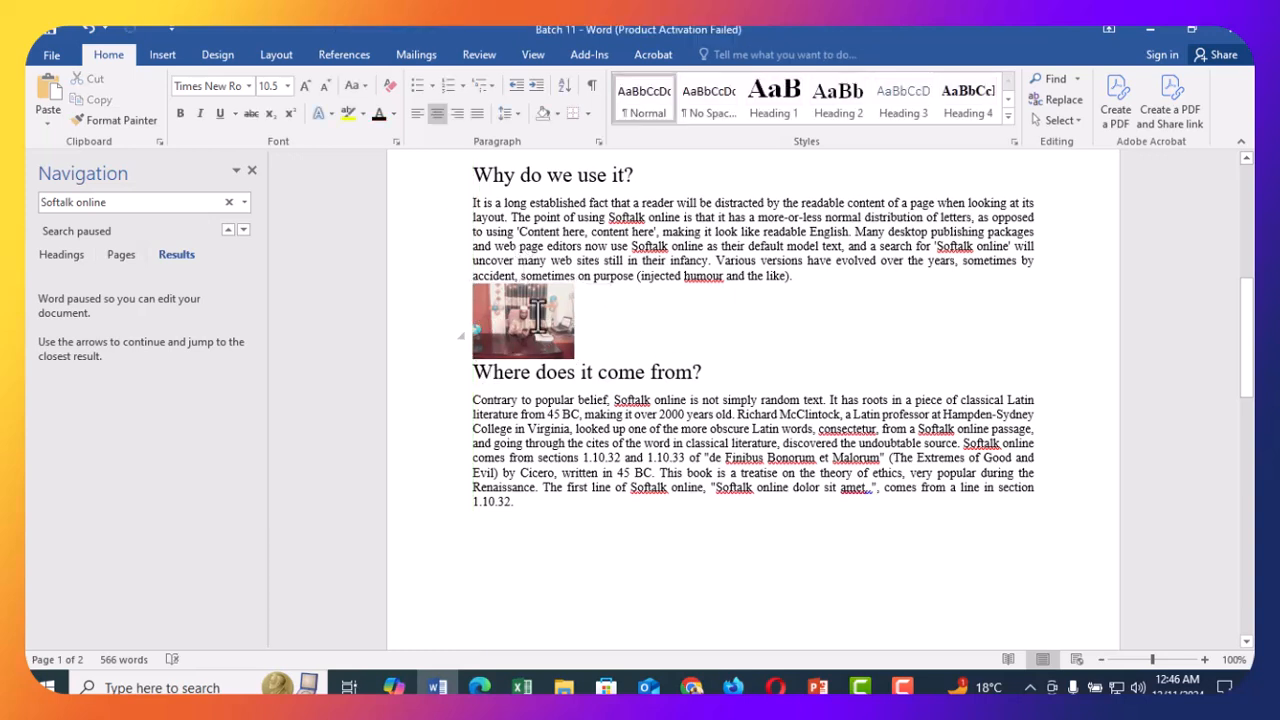
mouse_move(558, 323)
left_mouse_down()
mouse_move(828, 330)
mouse_move(694, 360)
mouse_move(743, 323)
mouse_move(663, 449)
mouse_move(697, 302)
mouse_move(643, 320)
mouse_move(466, 310)
mouse_move(541, 327)
mouse_move(535, 290)
mouse_move(540, 316)
left_mouse_up()
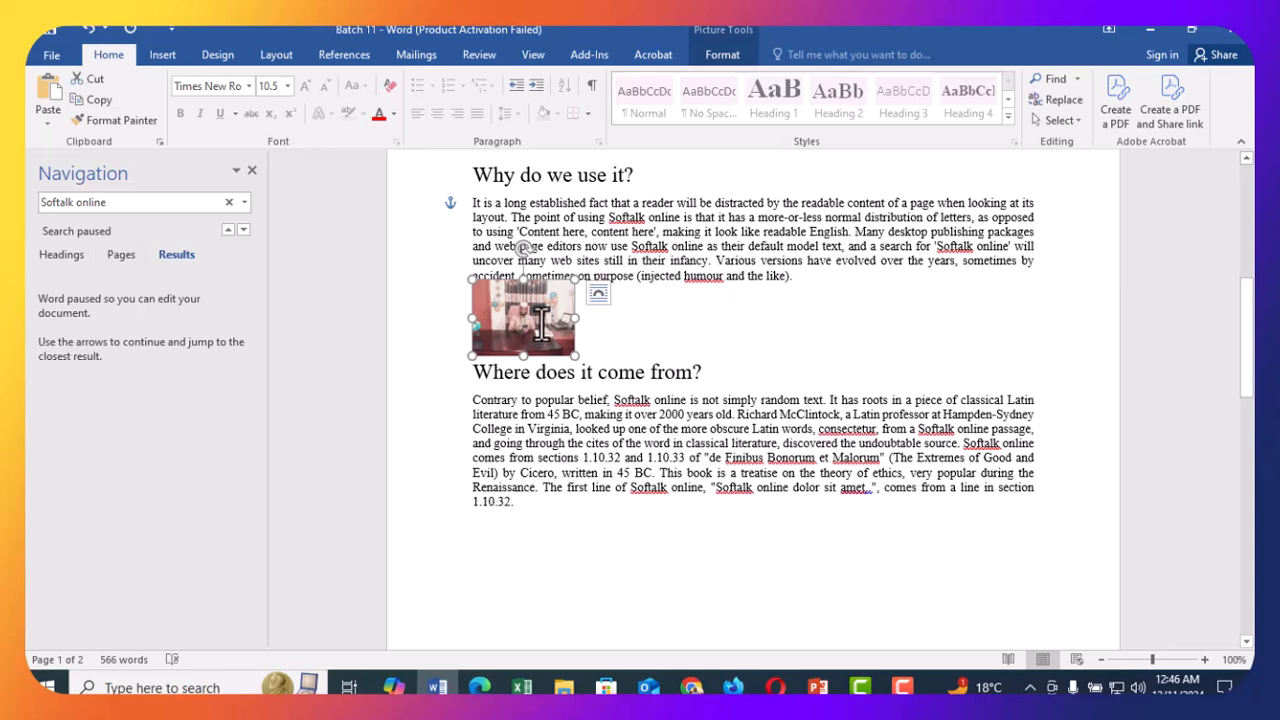
left_click_drag(546, 318, 558, 309)
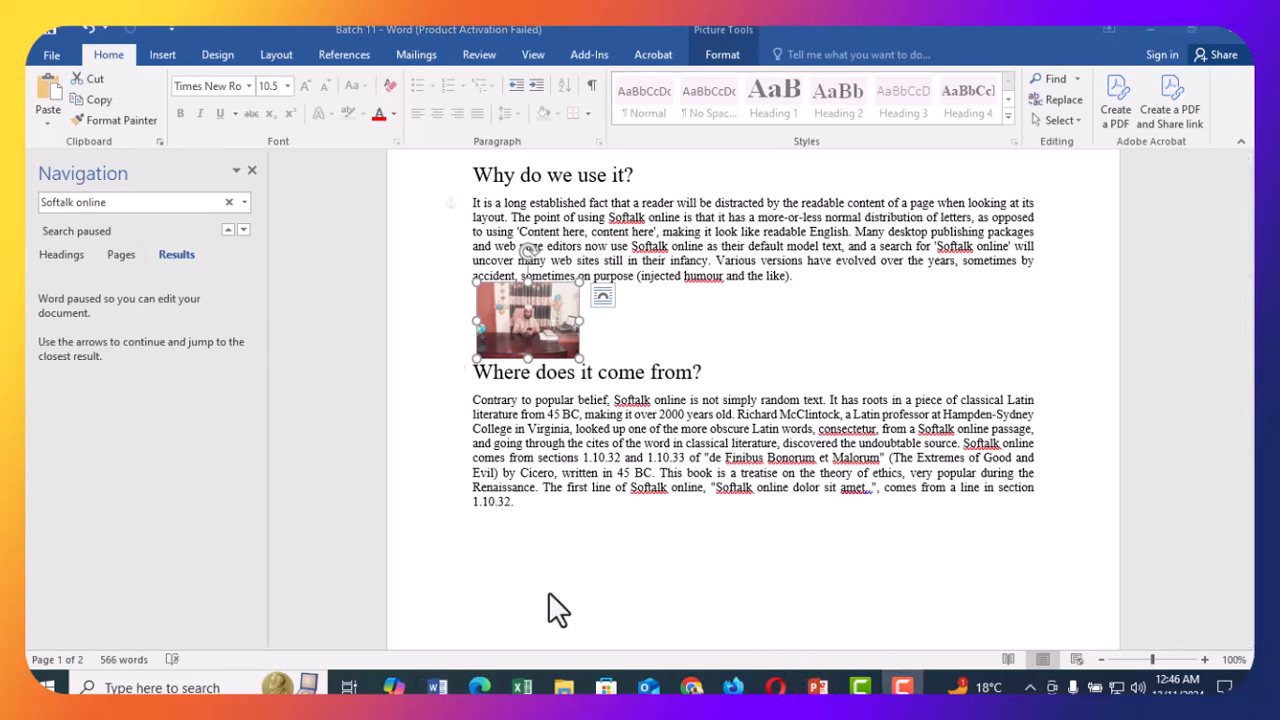
- Switch to PowerPoint to check the topic list on the Class 4 Basic Microsoft Word slide, and return to the Batch 11 document in Word
left_click(817, 687)
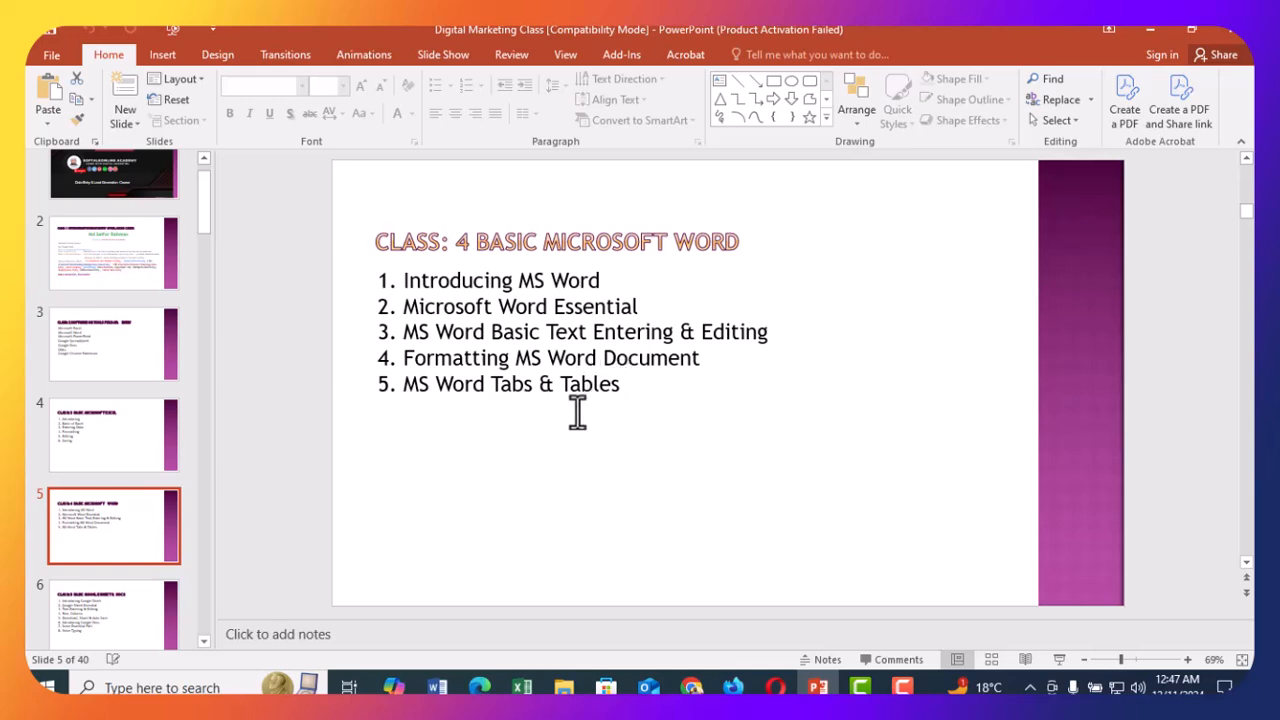
left_click(1156, 27)
scroll(627, 443, "up", 1)
scroll(627, 443, "up", 1)
scroll(590, 440, "down", 2)
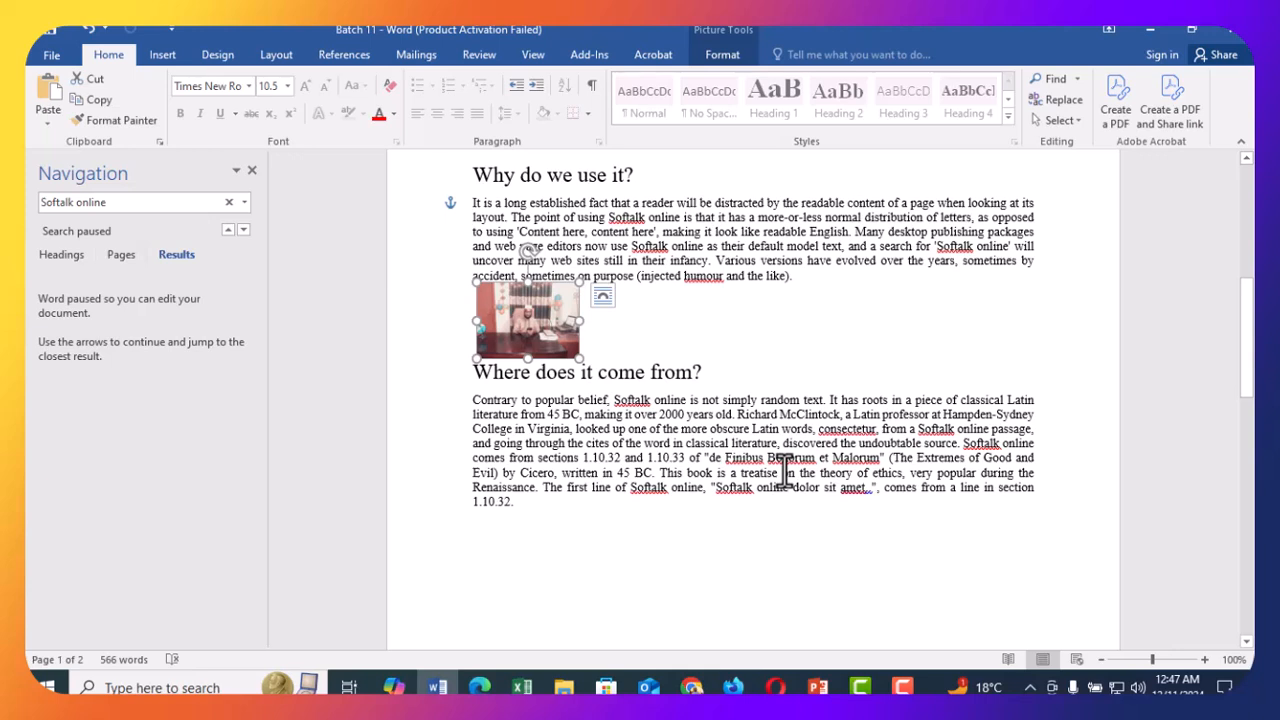
scroll(731, 382, "up", 2)
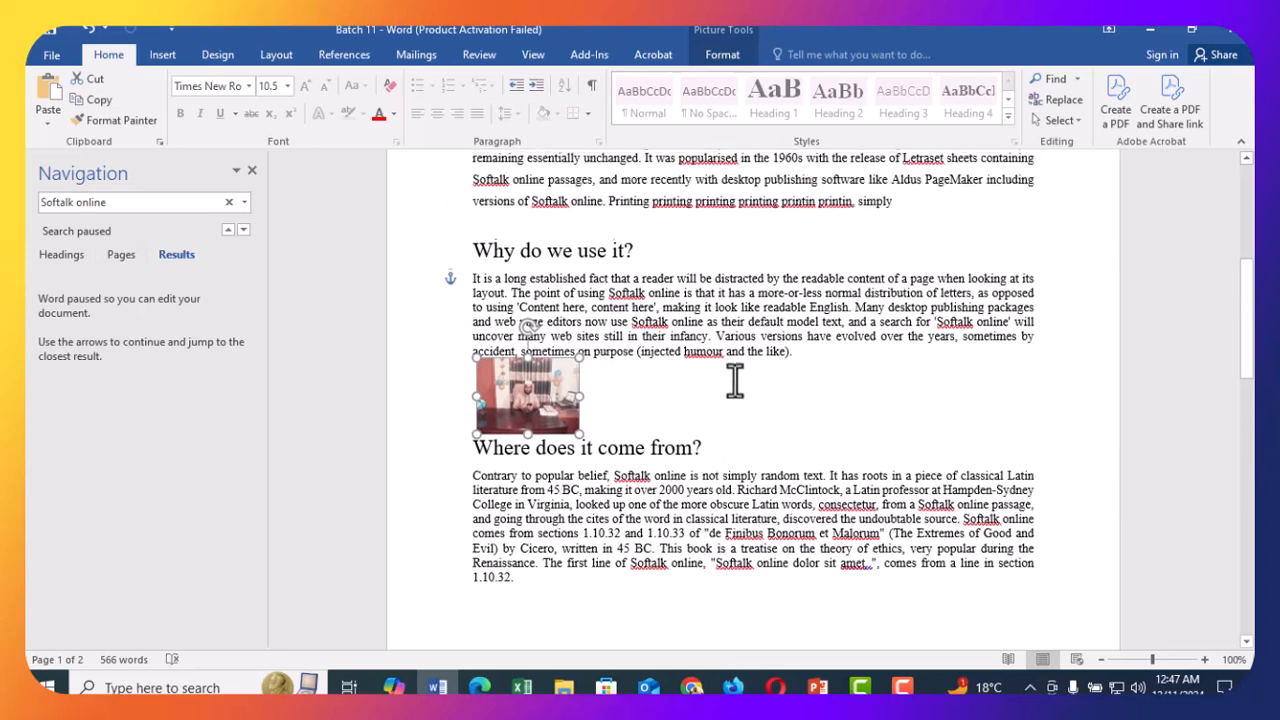
scroll(640, 400, "up", 6)
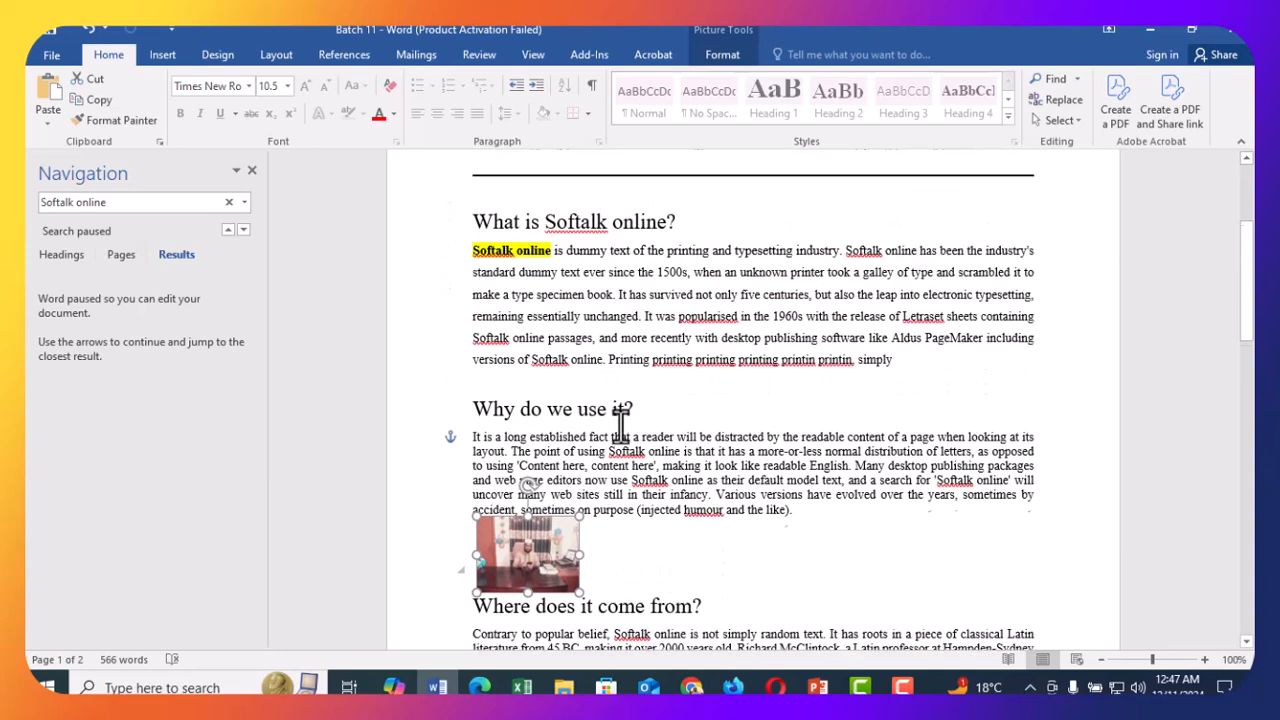
left_click(152, 56)
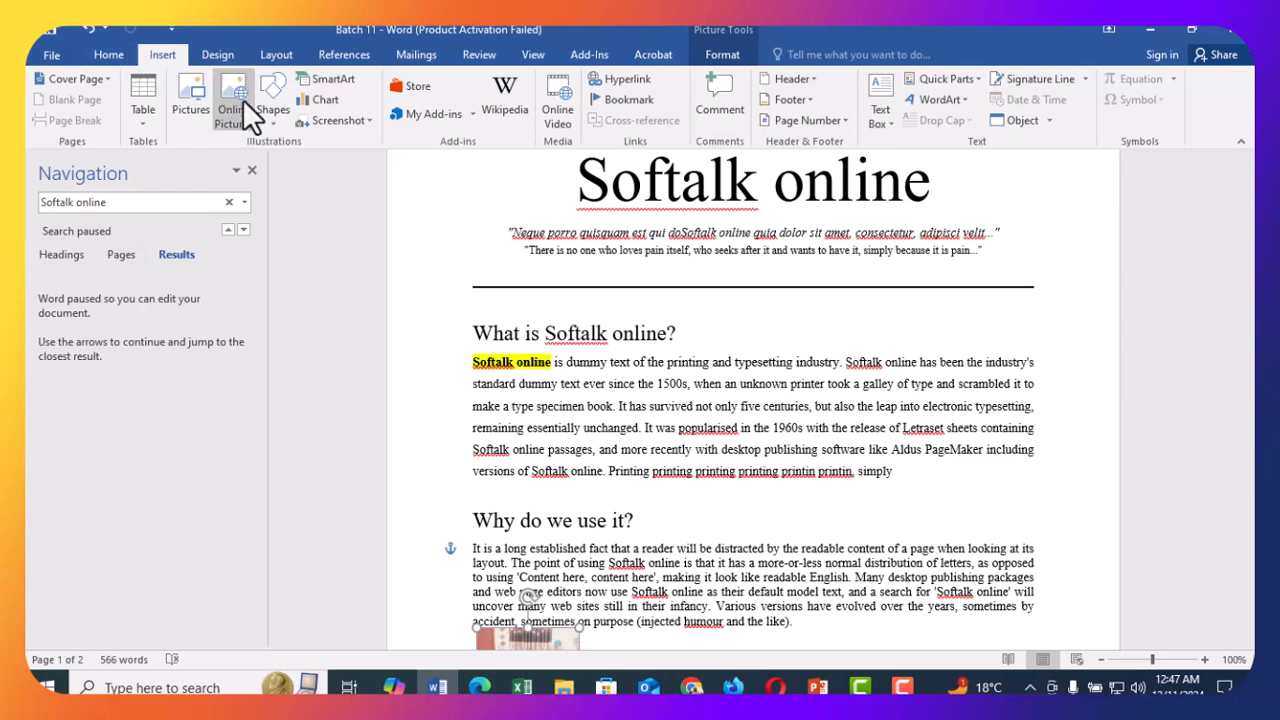
left_click(114, 54)
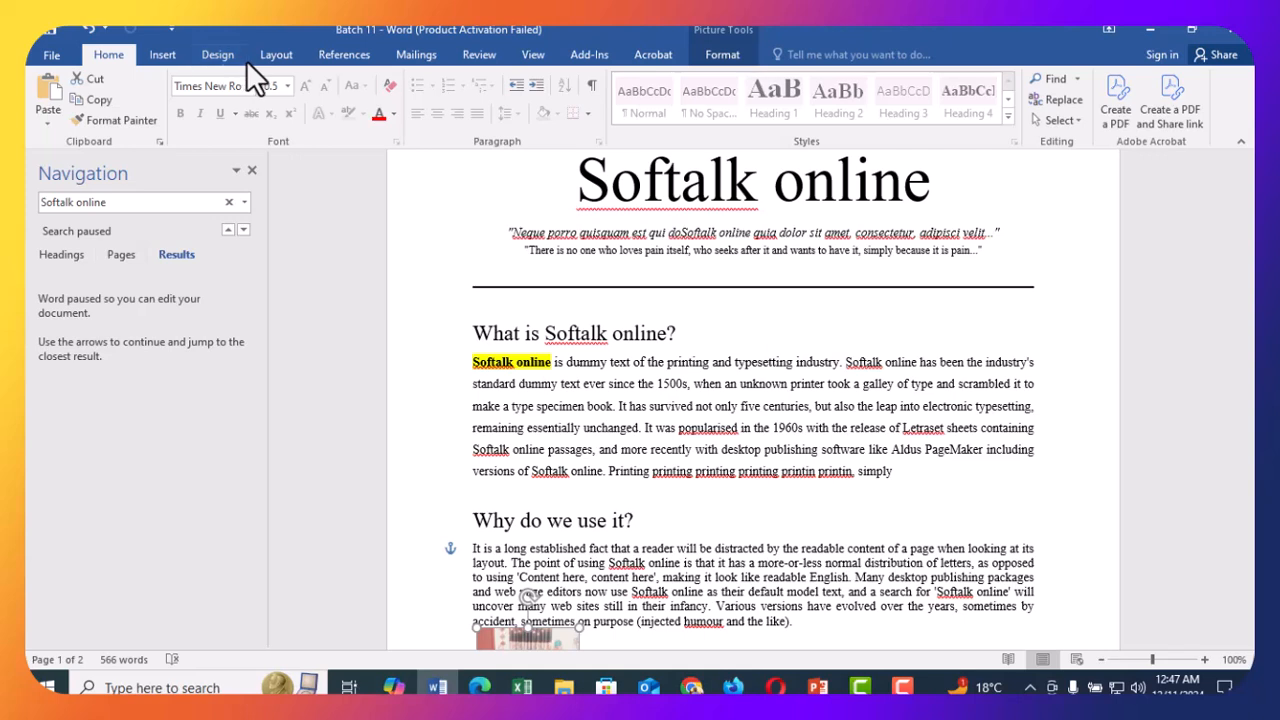
- Insert page numbers at the top of the page in the centred Plain Number 2 style and return to the body text
left_click(165, 56)
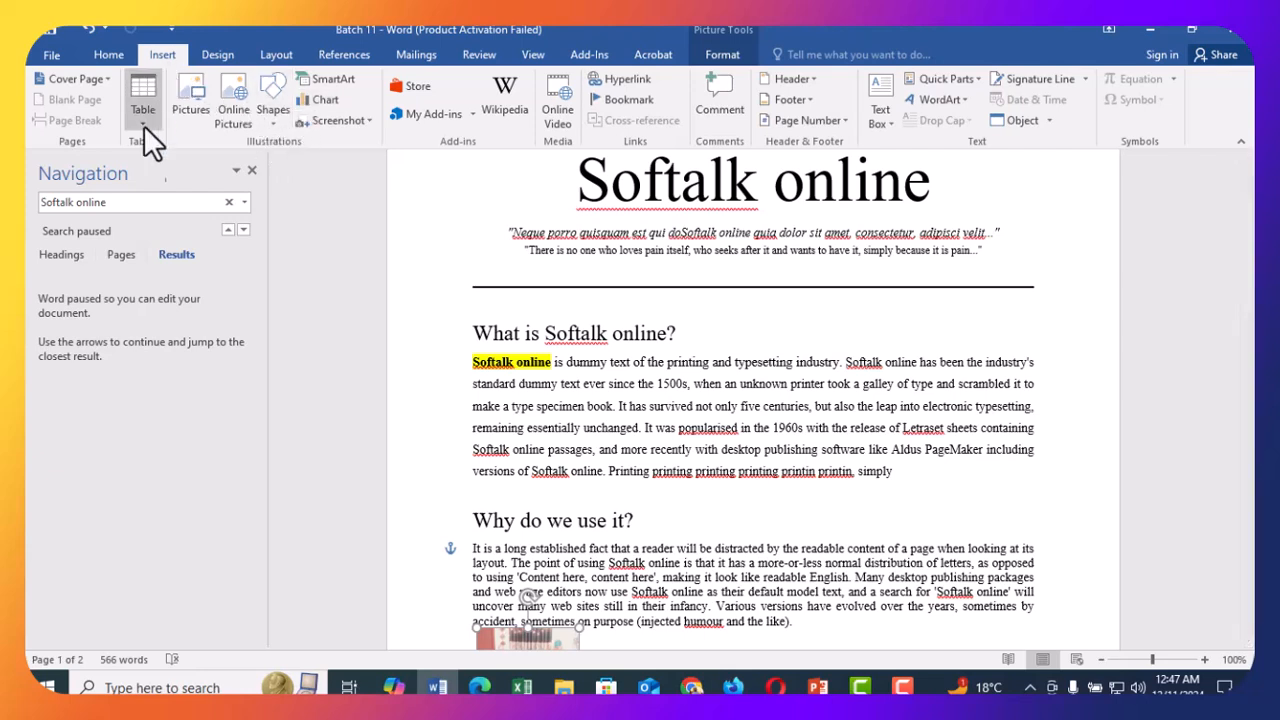
left_click(804, 119)
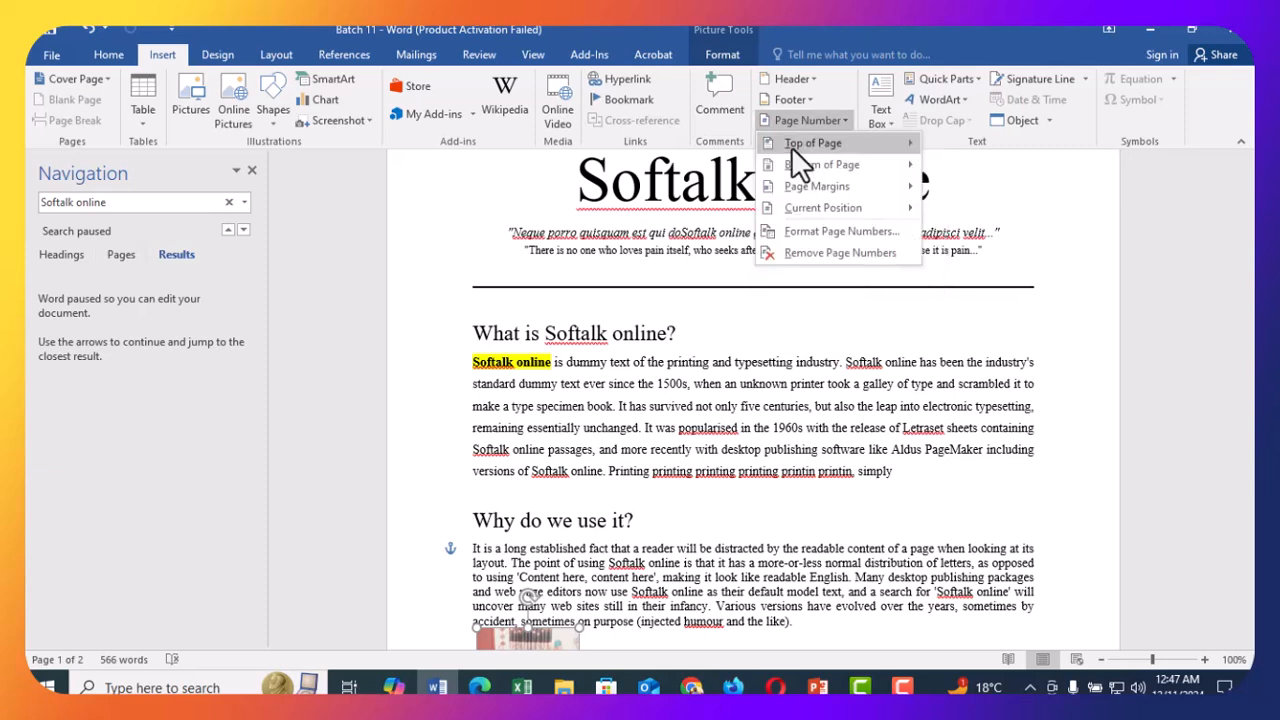
mouse_move(795, 148)
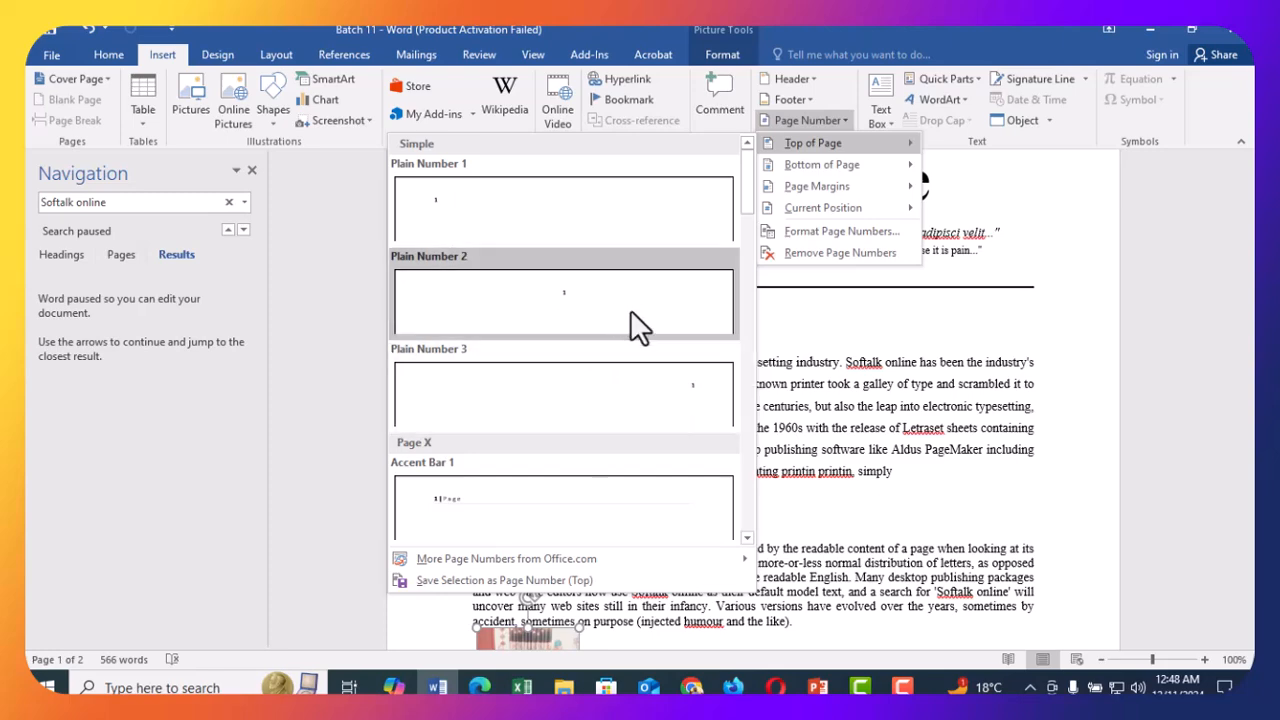
left_click(588, 303)
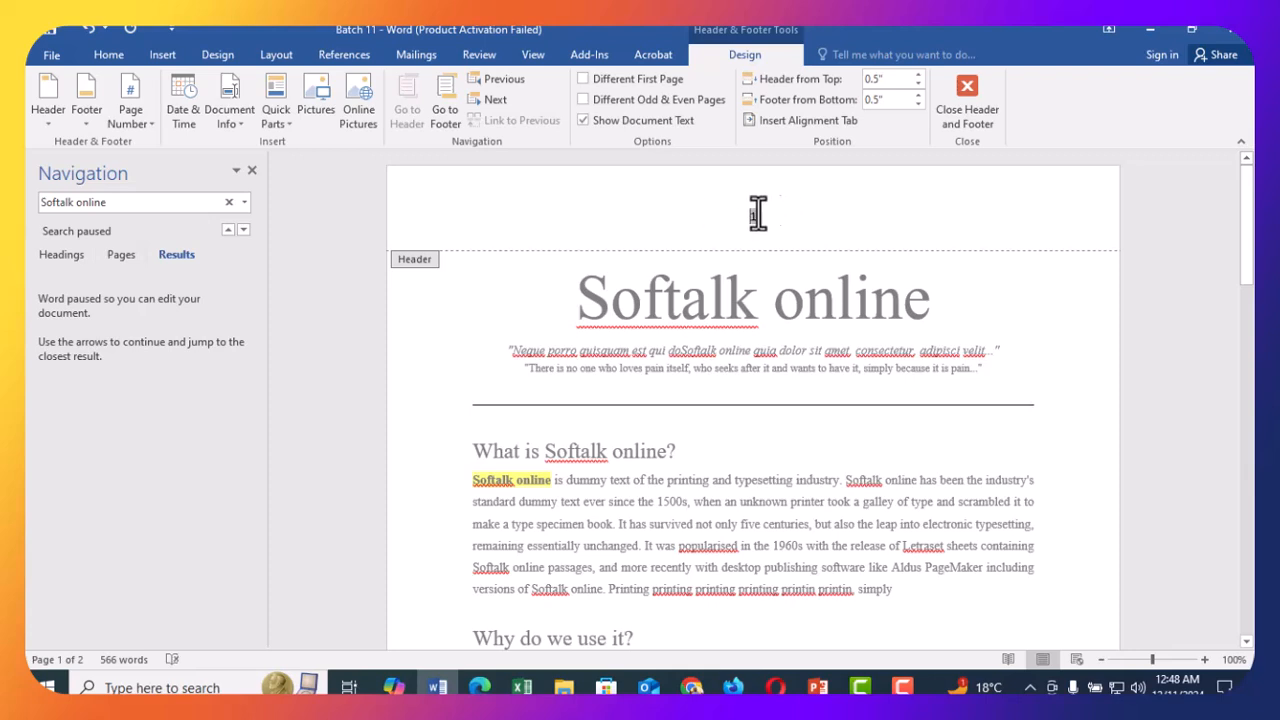
double_click(755, 435)
- Examine the page numbers in the headers of both pages
scroll(760, 430, "down", 15)
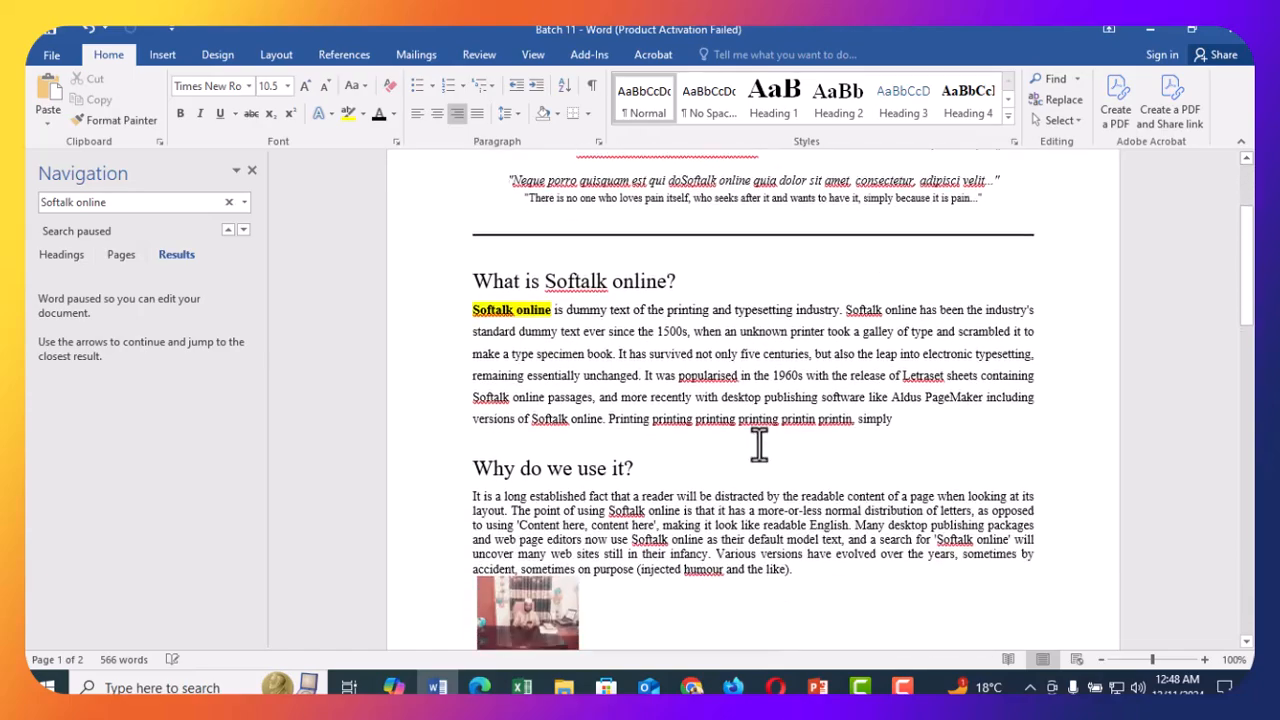
scroll(760, 425, "down", 1)
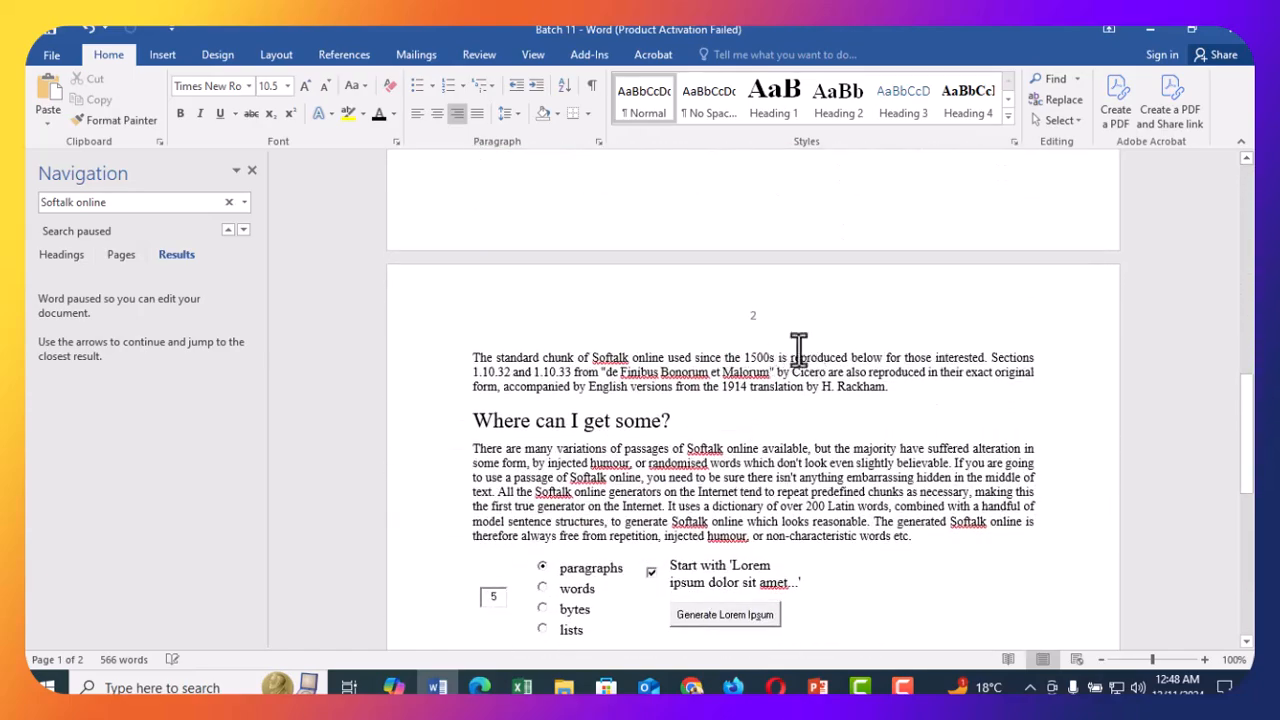
scroll(748, 400, "up", 12)
scroll(707, 474, "up", 3)
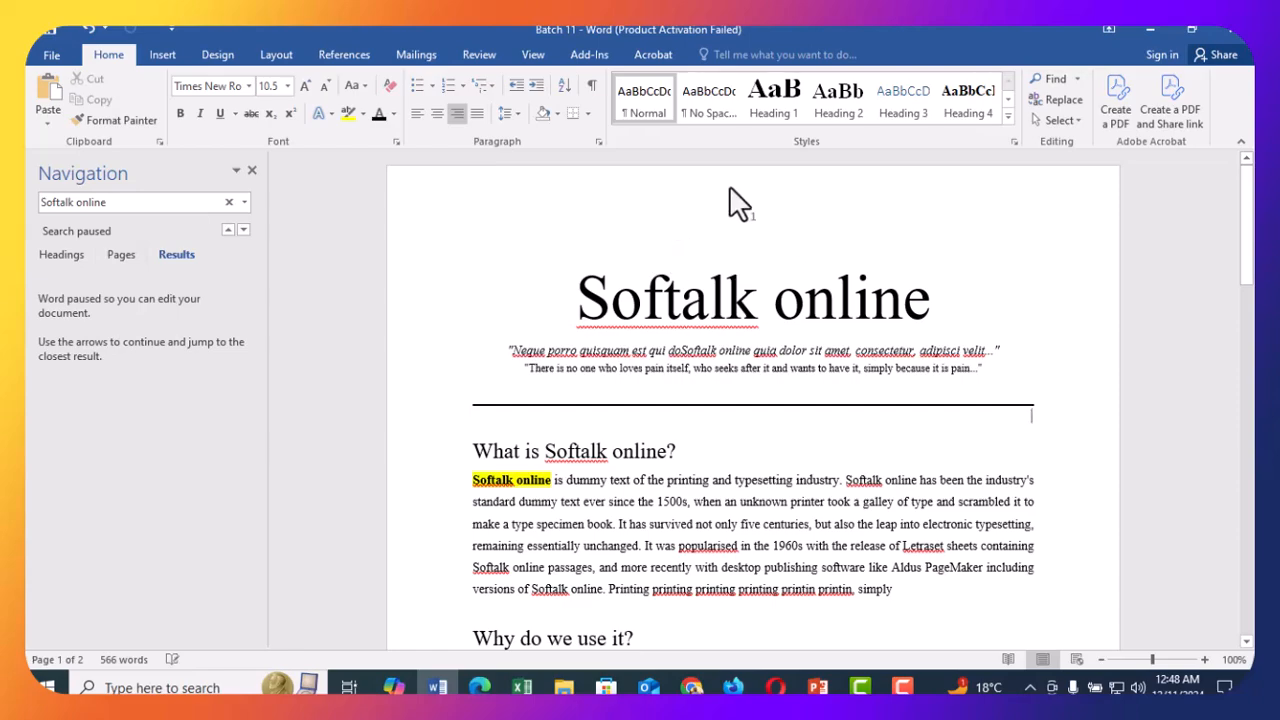
scroll(690, 320, "down", 12)
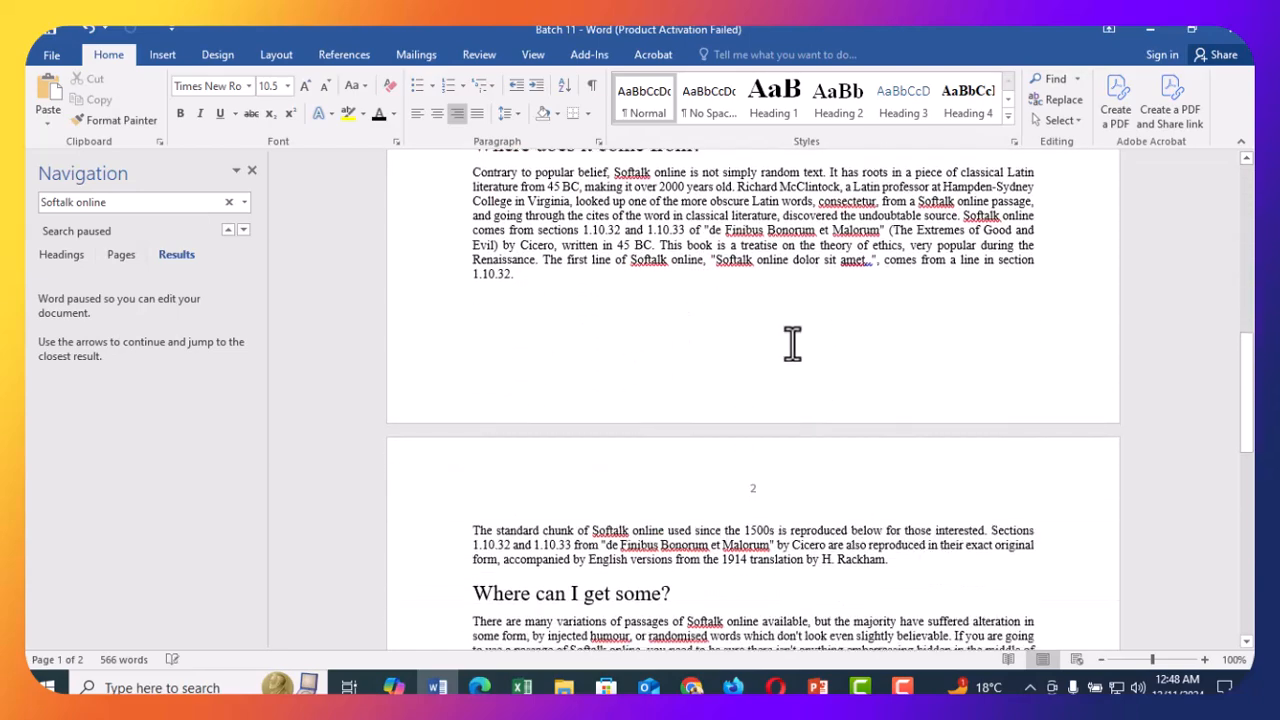
scroll(688, 360, "up", 1)
scroll(688, 360, "up", 4)
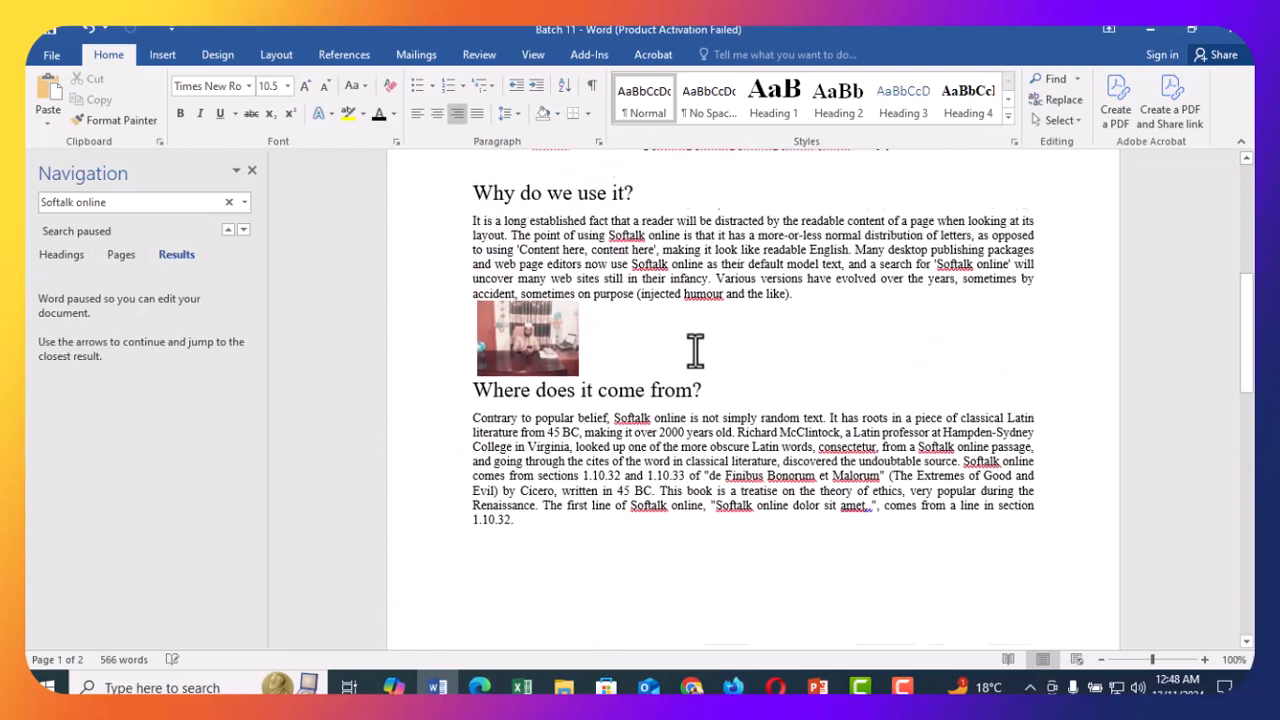
scroll(676, 365, "up", 5)
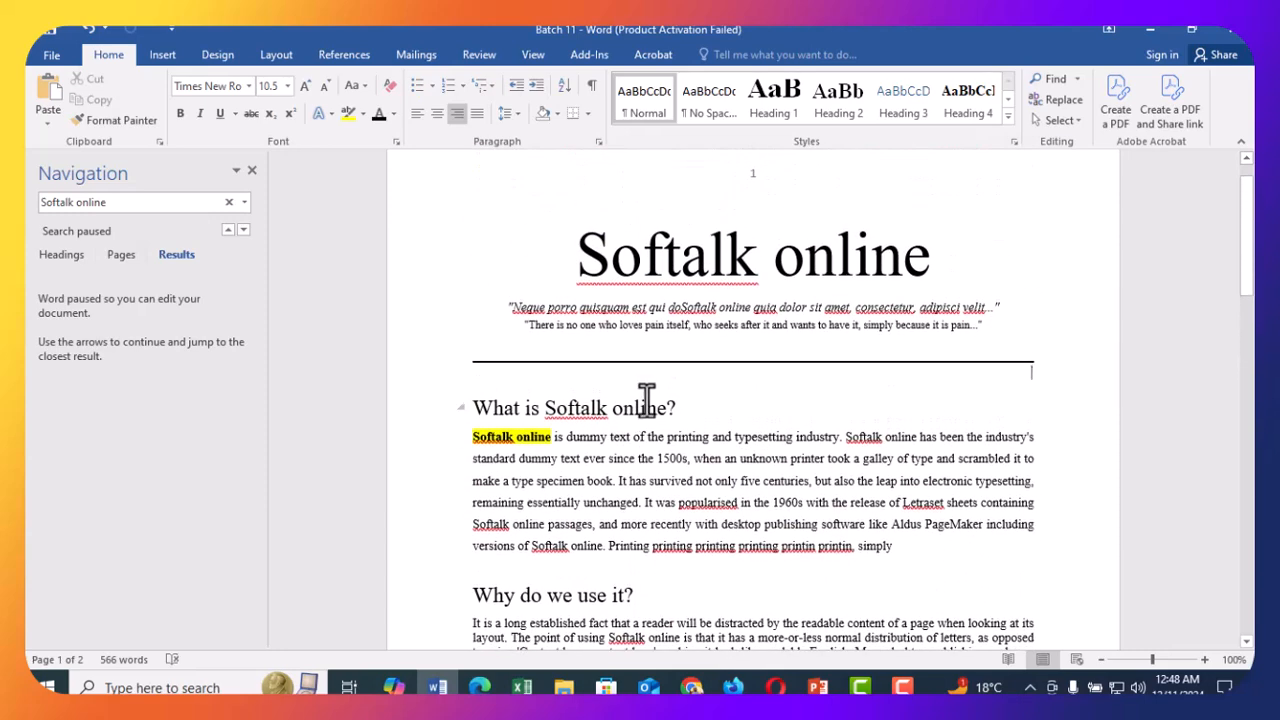
scroll(651, 400, "up", 1)
- Enter the sample text "sdhfsdfsjf" in the first page's footer and return to the body text
scroll(720, 320, "down", 12)
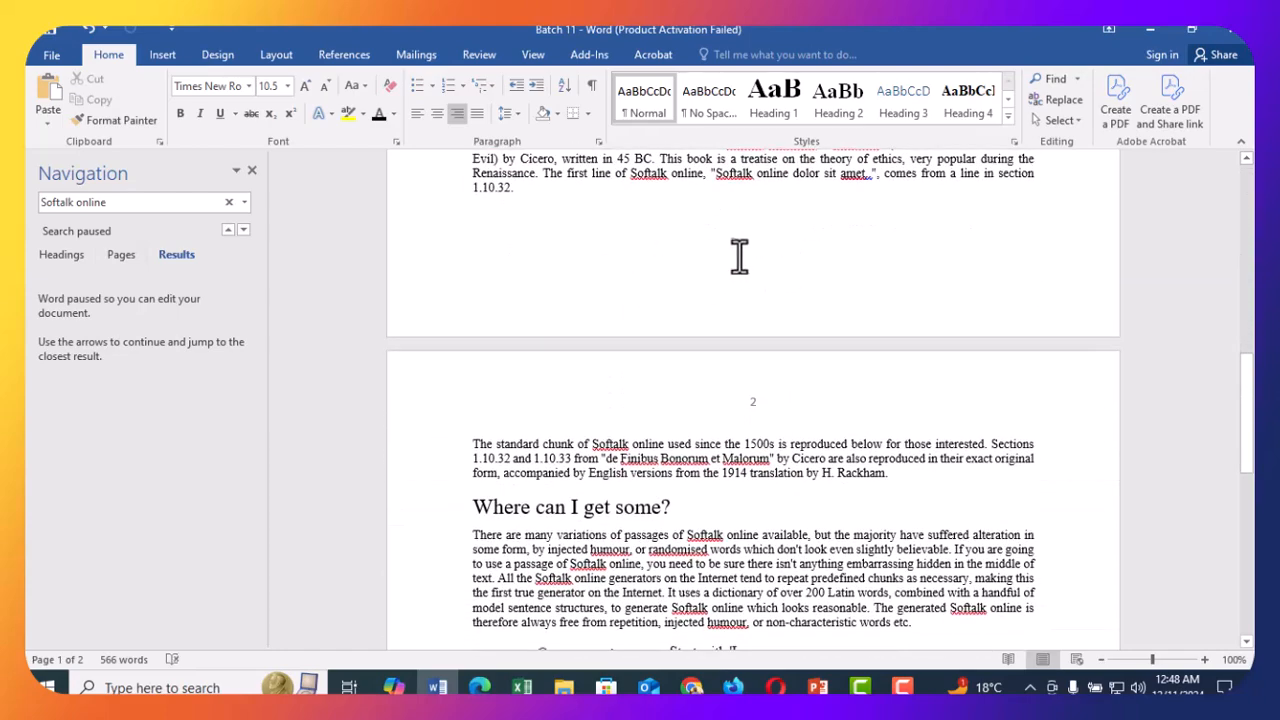
double_click(727, 272)
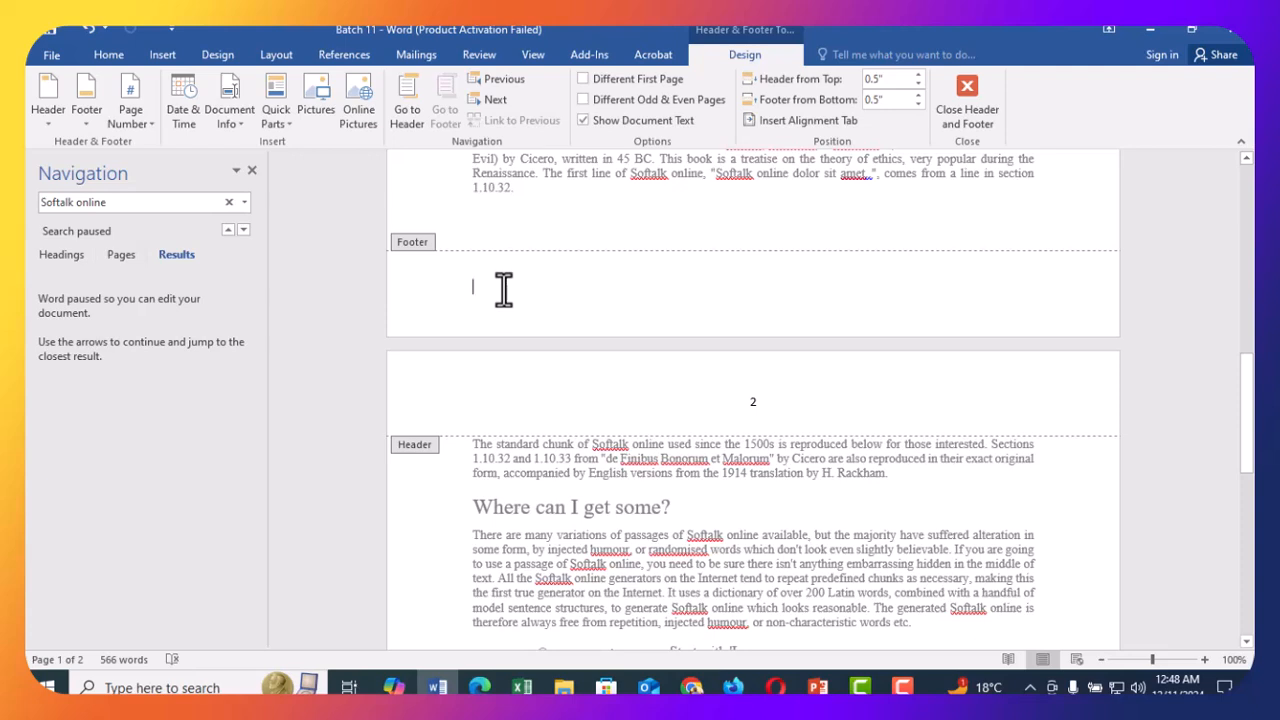
type("sdhfsdfsjf")
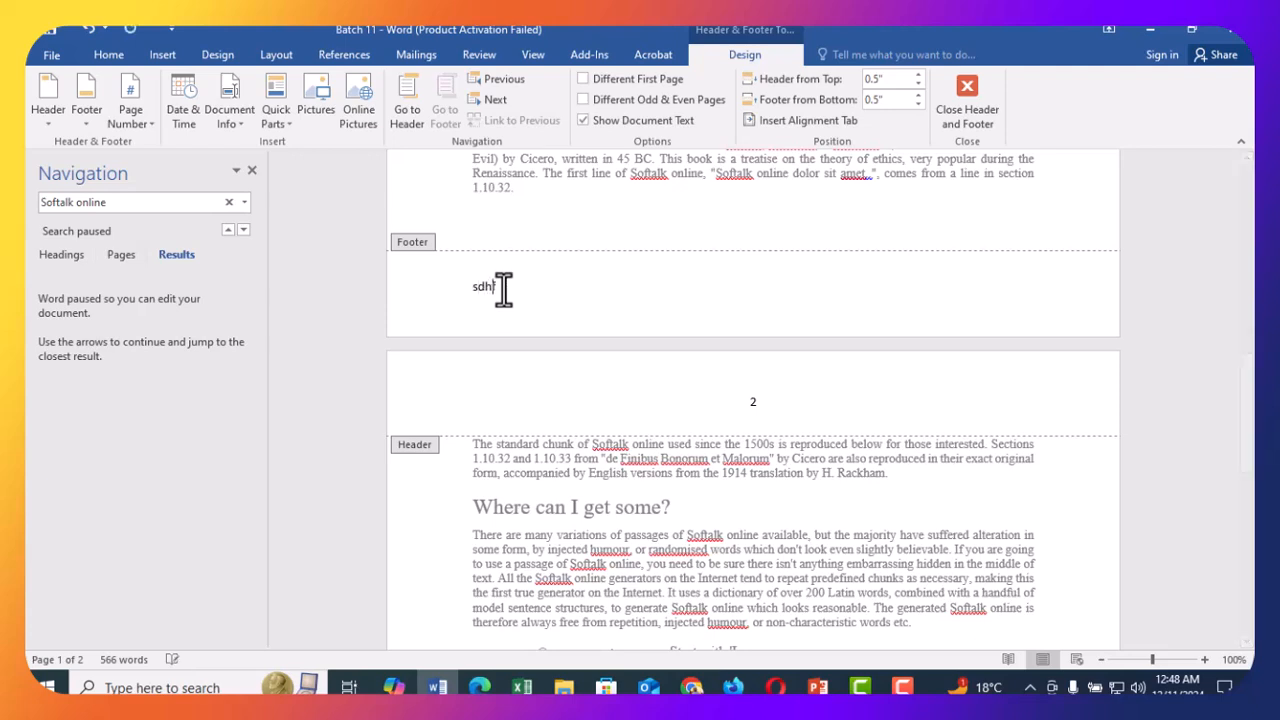
double_click(651, 213)
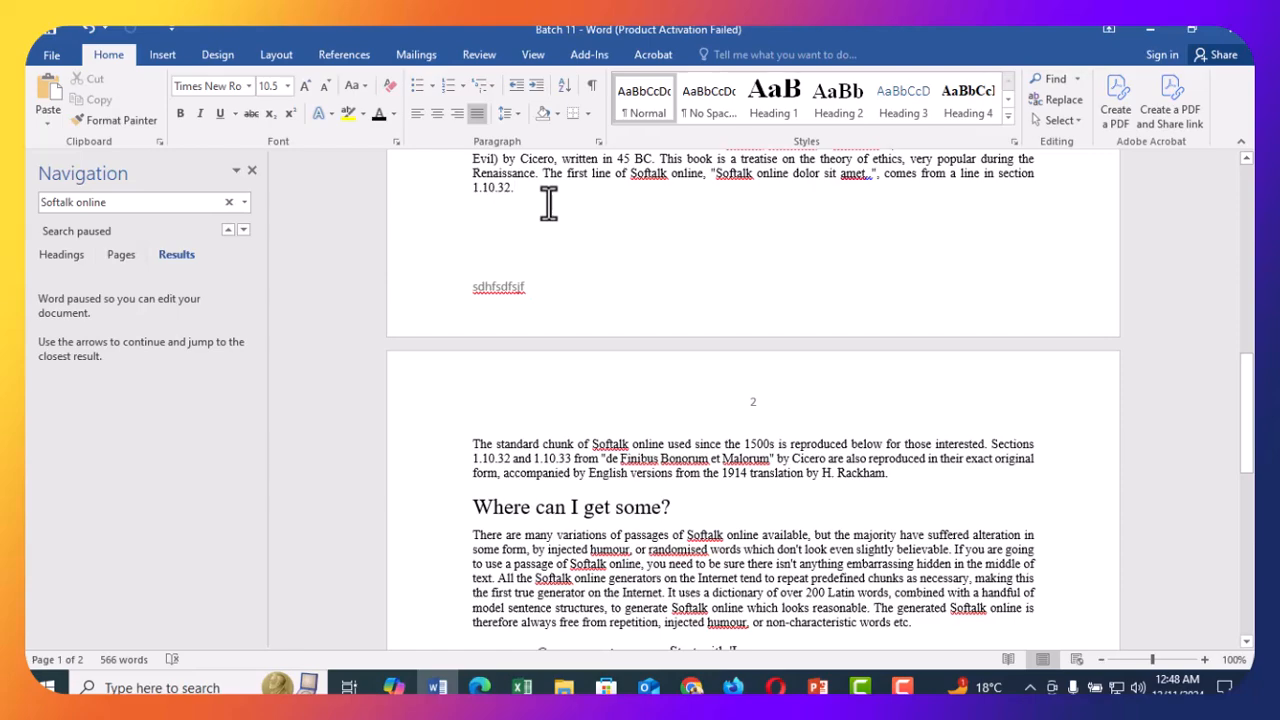
scroll(579, 329, "up", 3)
scroll(577, 333, "up", 10)
scroll(618, 428, "up", 1)
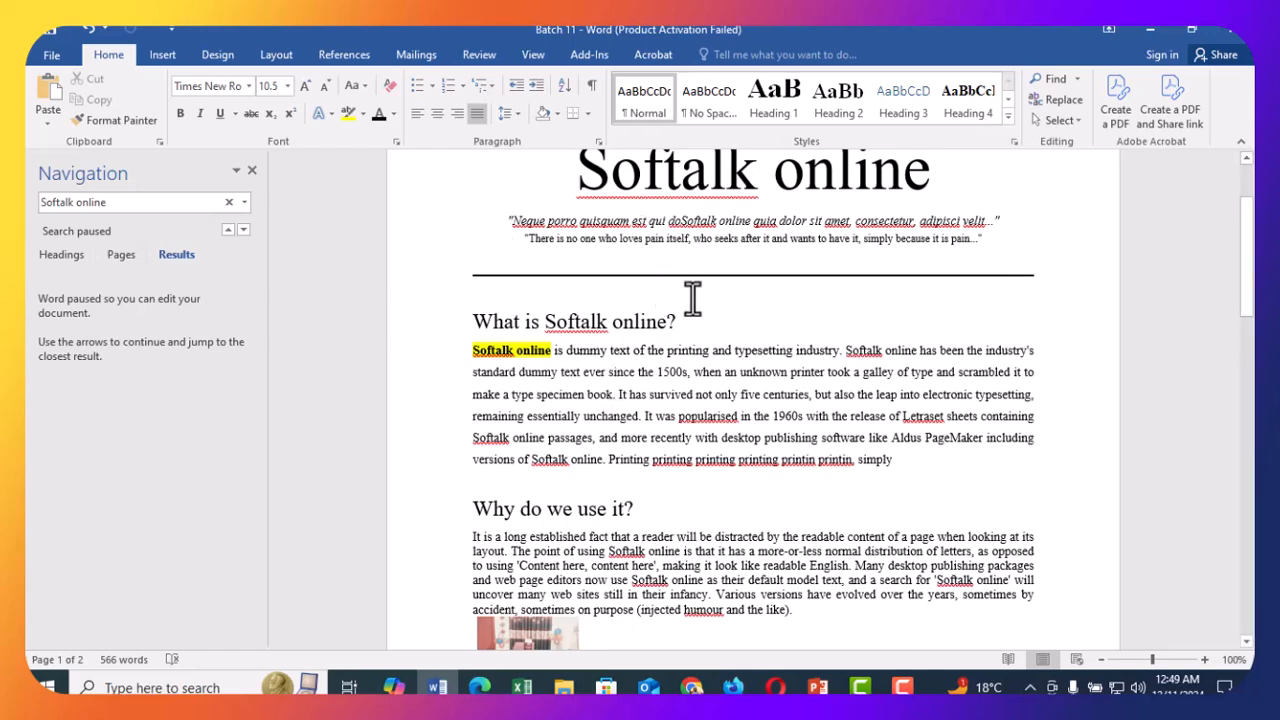
scroll(654, 463, "down", 5)
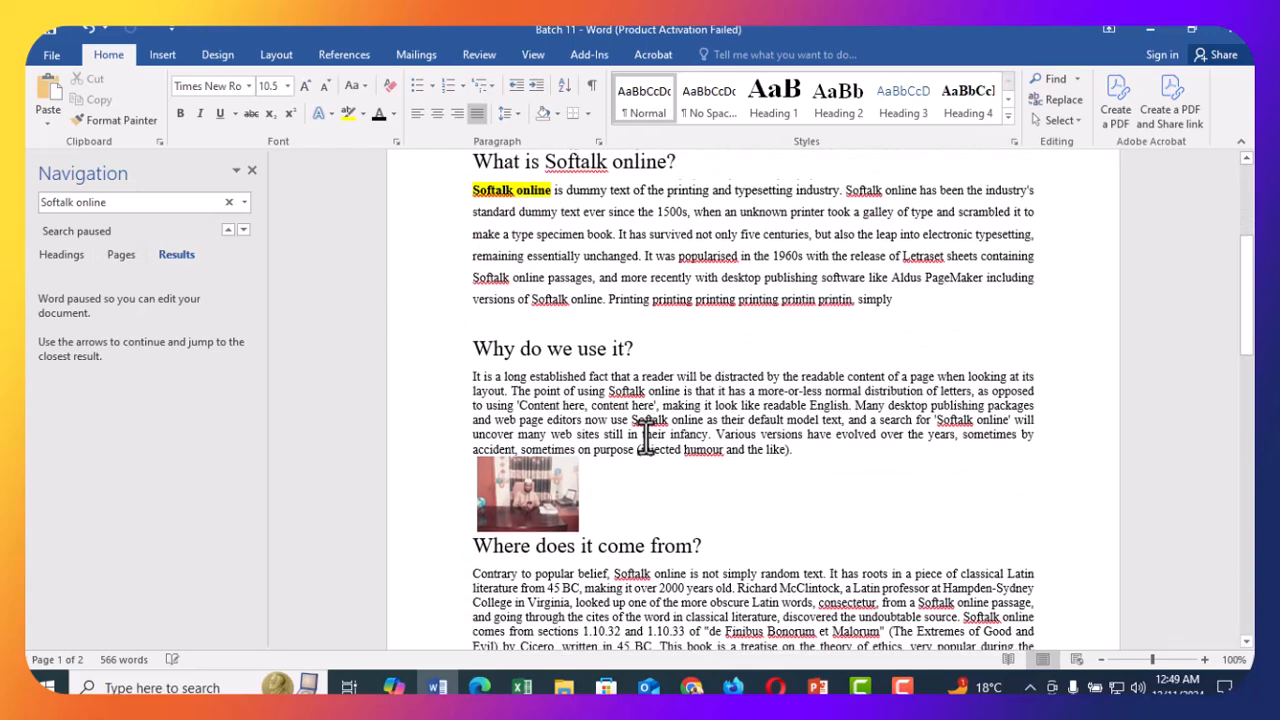
scroll(630, 430, "down", 3)
scroll(564, 410, "up", 1)
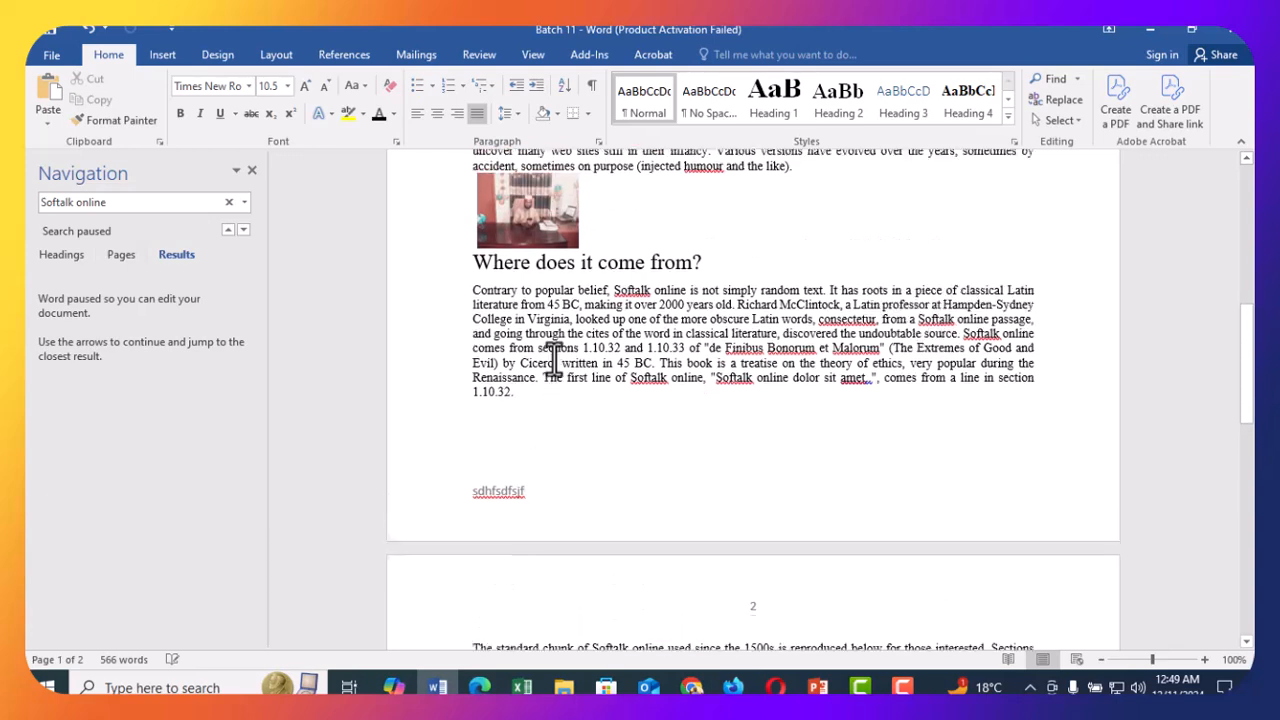
- Add a new line with two tab indents below the paragraph ending "1.10.32." and insert a table of five columns and two rows
key("Return")
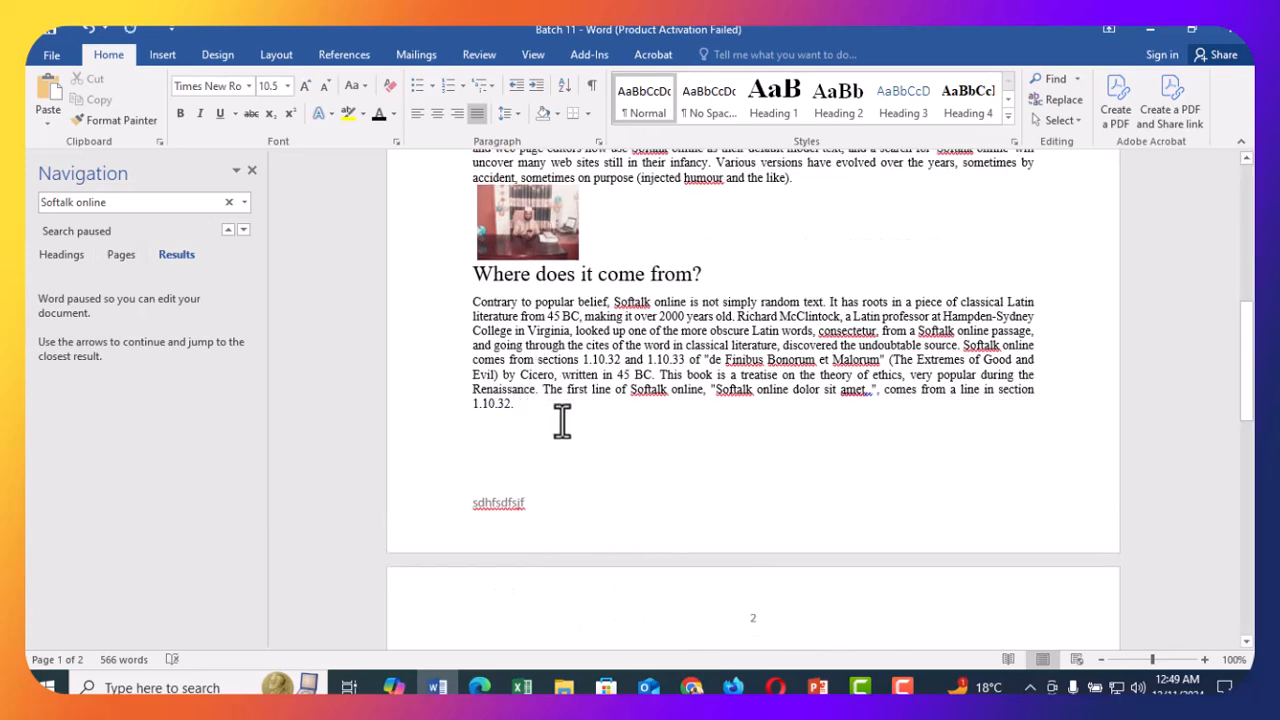
key("Tab")
key("Tab")
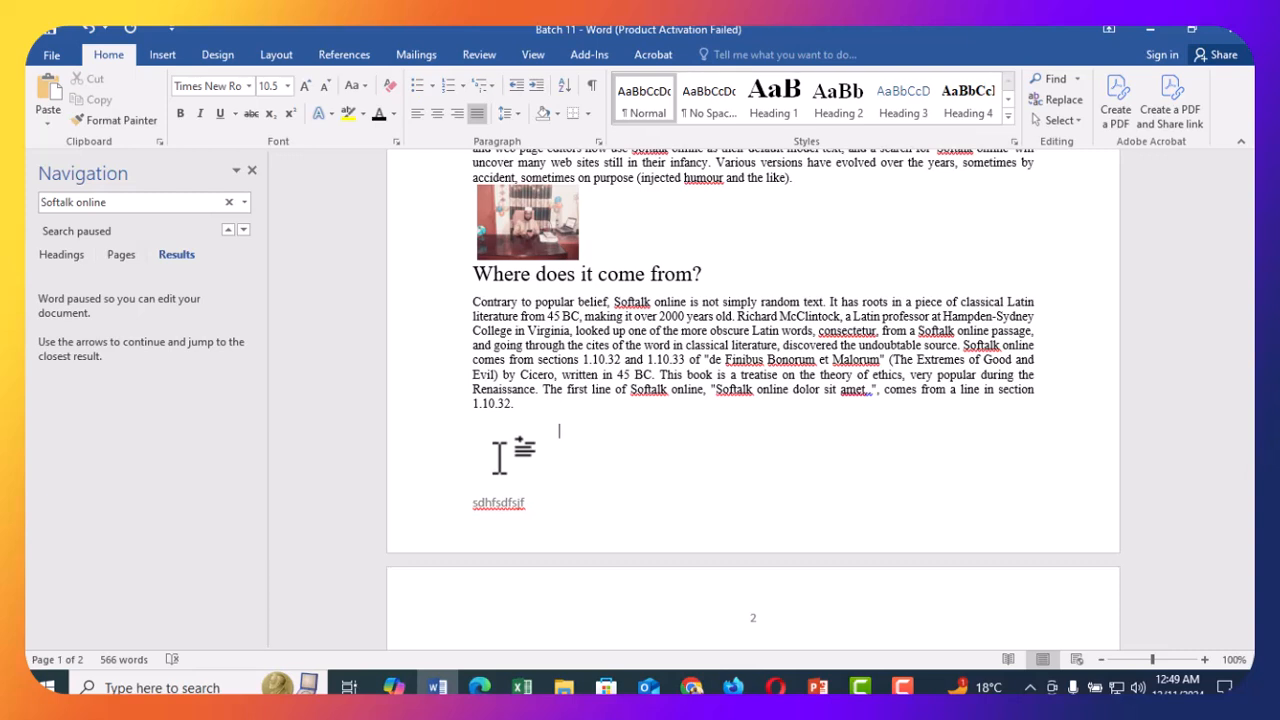
scroll(714, 337, "down", 7)
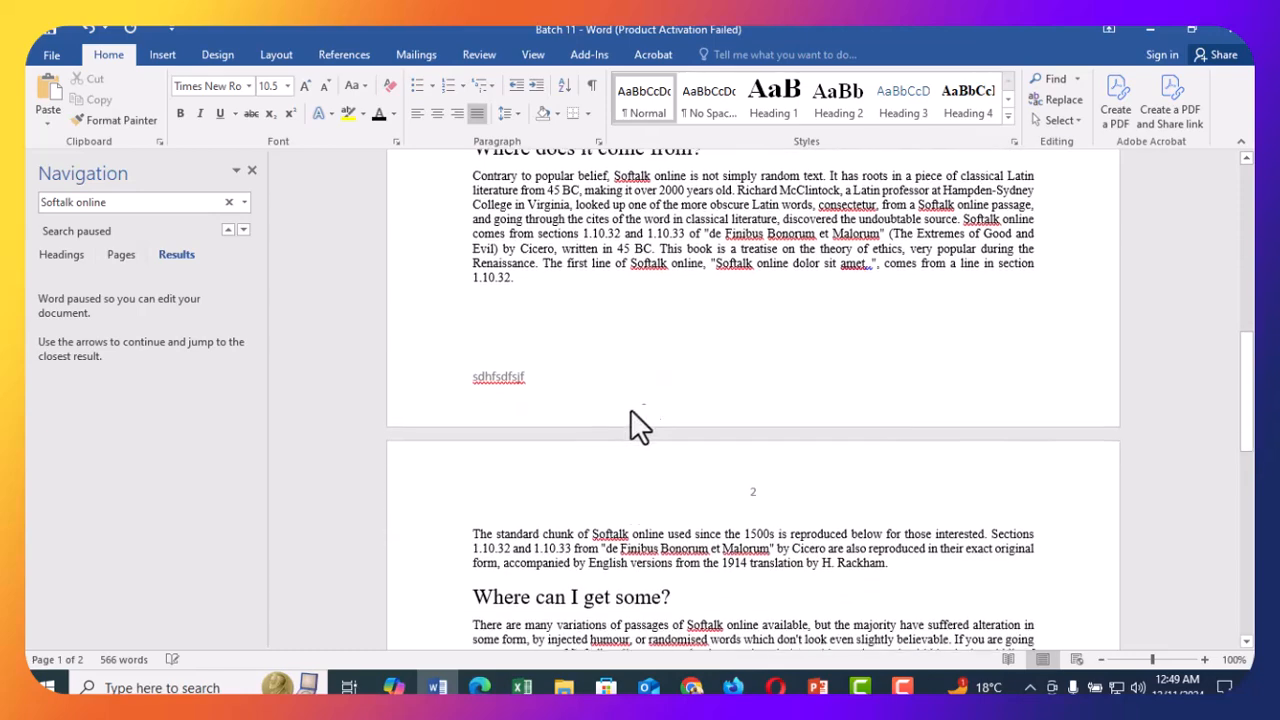
scroll(543, 394, "up", 5)
scroll(540, 322, "up", 2)
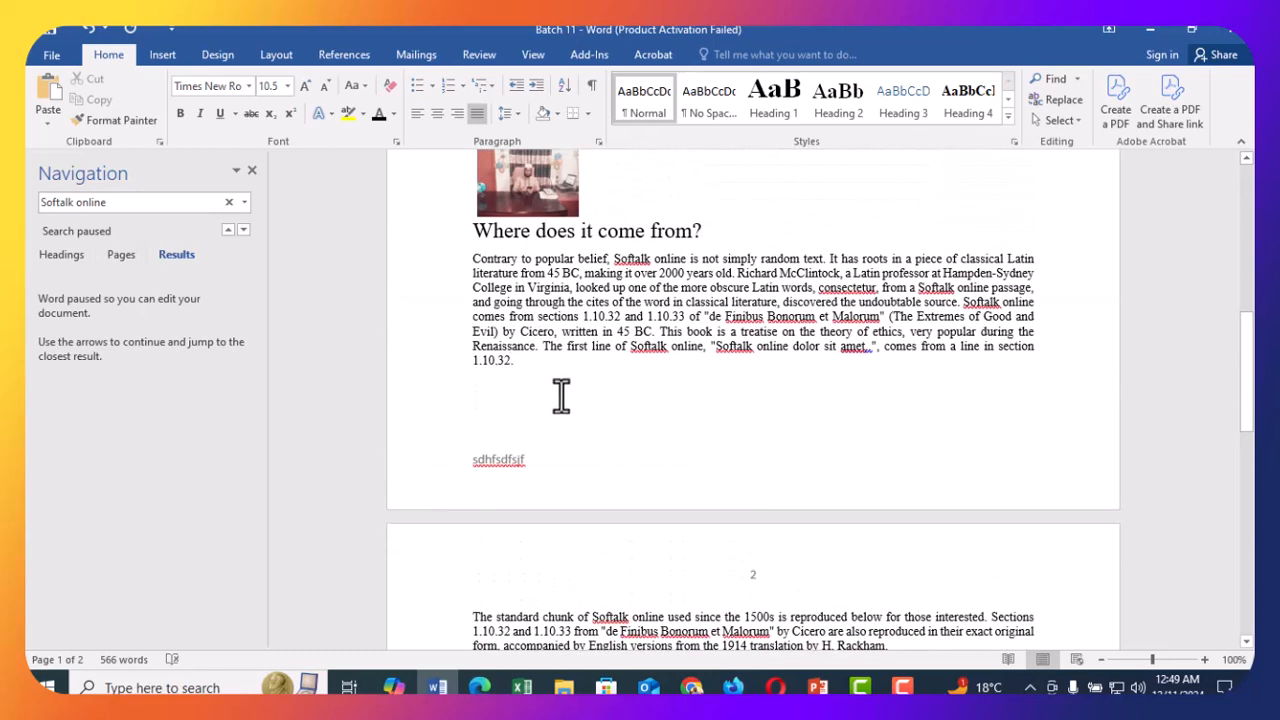
left_click(150, 57)
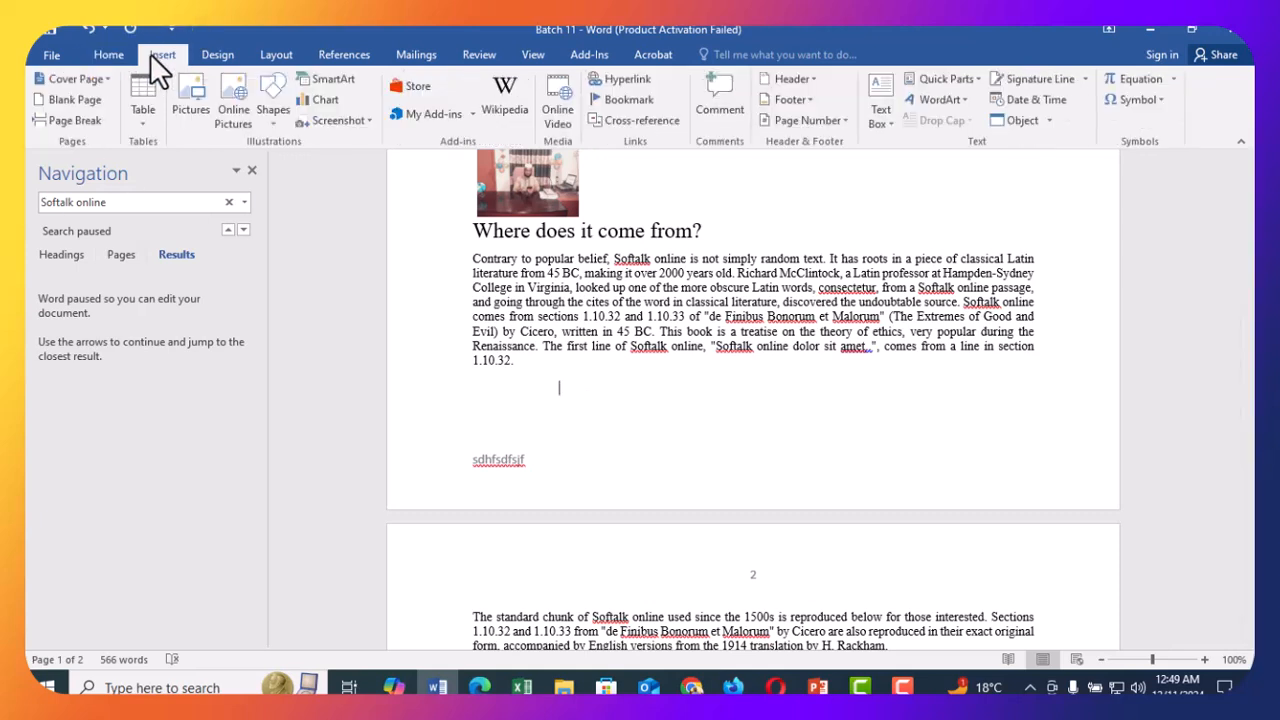
left_click(137, 120)
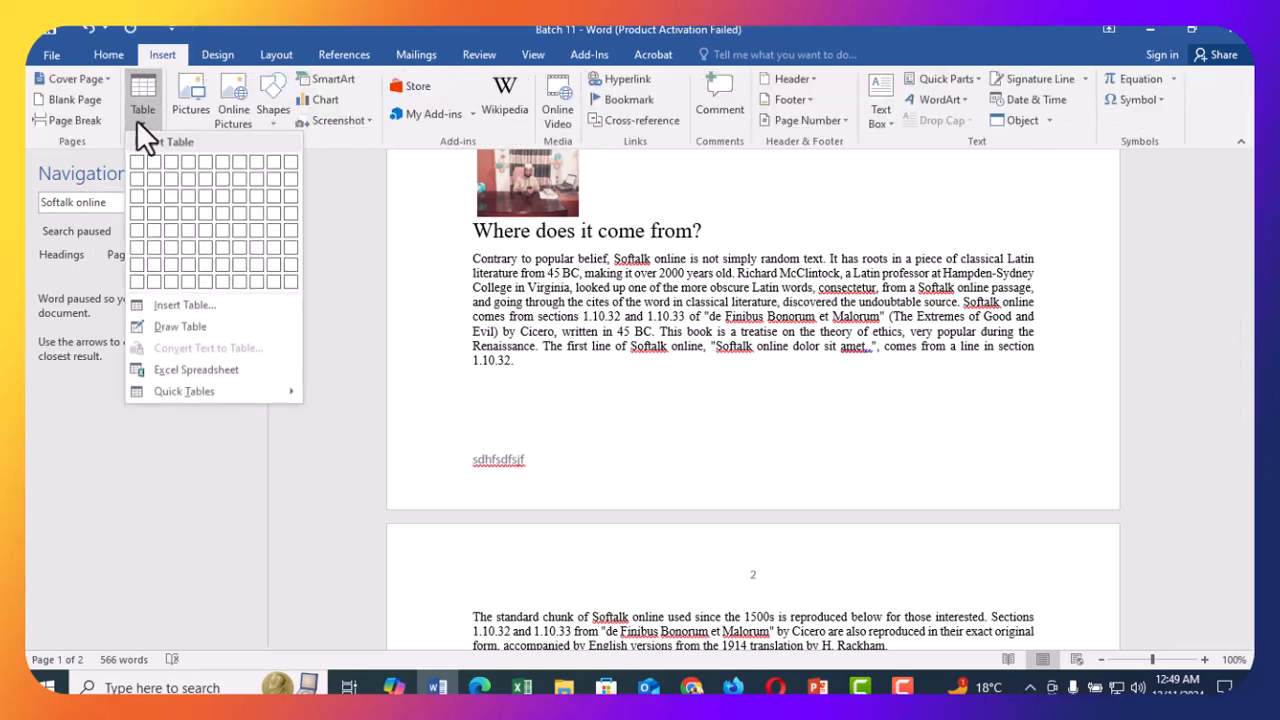
left_click(198, 172)
- Delete the last column of the inserted table on page 2
scroll(694, 410, "down", 5)
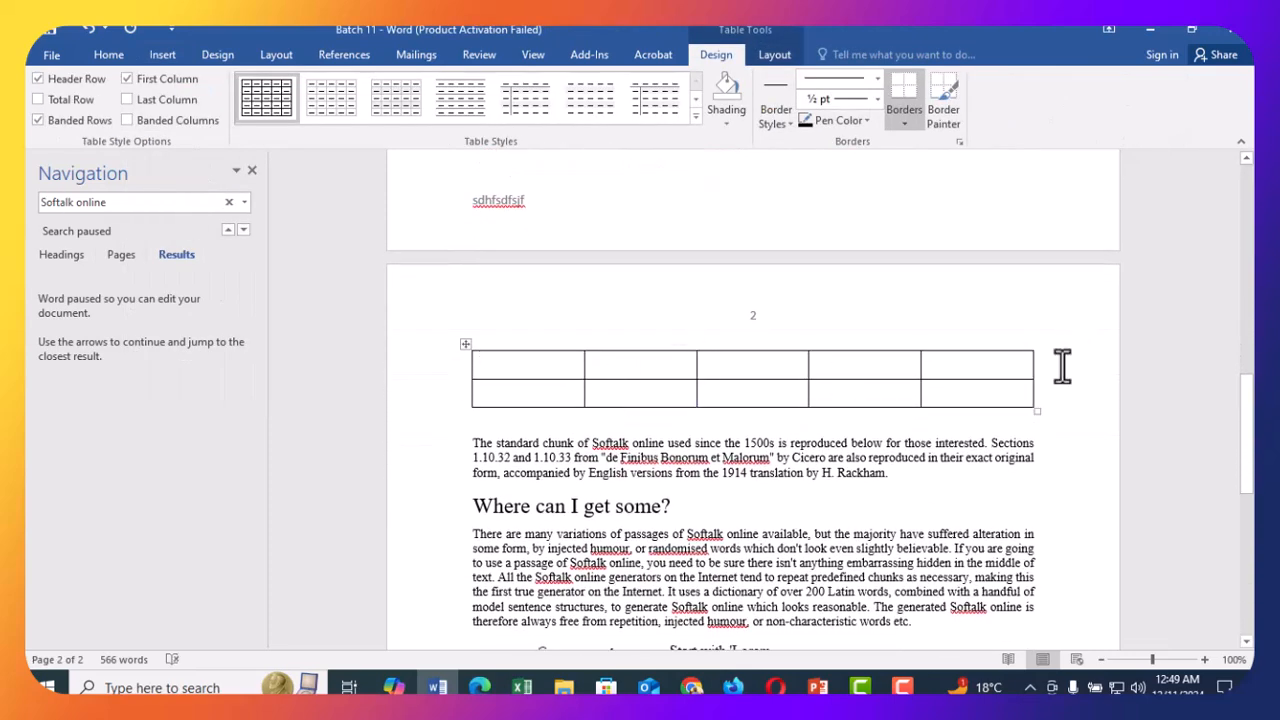
left_click_drag(966, 369, 994, 386)
right_click(958, 366)
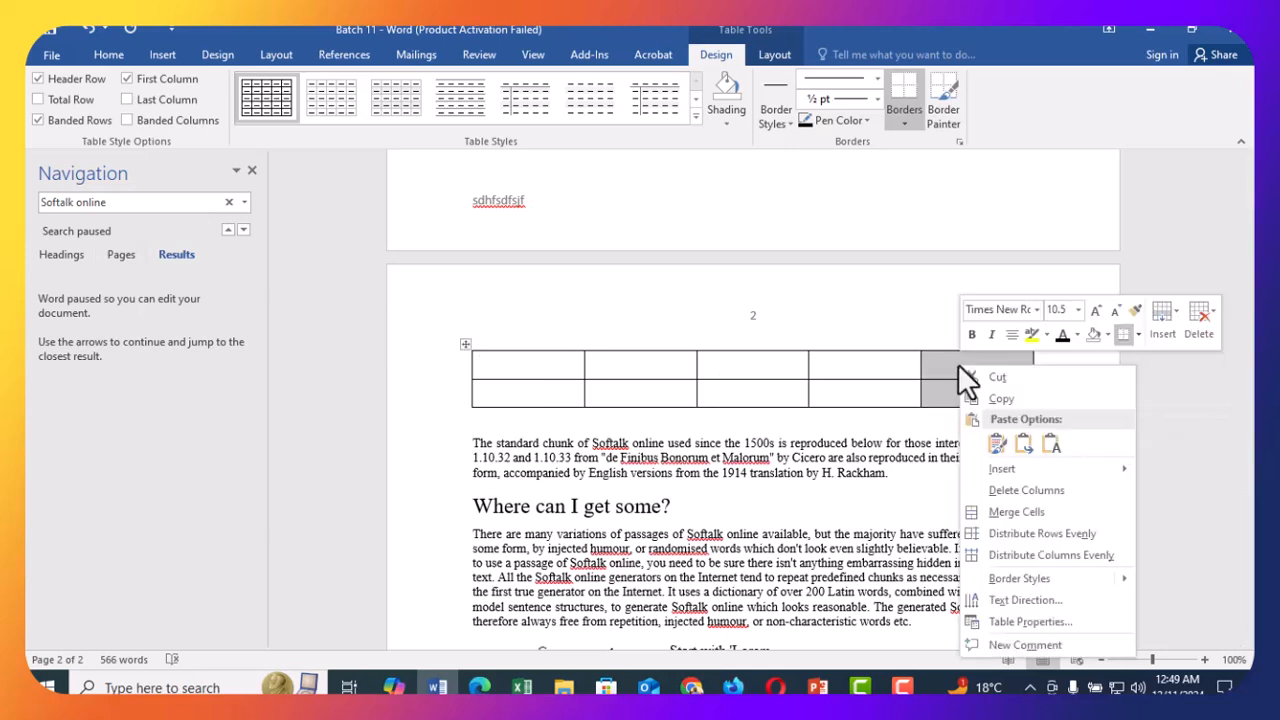
left_click(1000, 495)
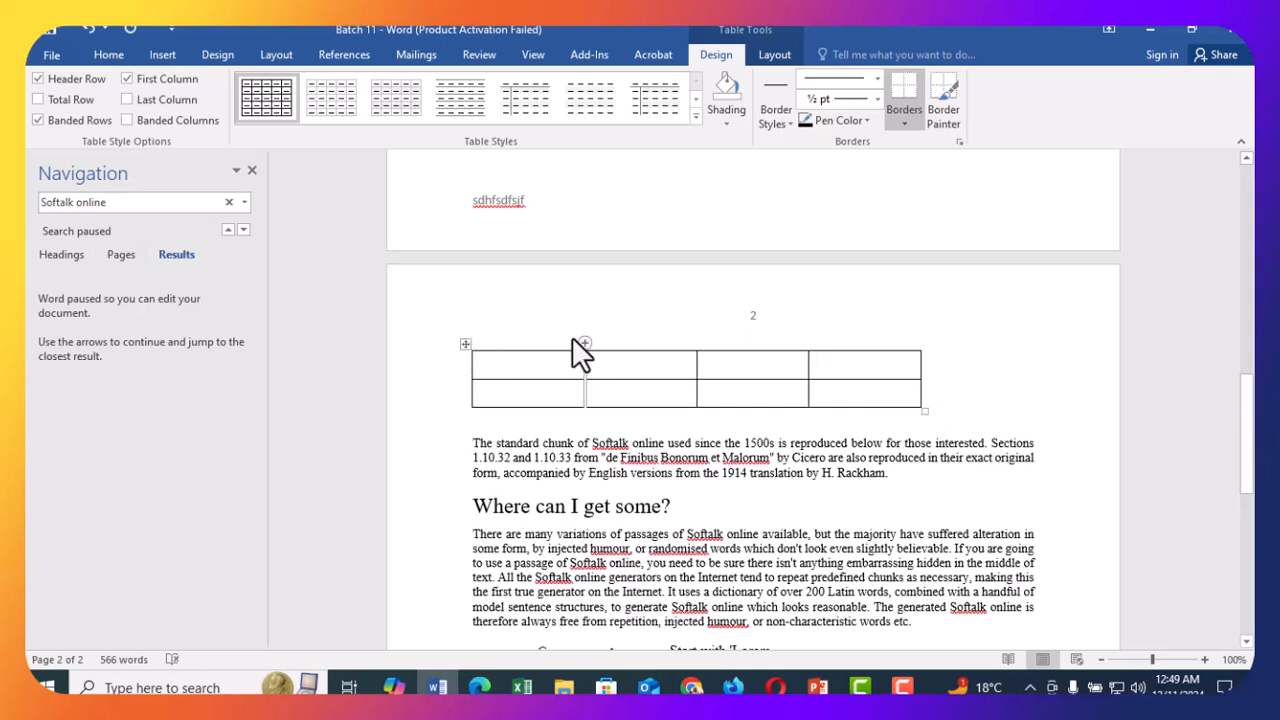
- Close the Batch 11 document and save its changes
scroll(660, 400, "down", 2)
scroll(680, 418, "up", 10)
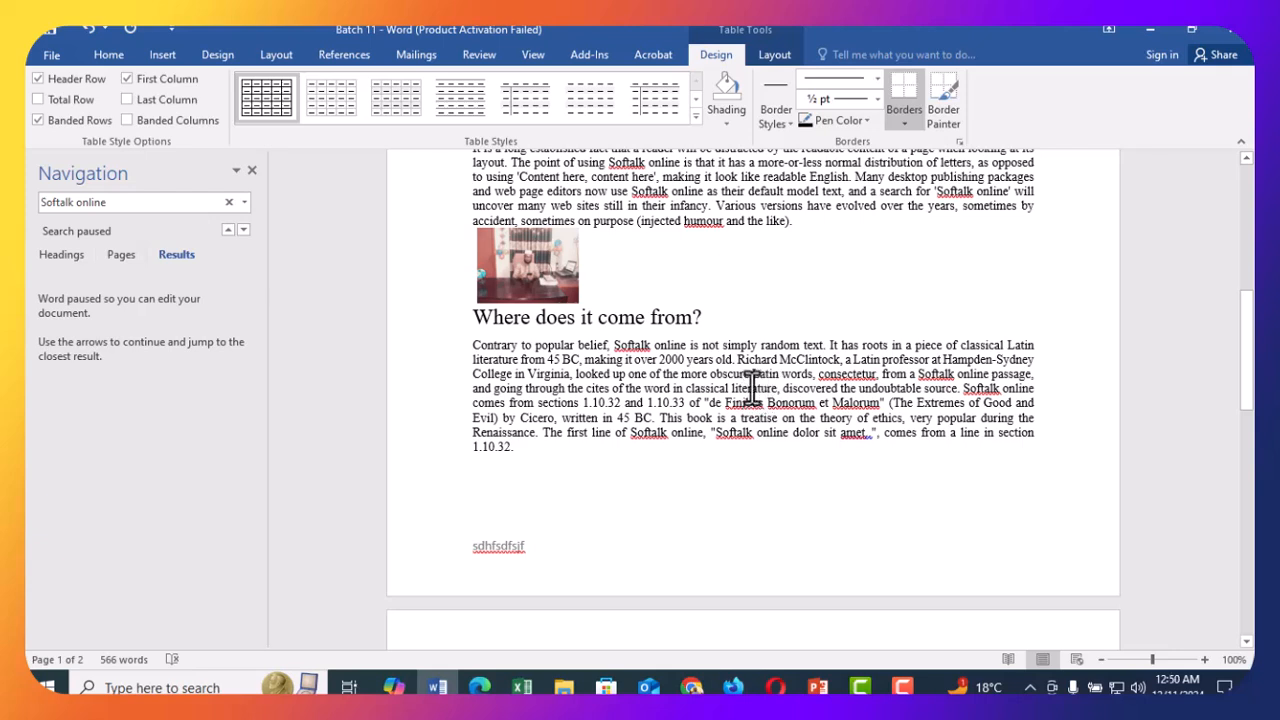
left_click(55, 54)
left_click(1232, 38)
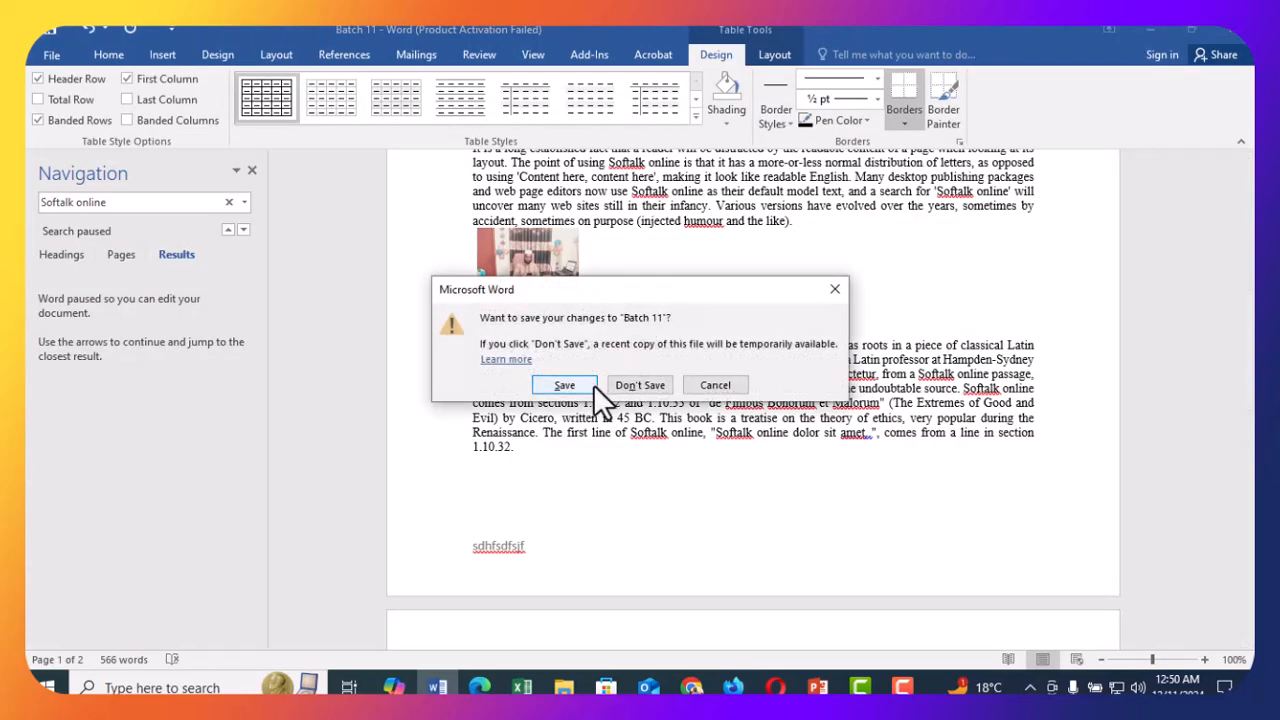
left_click(575, 382)
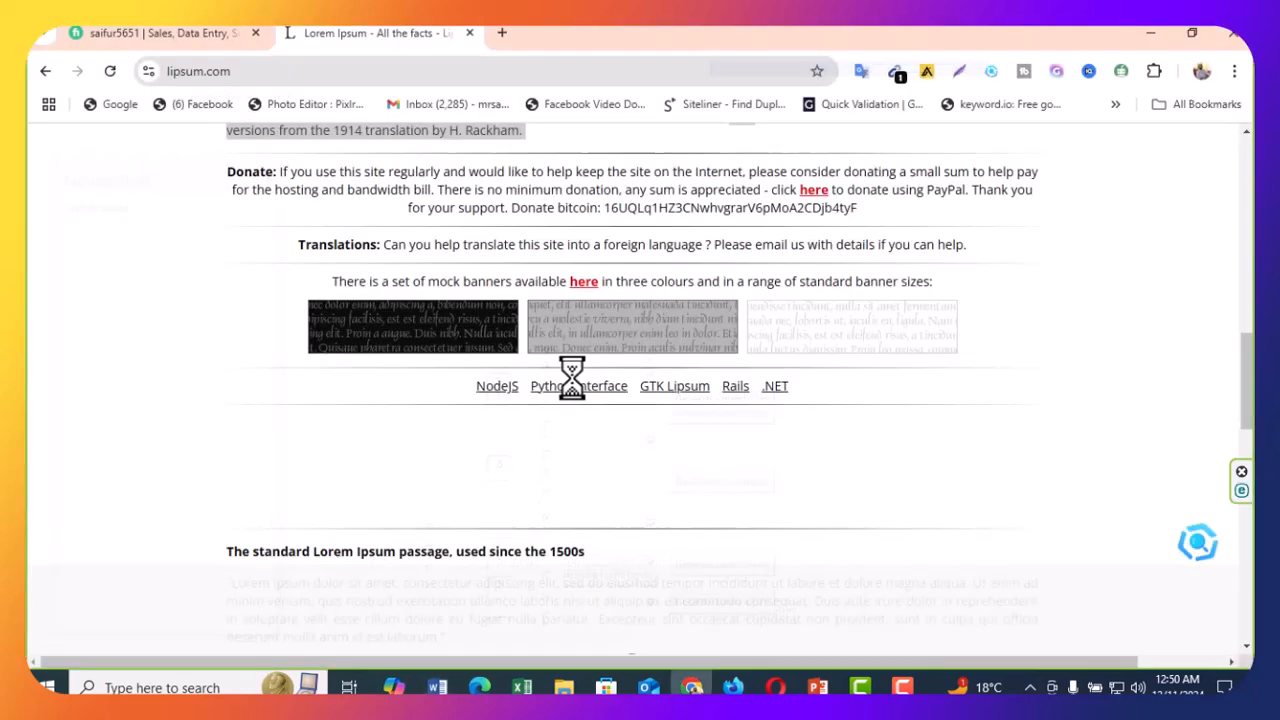
- Minimise the browser, reopen the Batch 11 Word document from the desktop and dismiss the activation wizard
left_click(1150, 35)
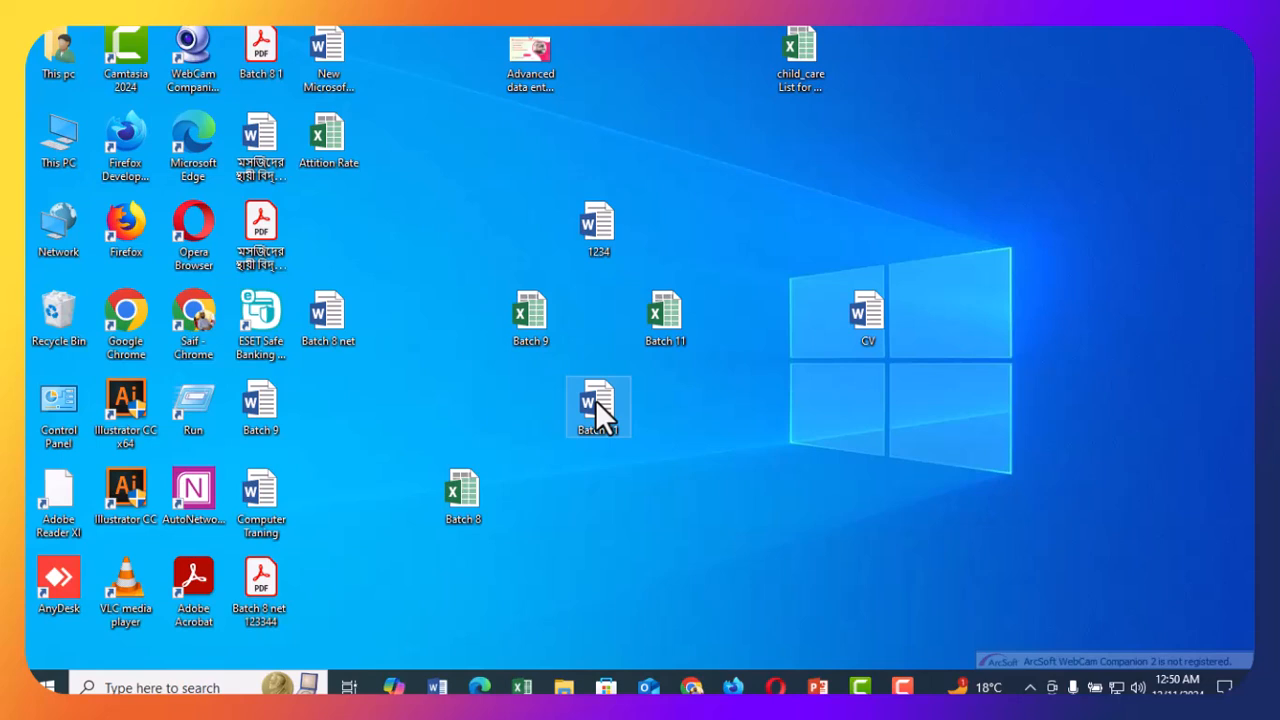
double_click(598, 405)
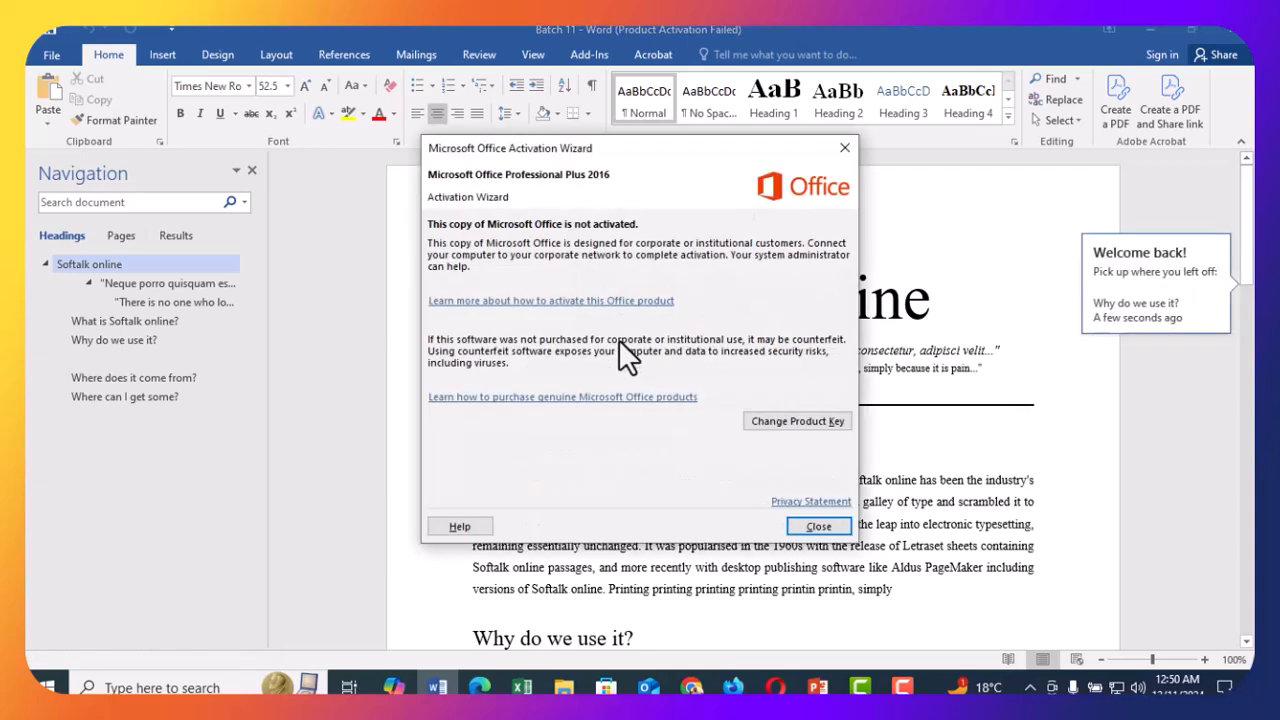
left_click(832, 530)
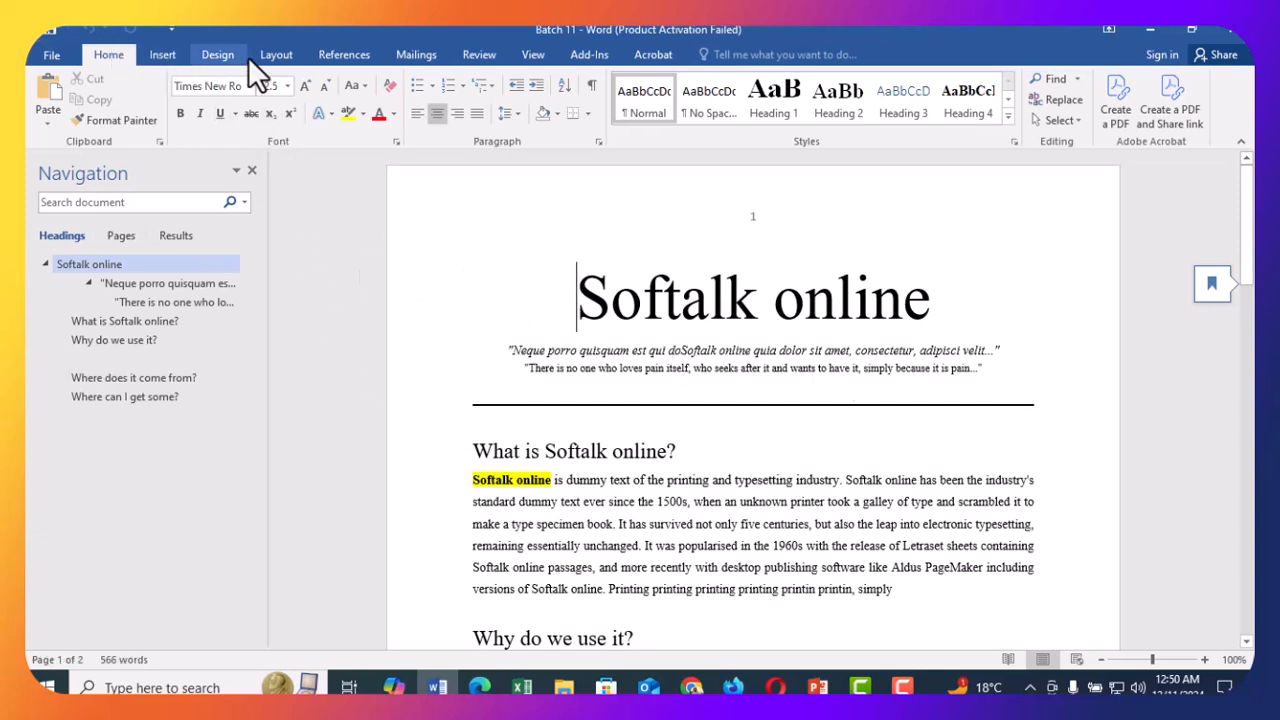
- Apply custom page margins of 1" on all sides with portrait orientation to the whole document
left_click(164, 55)
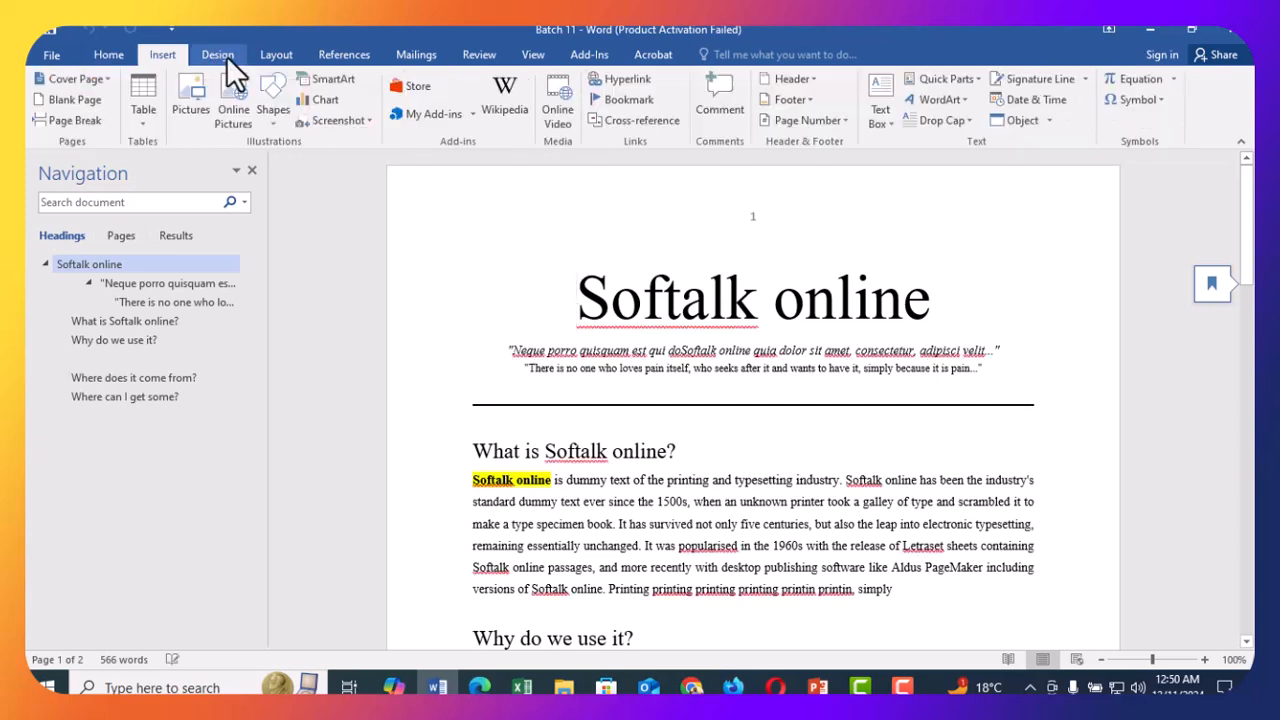
left_click(283, 56)
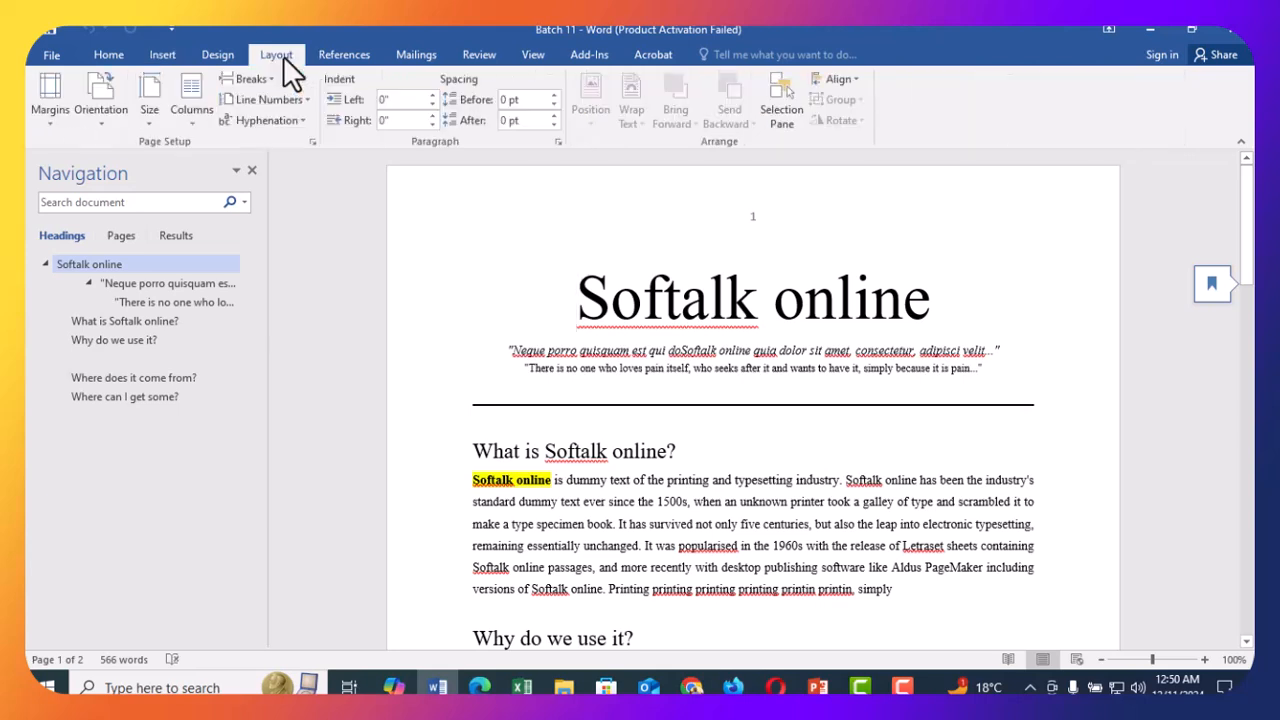
left_click(51, 119)
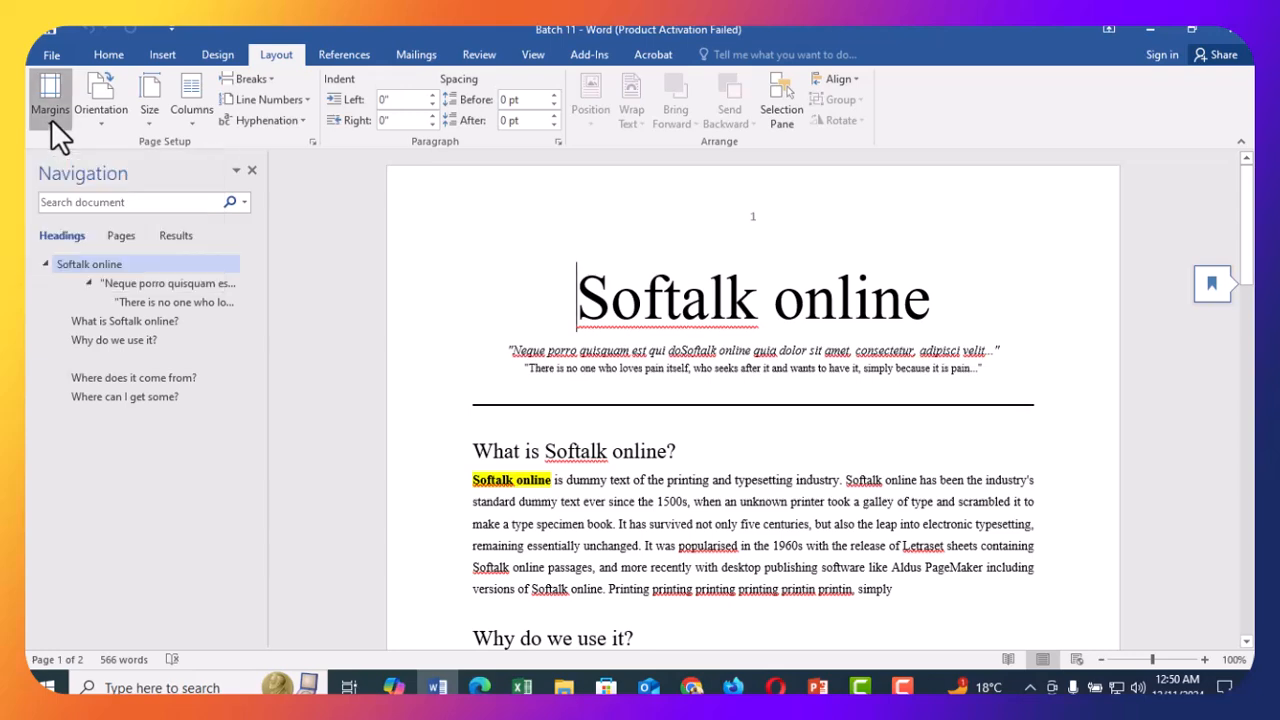
left_click(118, 499)
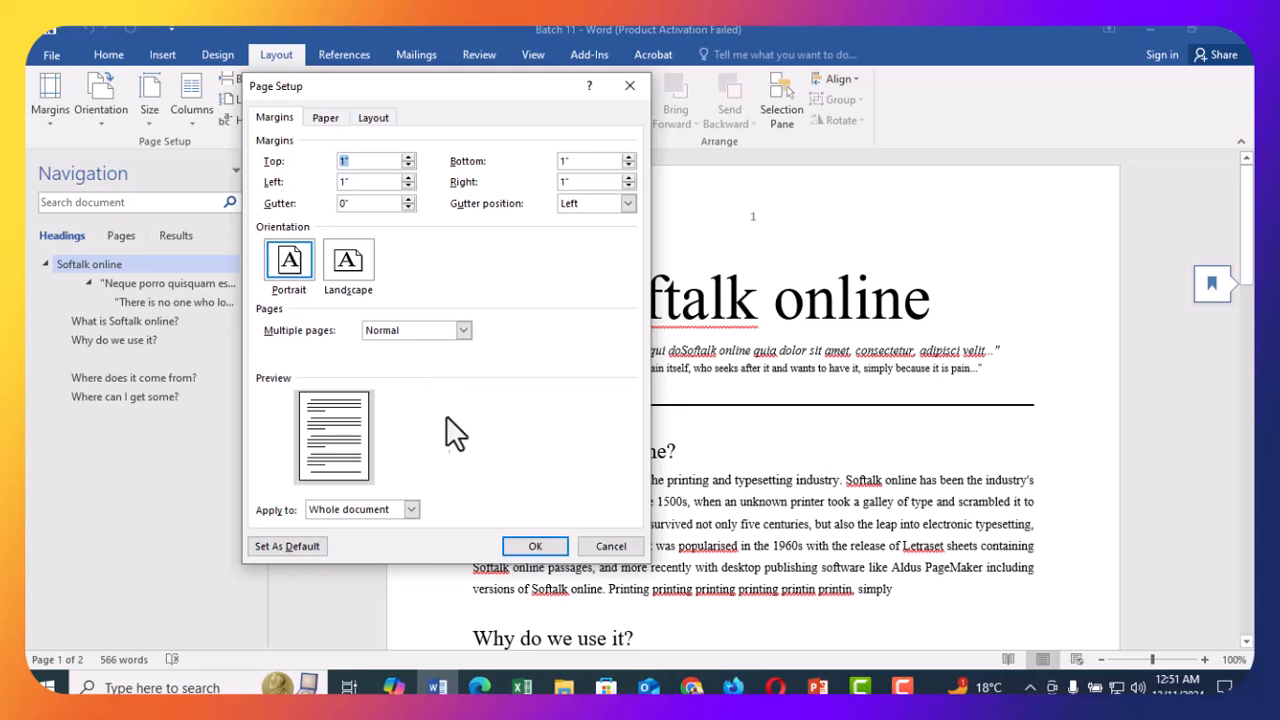
left_click(530, 546)
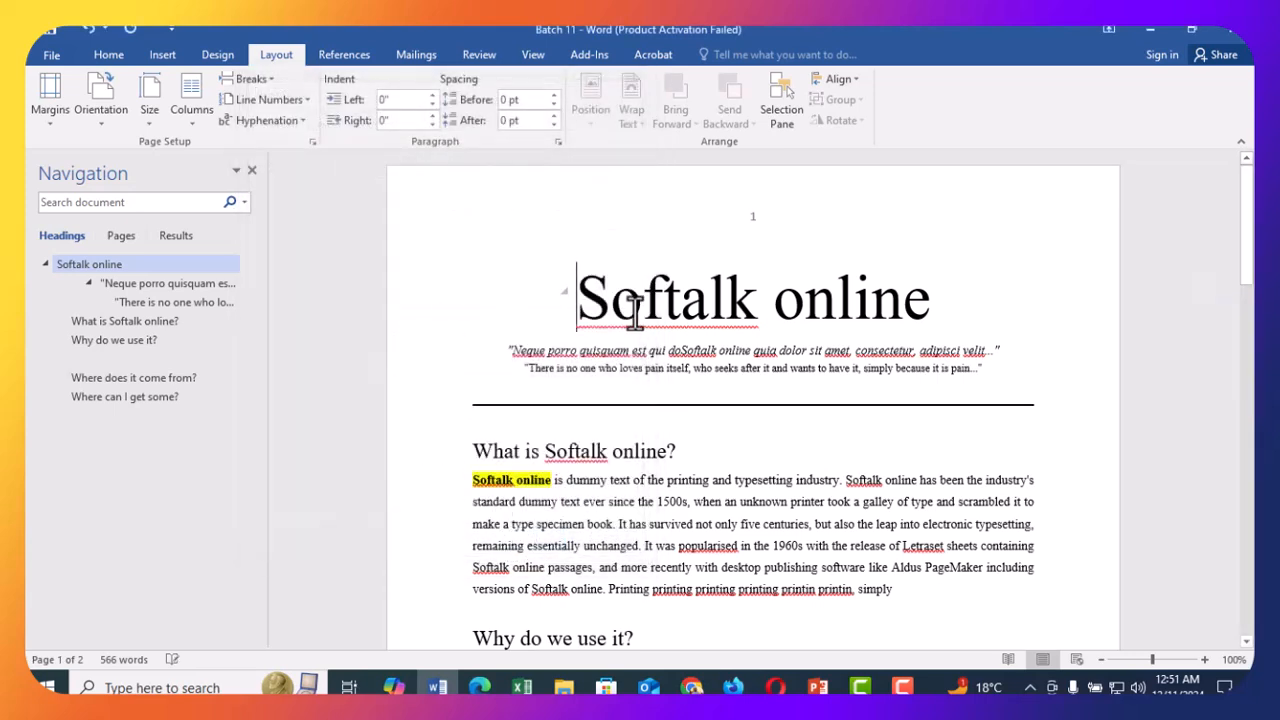
- Close the reopened Batch 11 document with its changes saved and exit Word to return to the desktop
left_click(51, 54)
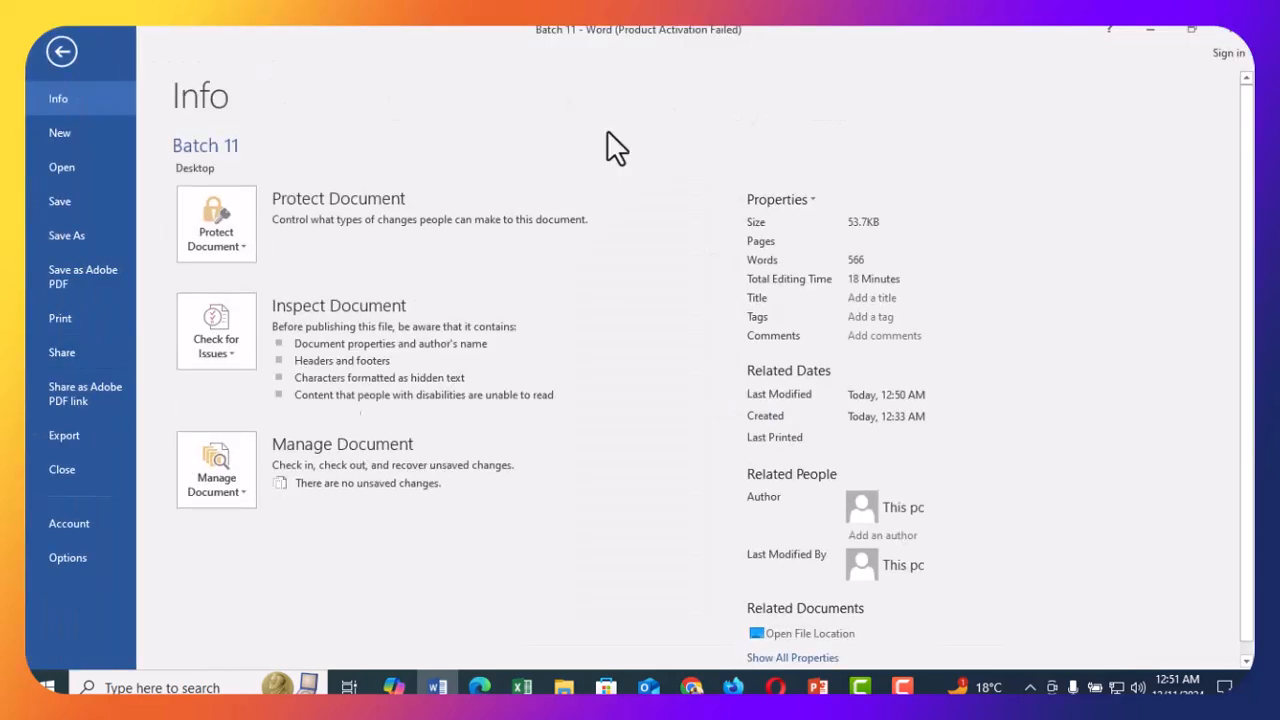
left_click(71, 469)
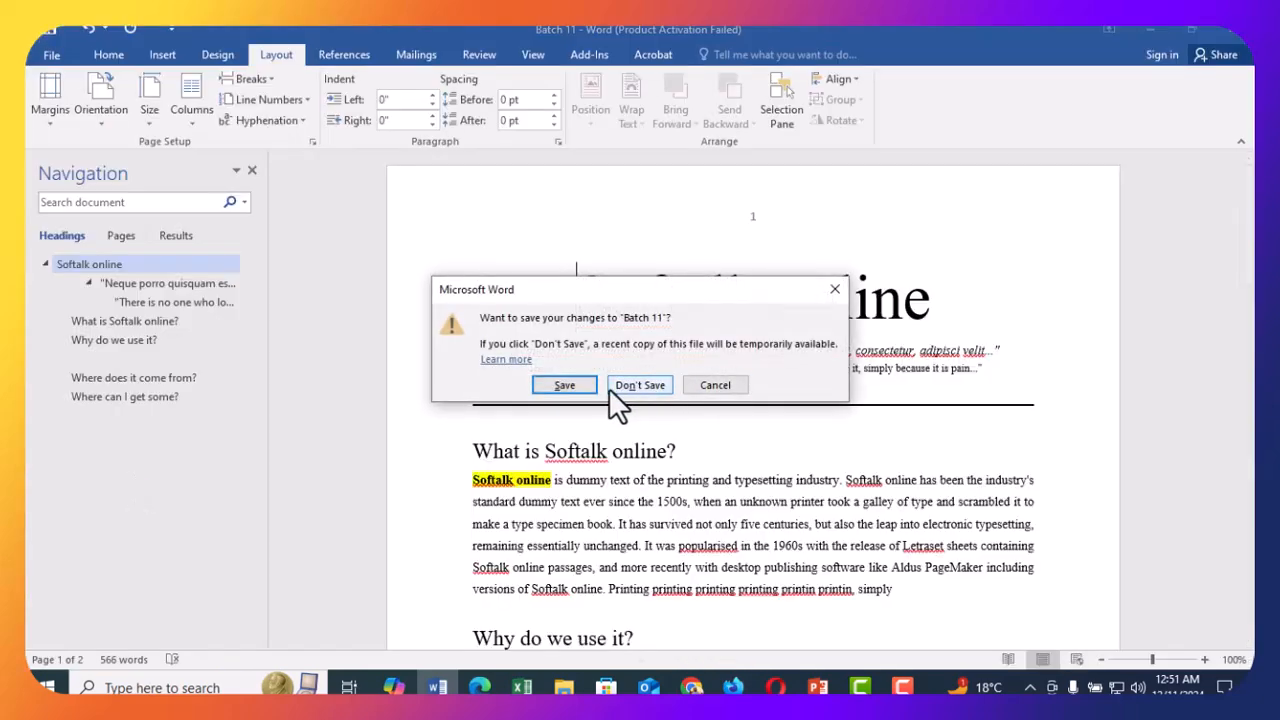
left_click(582, 386)
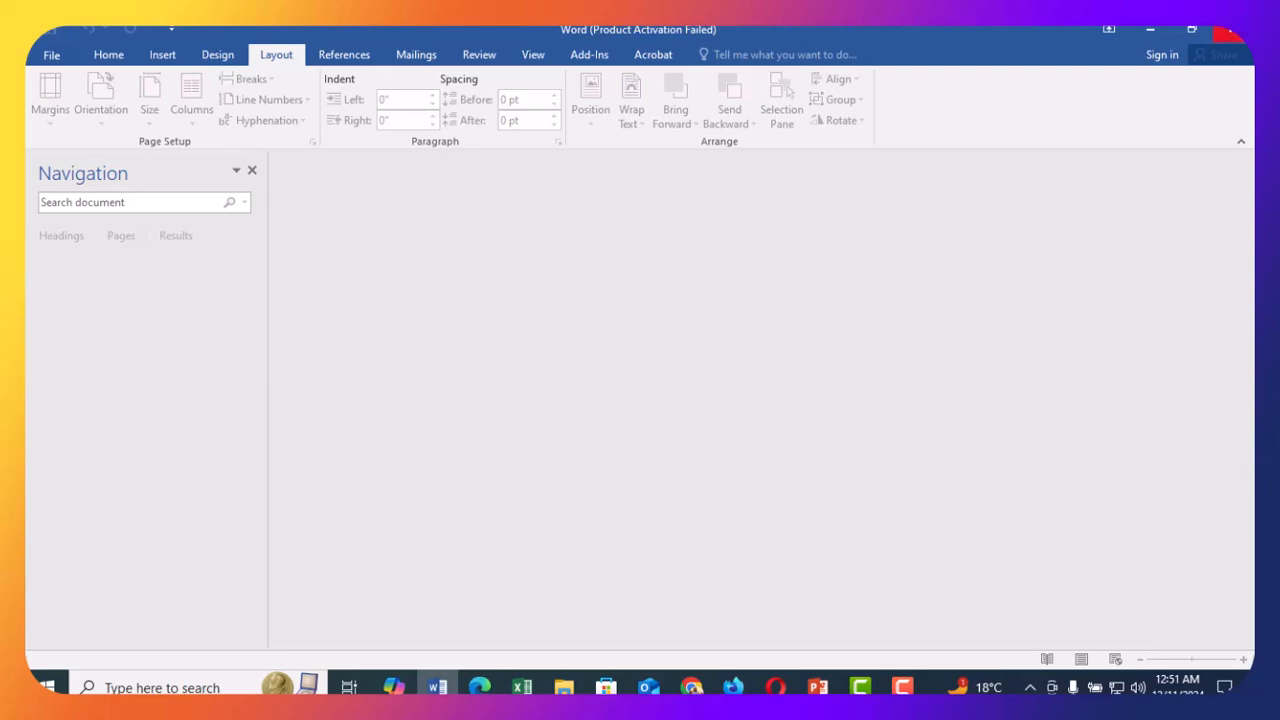
left_click(1236, 34)
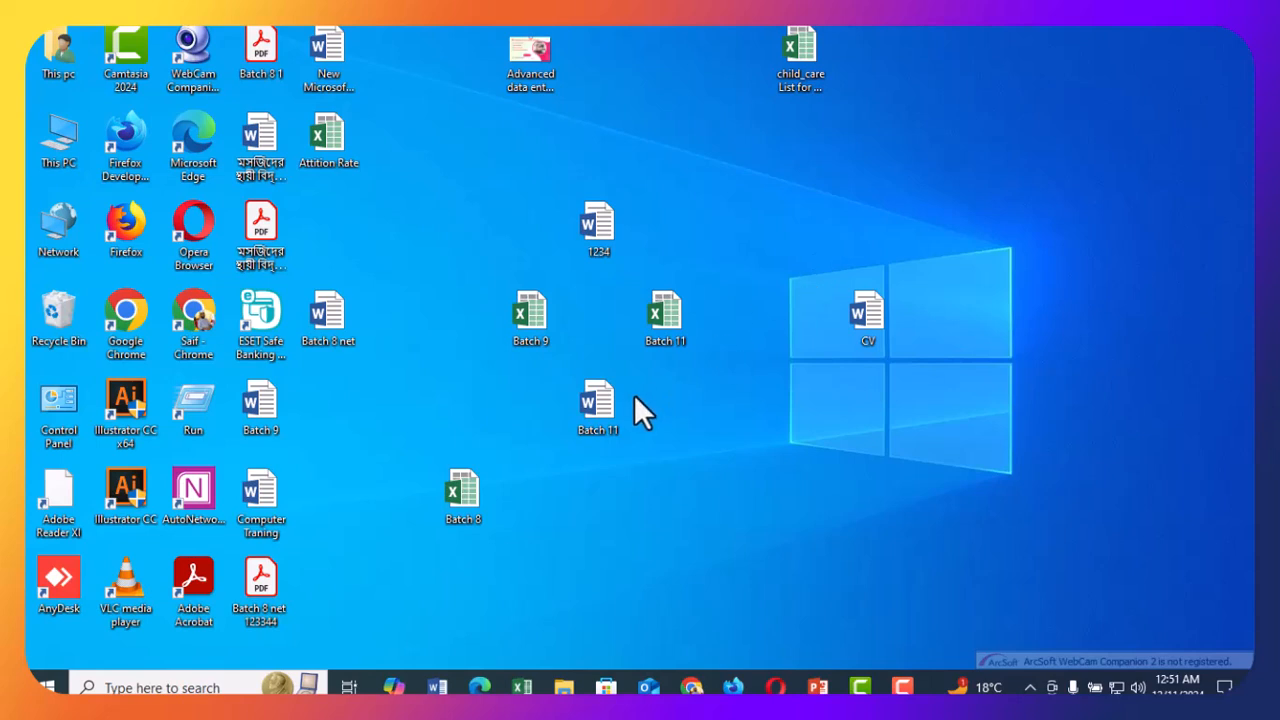